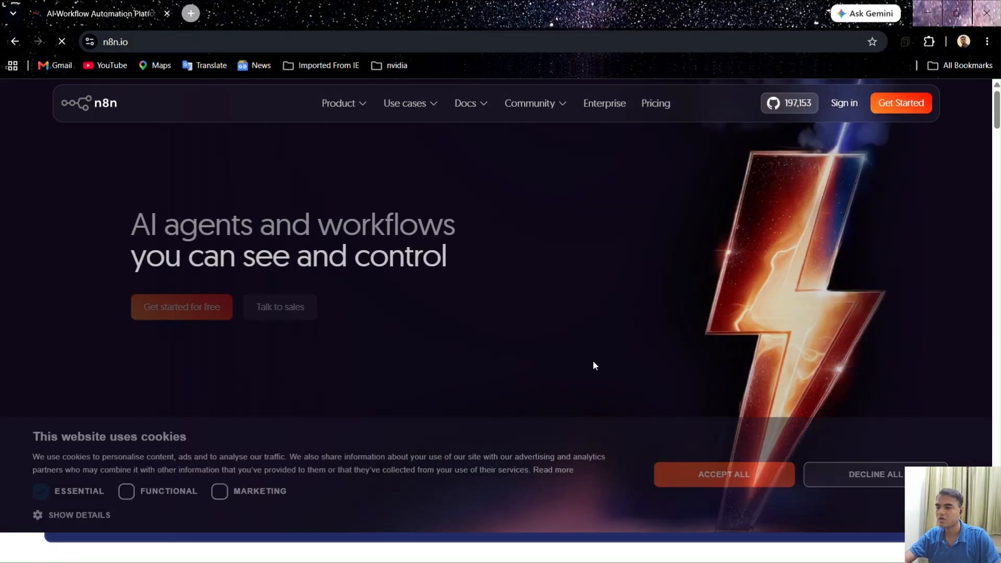
Sign in to the existing n8n cloud instance and create a new workflow
left_click(843, 105)
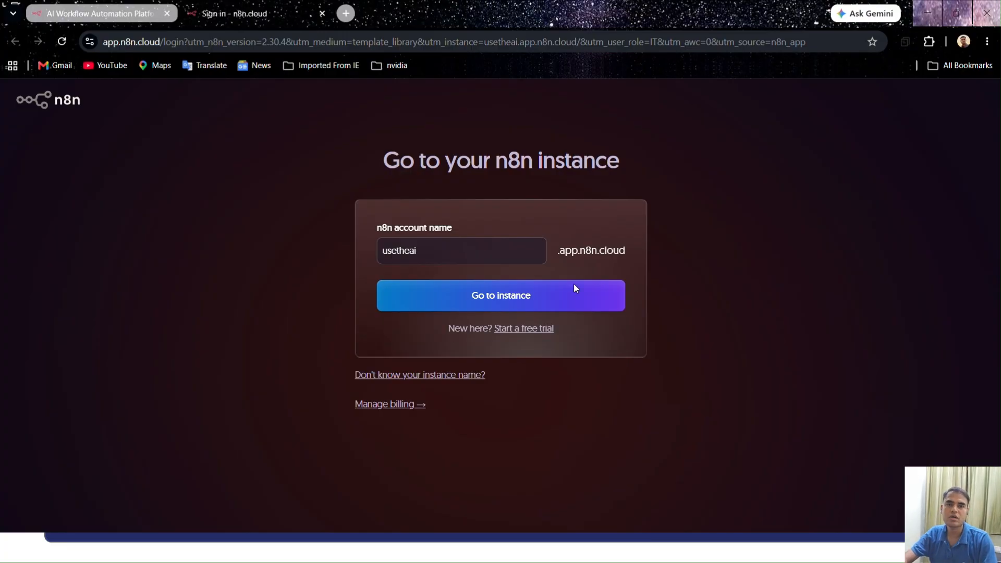
left_click(512, 295)
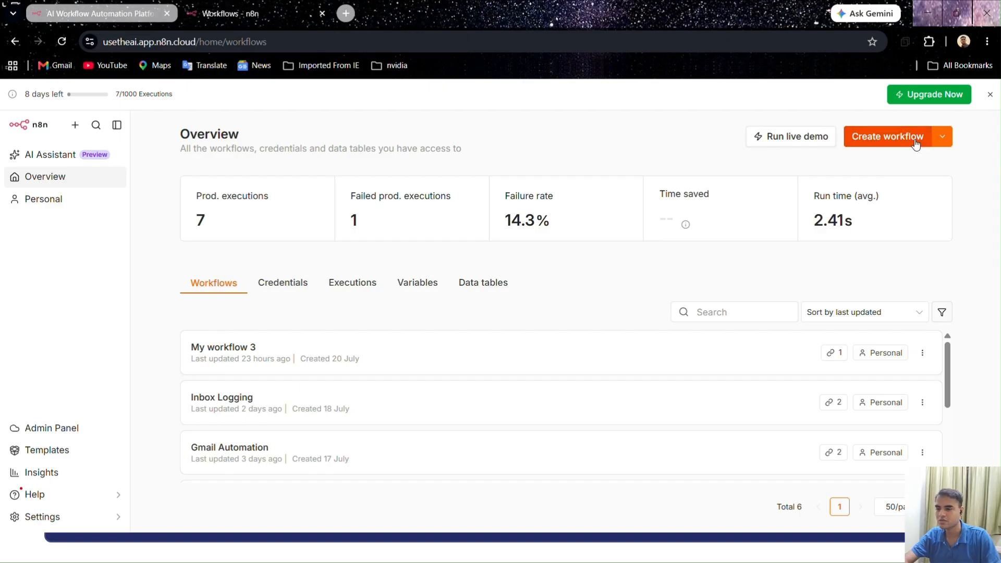
left_click(917, 144)
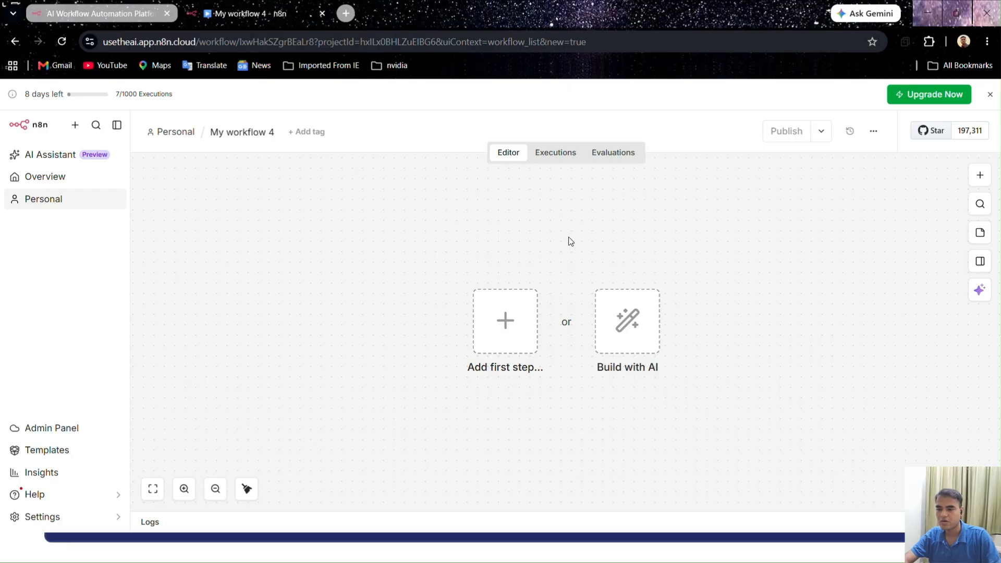
Add a Telegram trigger that runs on channel post as the workflow's first node, and dismiss the recommendation survey
left_click(980, 177)
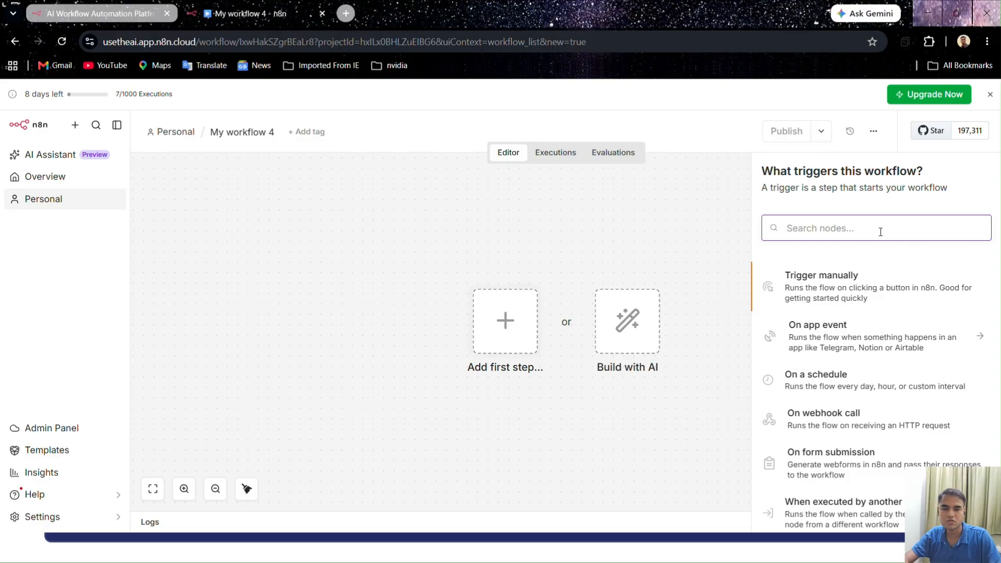
type("telegram")
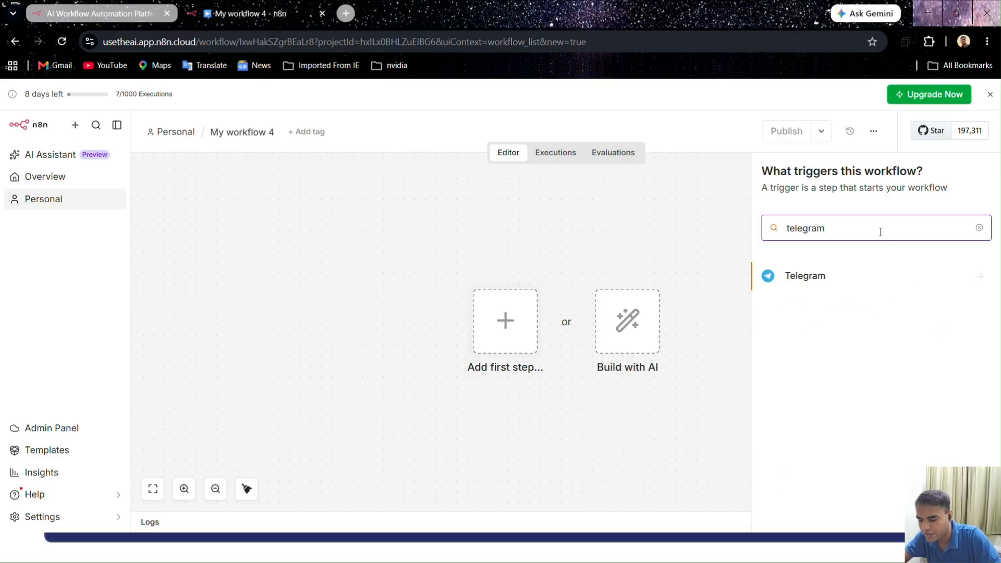
left_click(824, 276)
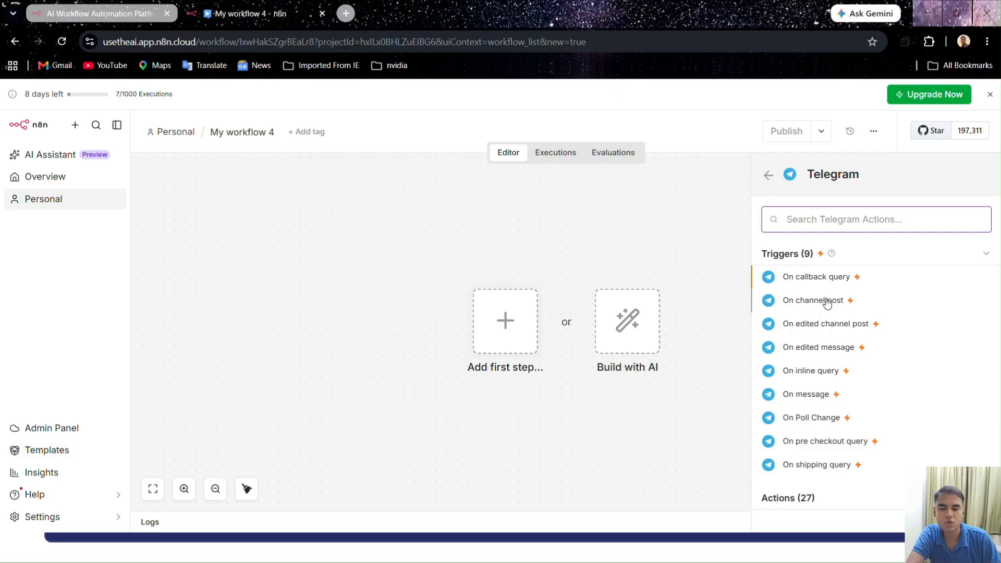
left_click(828, 301)
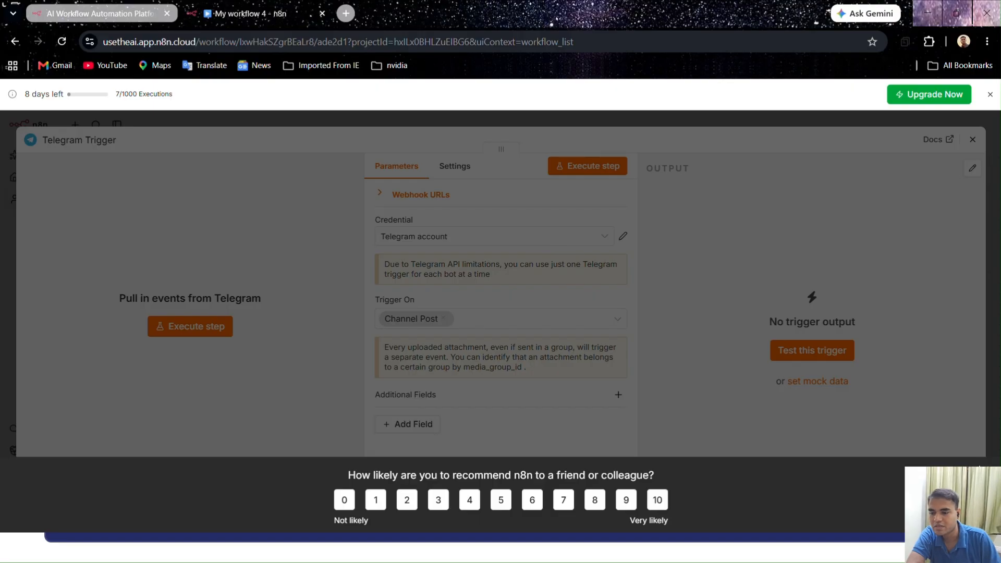
left_click(860, 475)
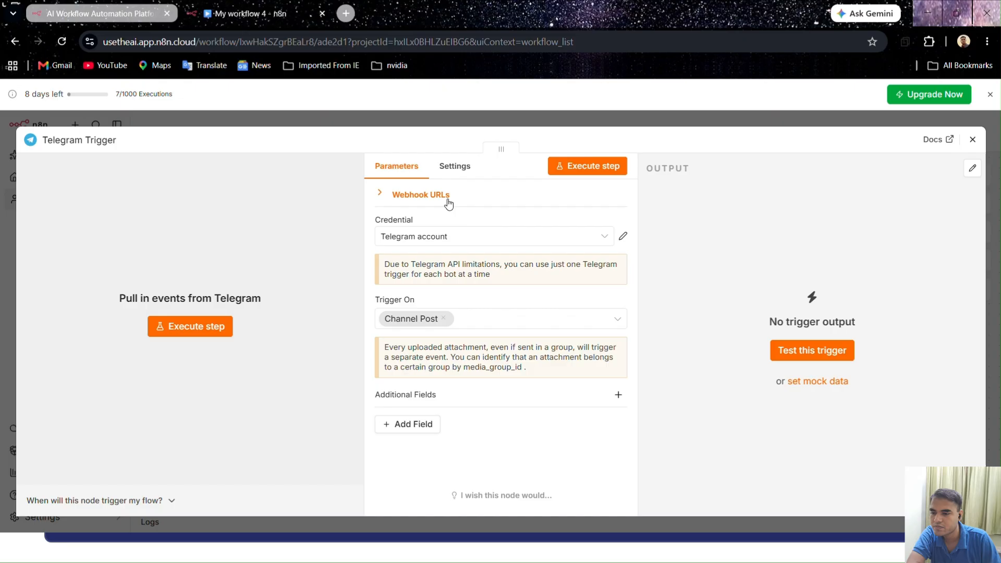
left_click(604, 239)
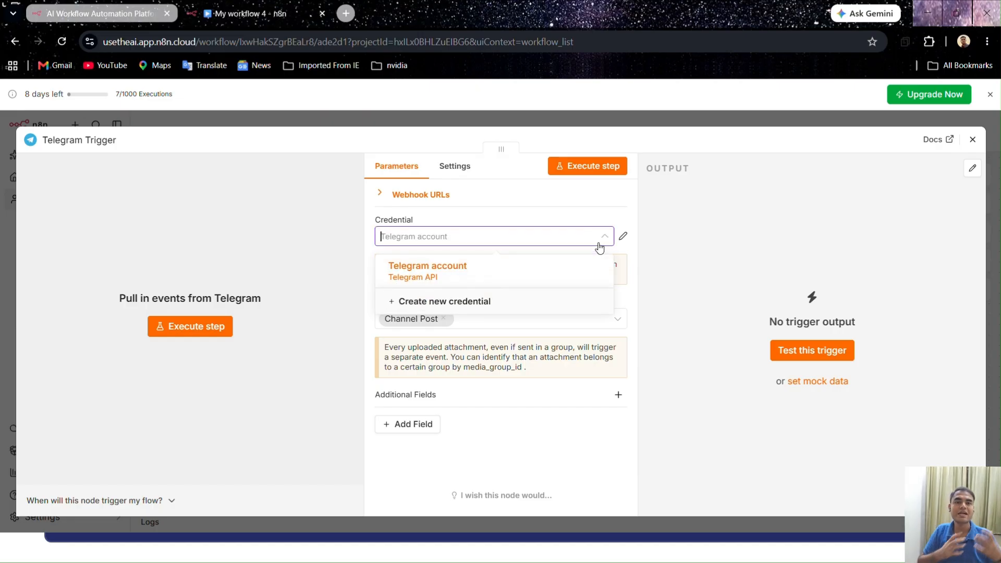
left_click(493, 302)
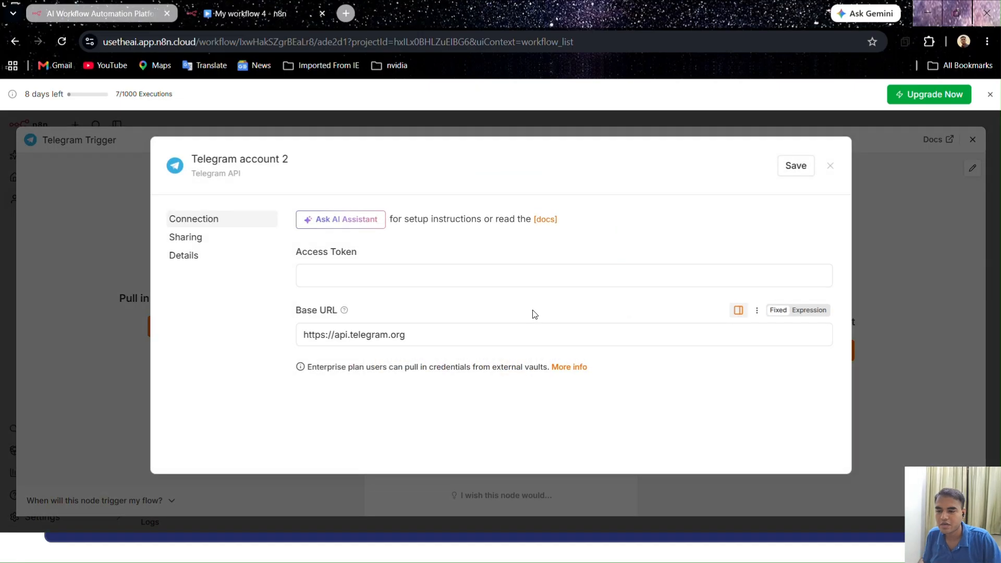
left_click(359, 270)
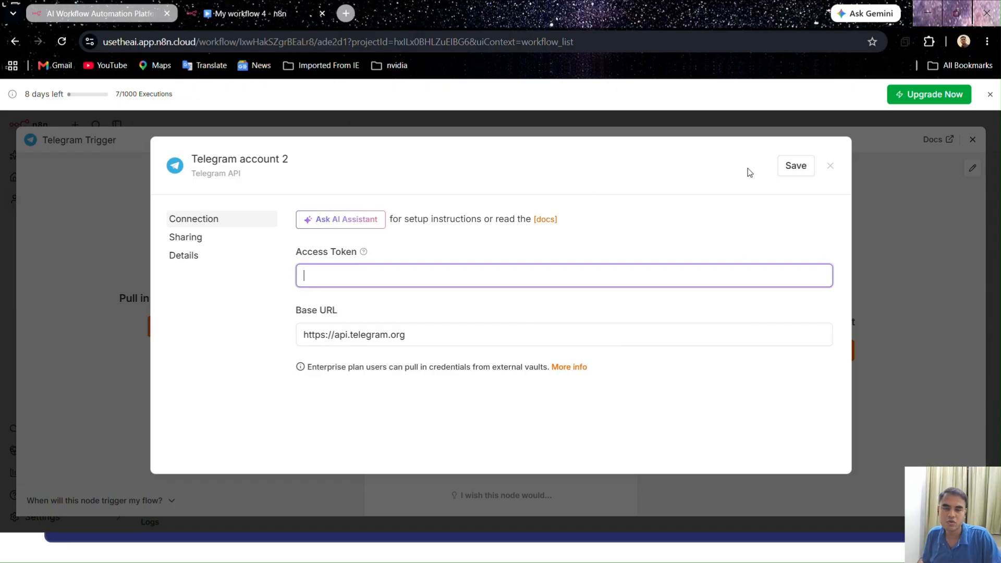
left_click(829, 166)
Start a new Telegram API credential for the trigger node, and switch to the Telegram desktop app
left_click(545, 237)
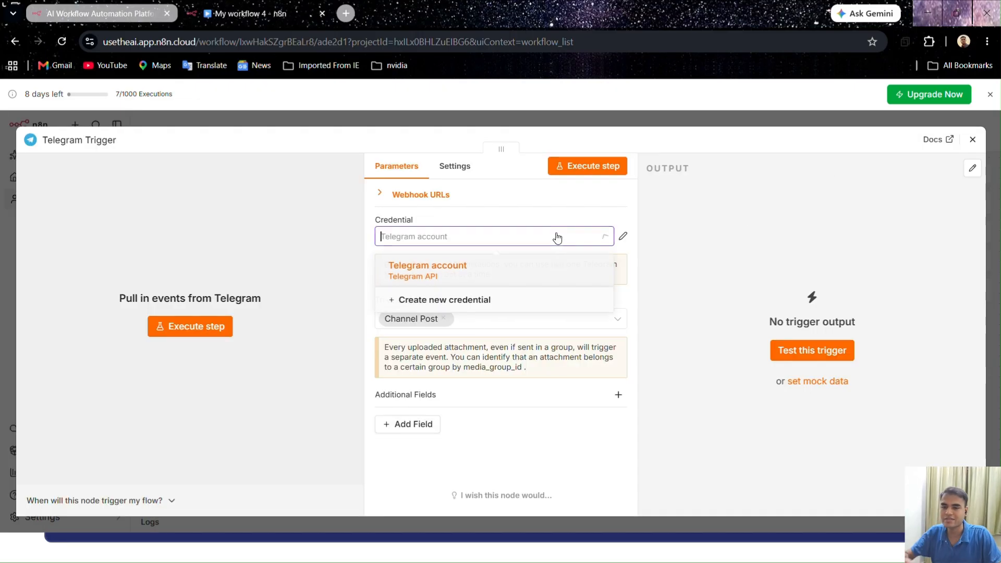
left_click(552, 298)
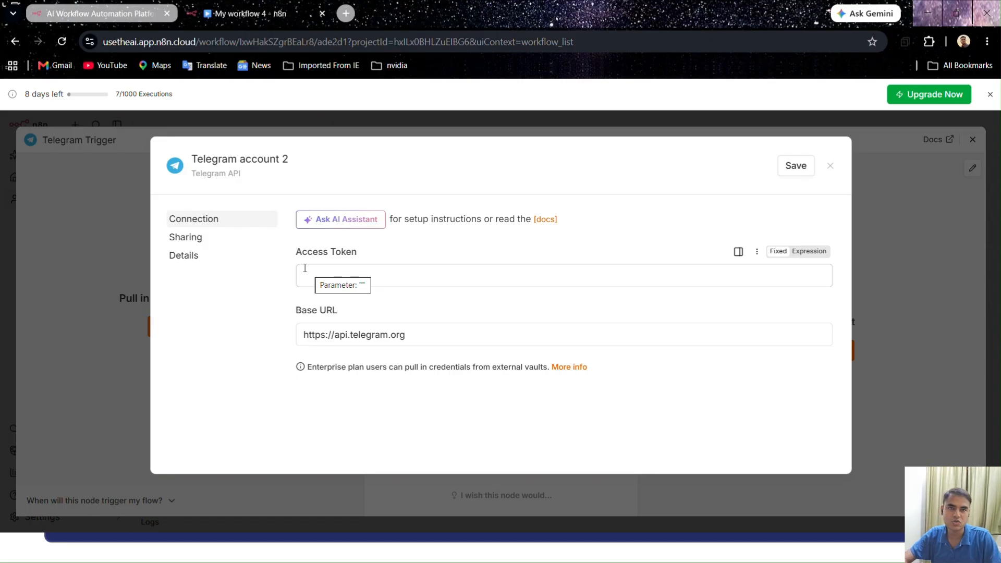
key("alt+Tab")
key("alt+Tab")
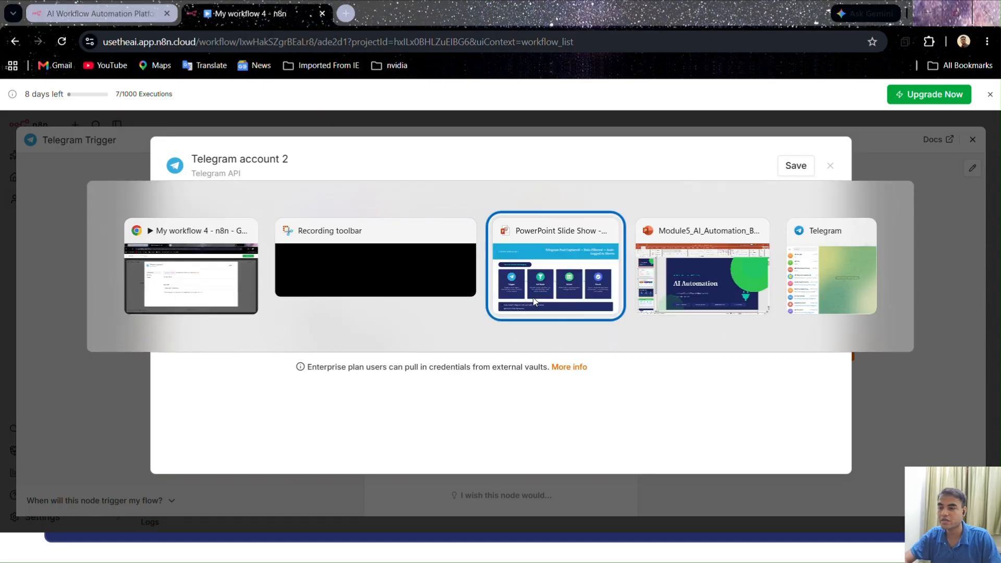
key("alt+Tab")
key("alt+Tab")
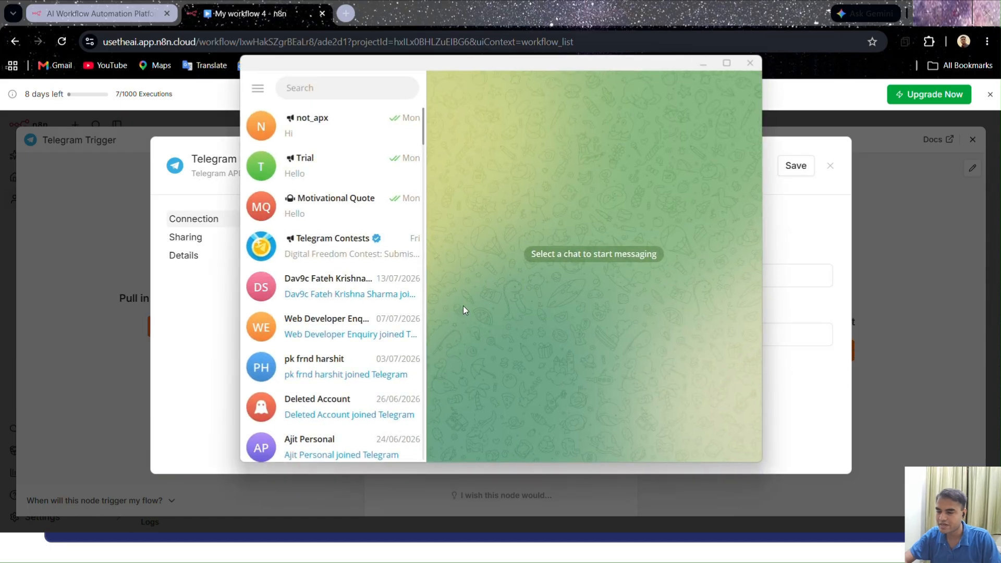
Search Telegram for "botfather" and open the verified BotFather chat
left_click(316, 90)
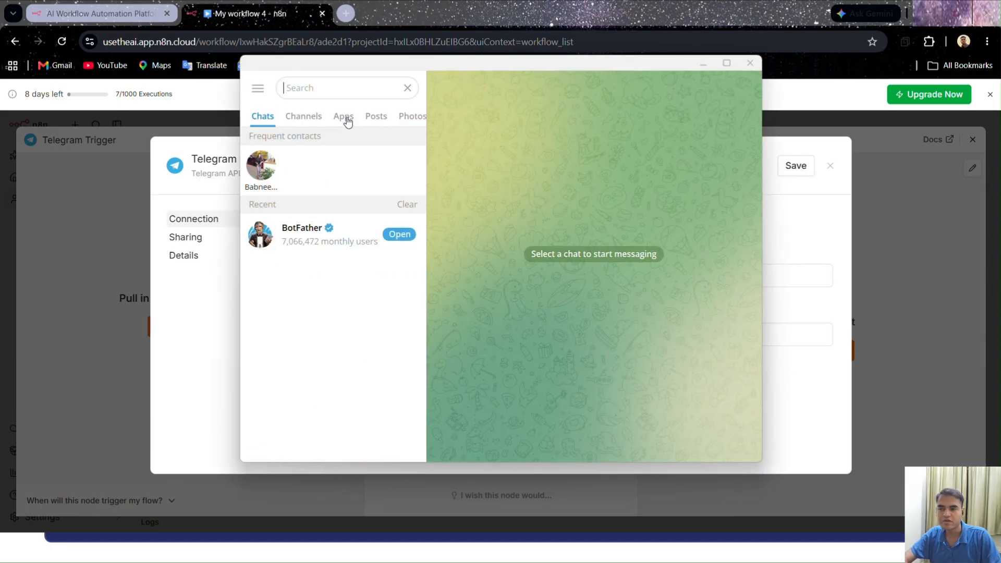
type("bot father")
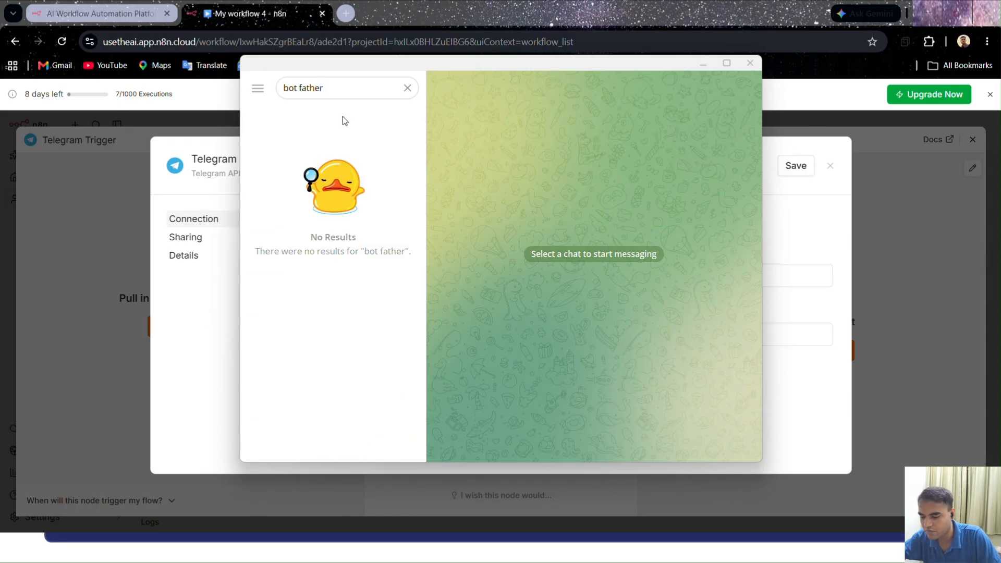
double_click(302, 88)
left_click(302, 88)
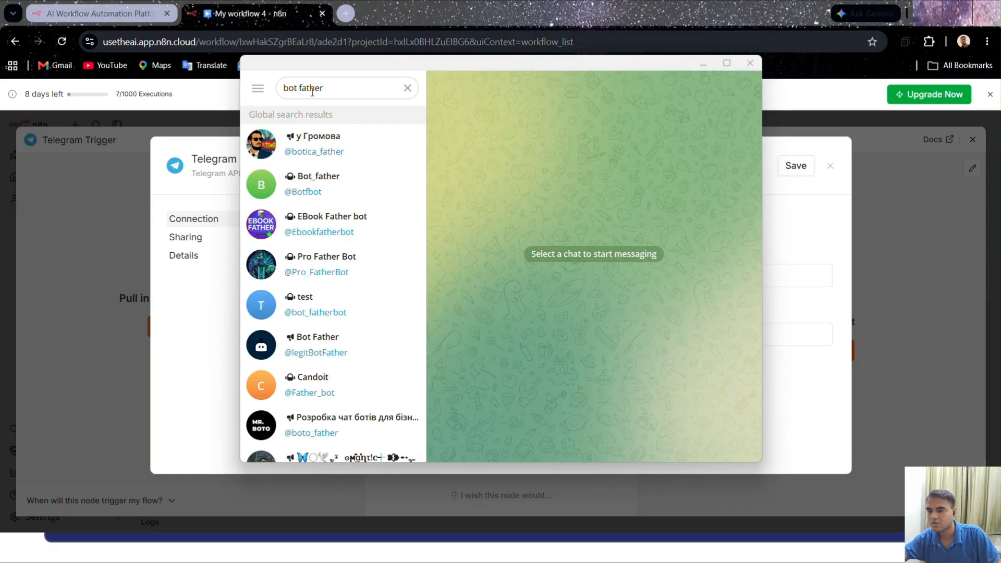
key("BackSpace")
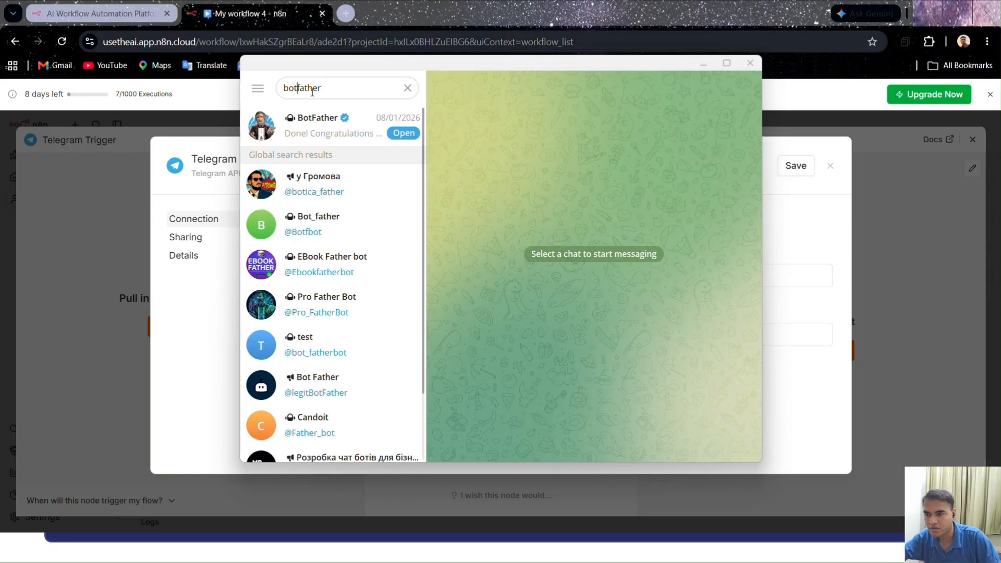
left_click(328, 133)
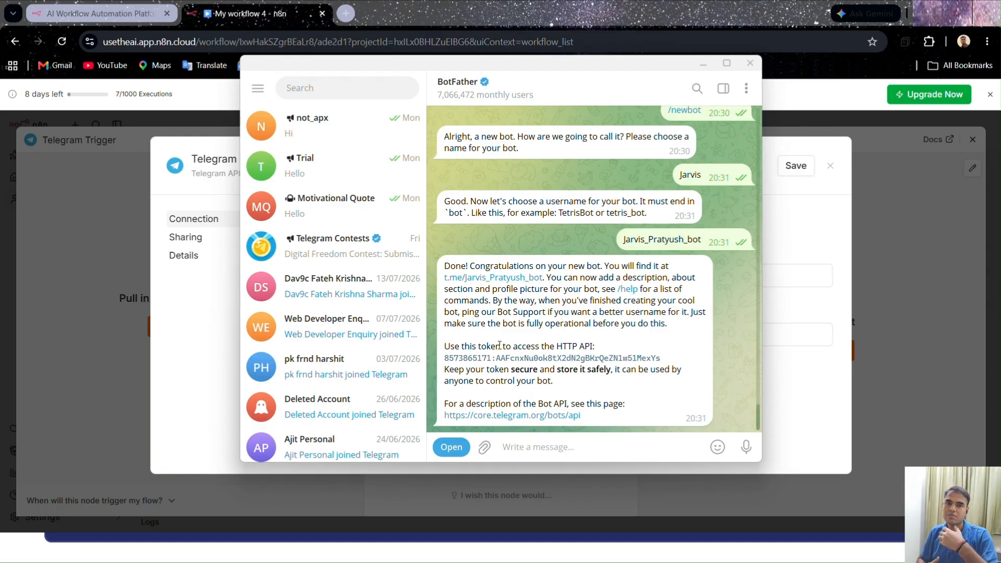
Send BotFather the /newbot command from the command list in its earlier message
scroll(581, 275, "up", 1)
scroll(580, 270, "up", 15)
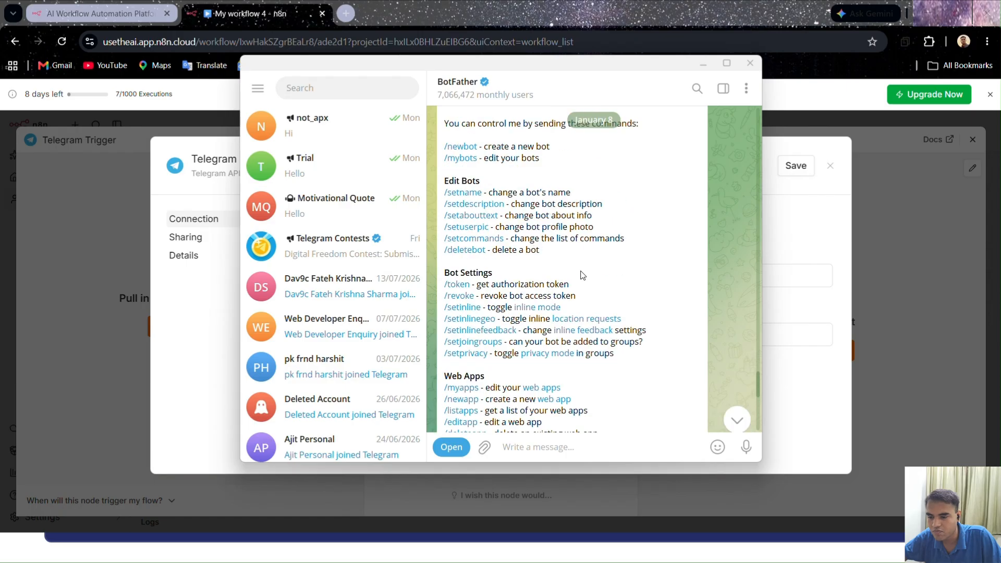
scroll(582, 275, "up", 3)
scroll(582, 275, "down", 5)
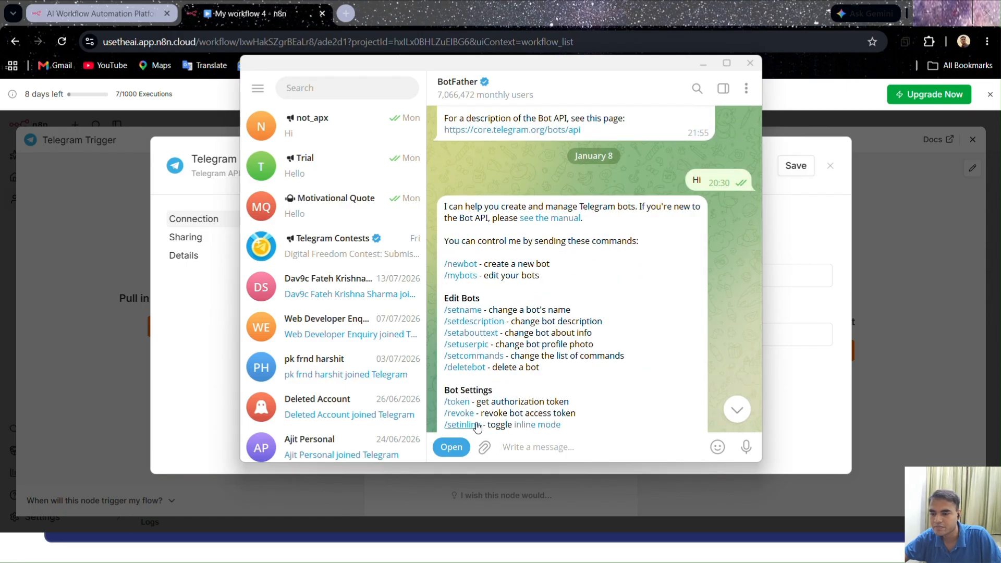
left_click(472, 270)
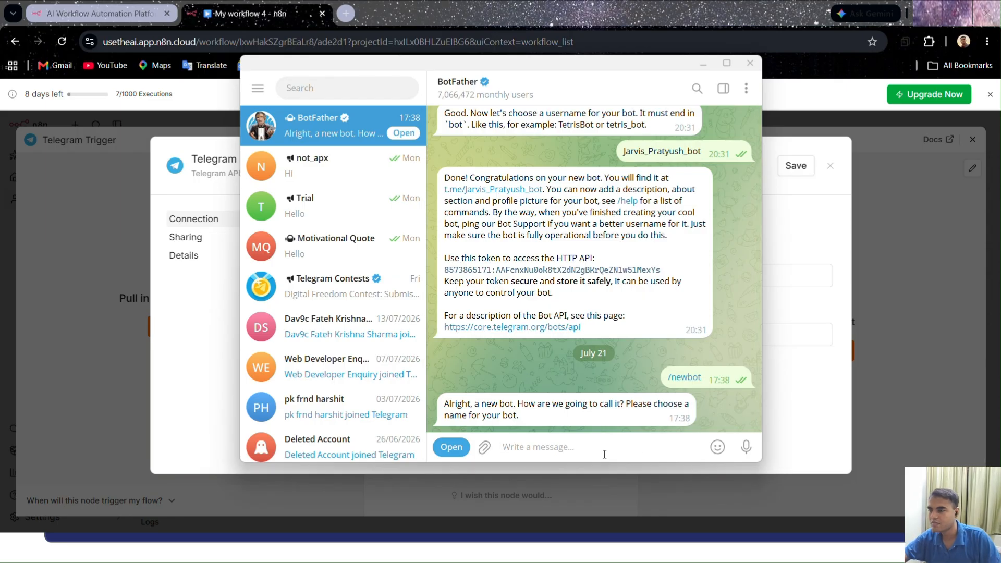
Check the use case wording on the Starter Workflow 3 slide in PowerPoint, and return to the BotFather chat in Telegram
key("alt+Tab")
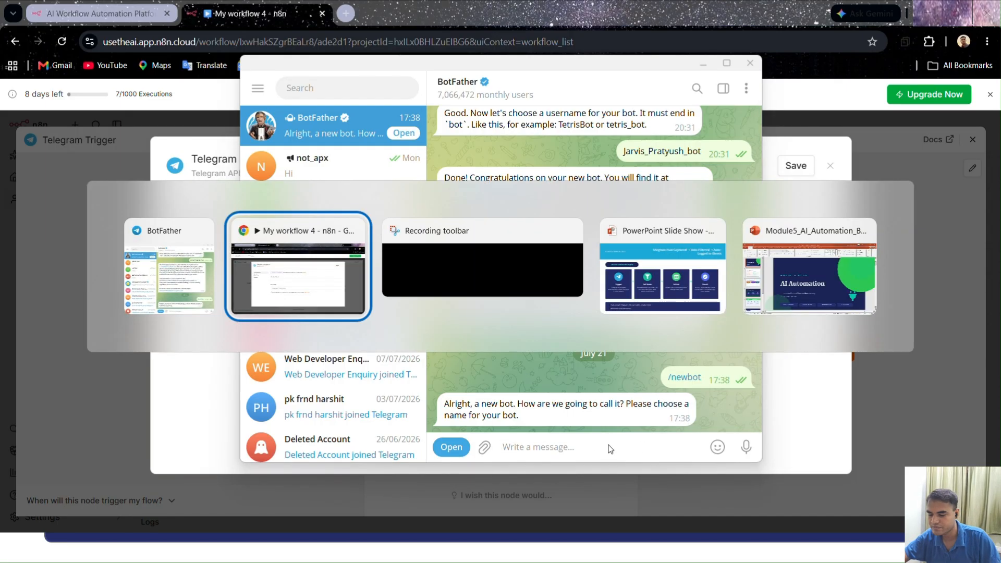
key("alt+Tab")
key("alt+Tab")
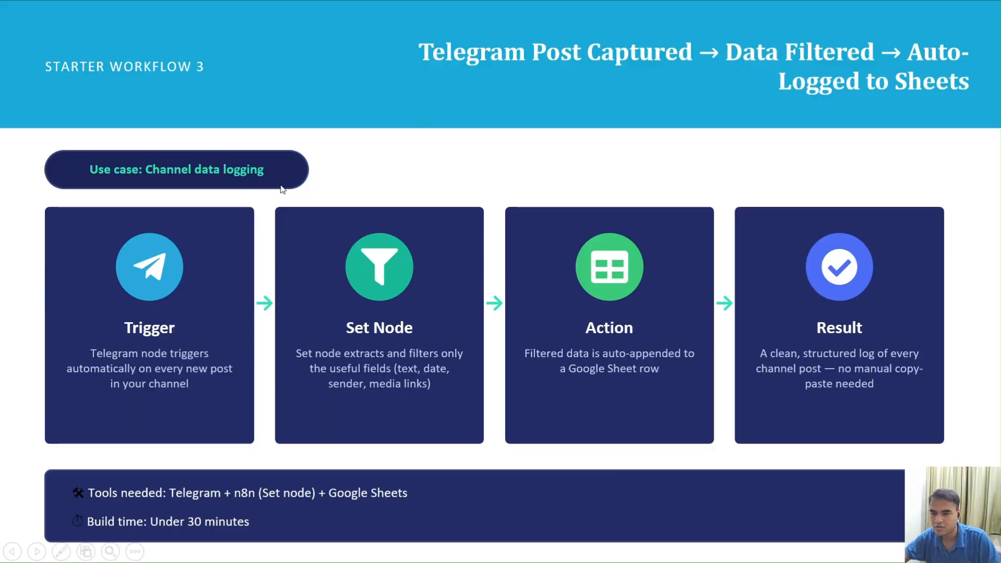
key("alt+Tab")
key("alt+Tab")
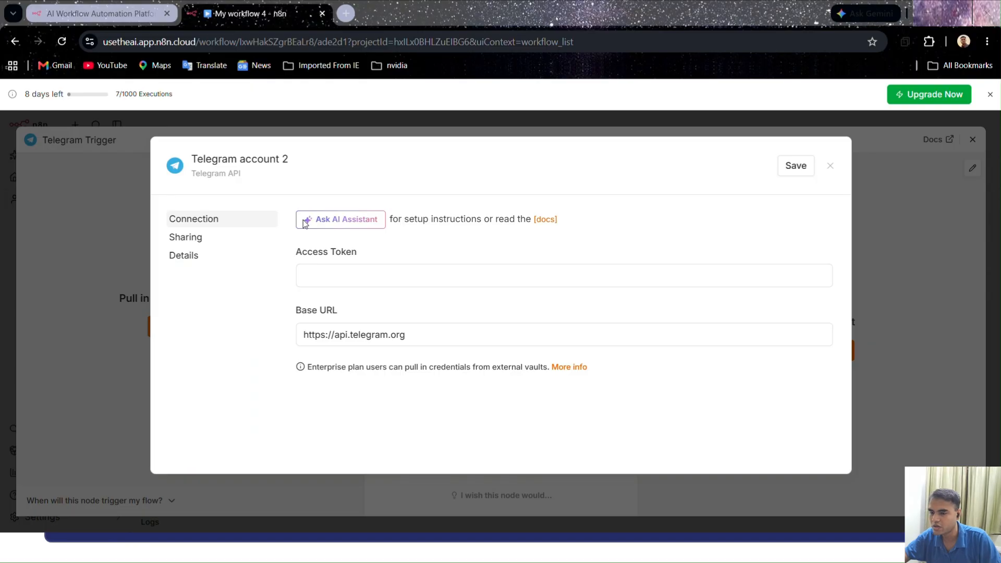
key("alt+Tab")
key("alt+Tab")
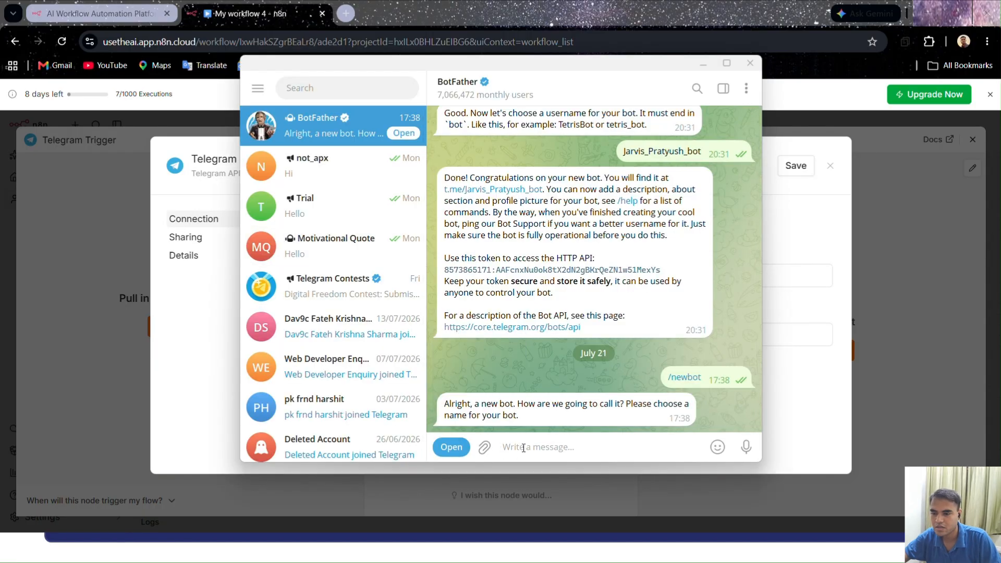
Send BotFather "Telegram Channel Data Logging" as the new bot's name
type("Telegram ")
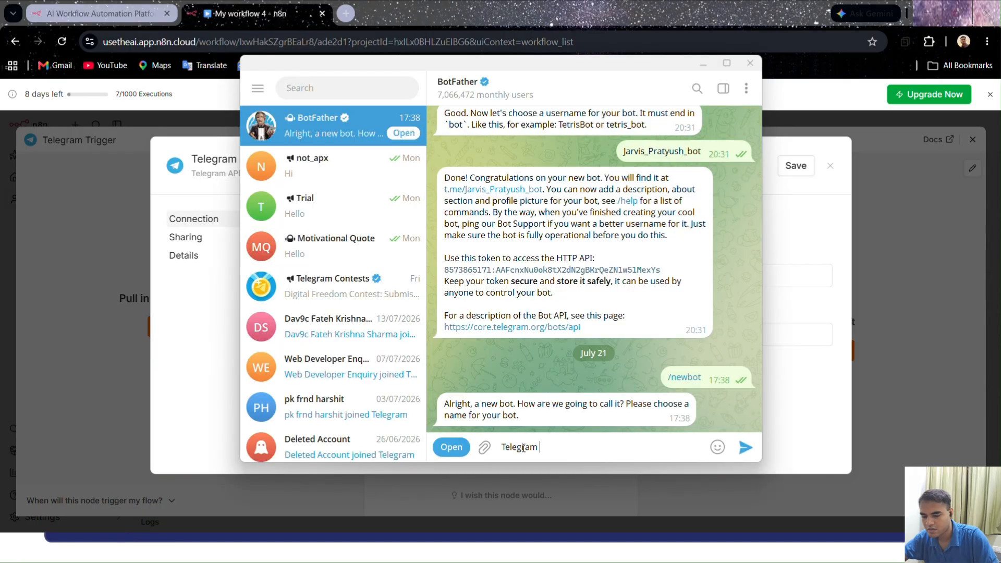
type("Chann")
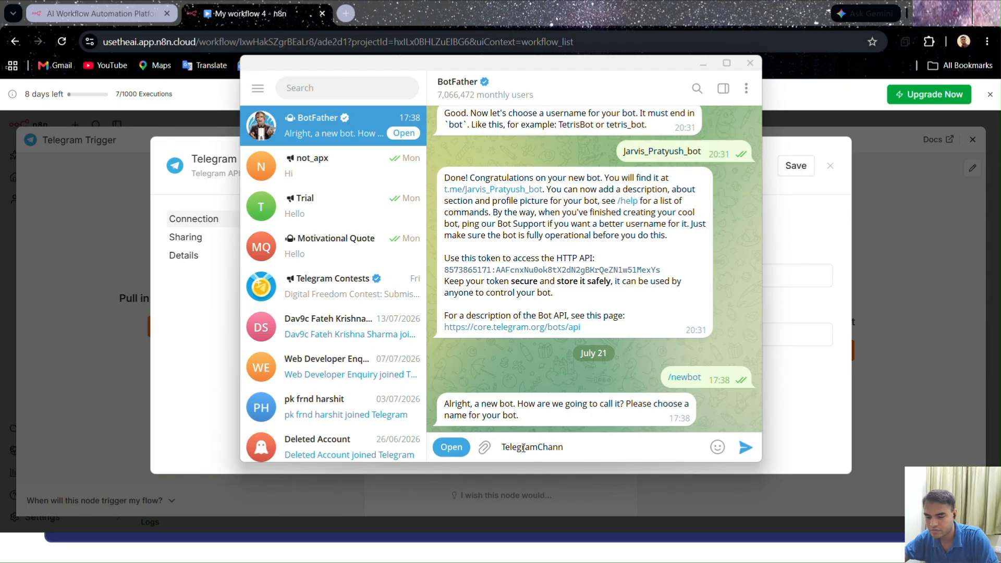
key("BackSpace")
key("BackSpace")
key("BackSpace")
key("BackSpace")
key("BackSpace")
type("C")
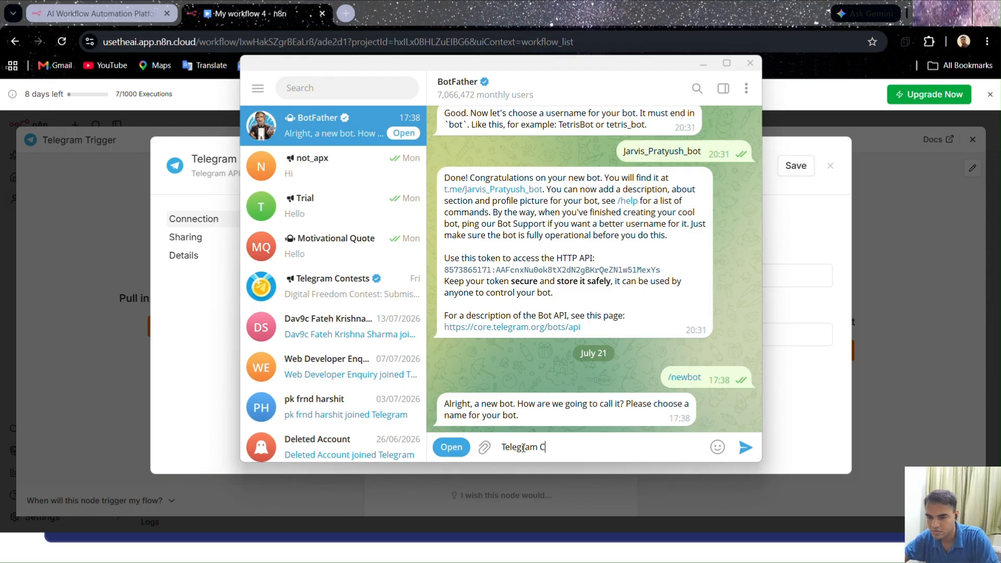
type("hannel Data")
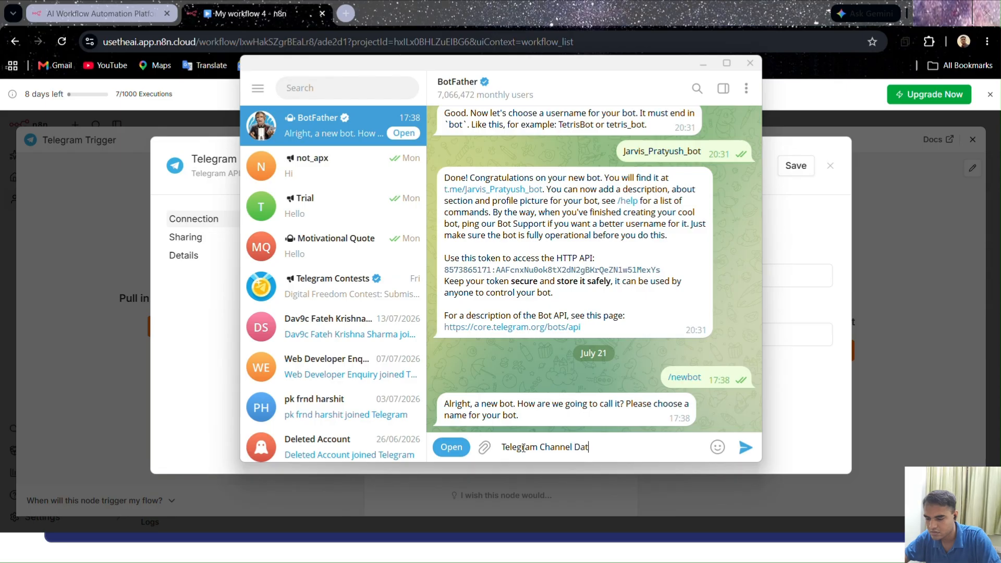
type("ging")
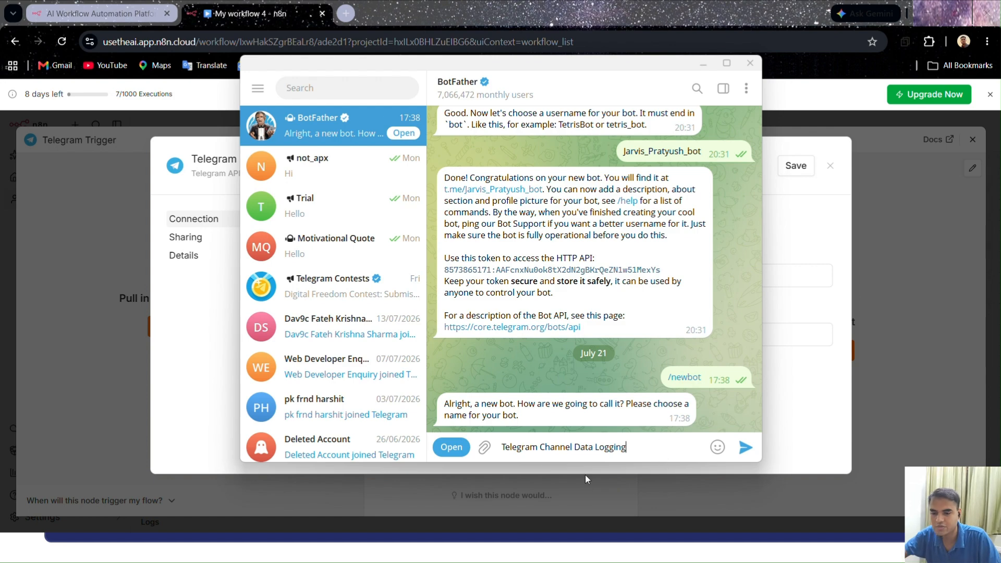
left_click(746, 450)
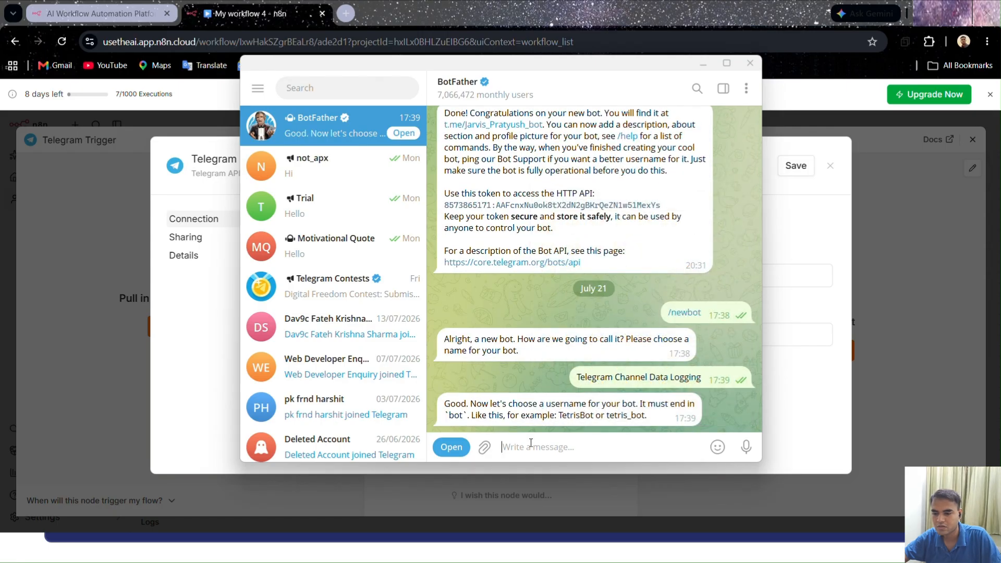
Try to register "telegramchanneldataloggingbot" with BotFather as the new bot's username
type("tele")
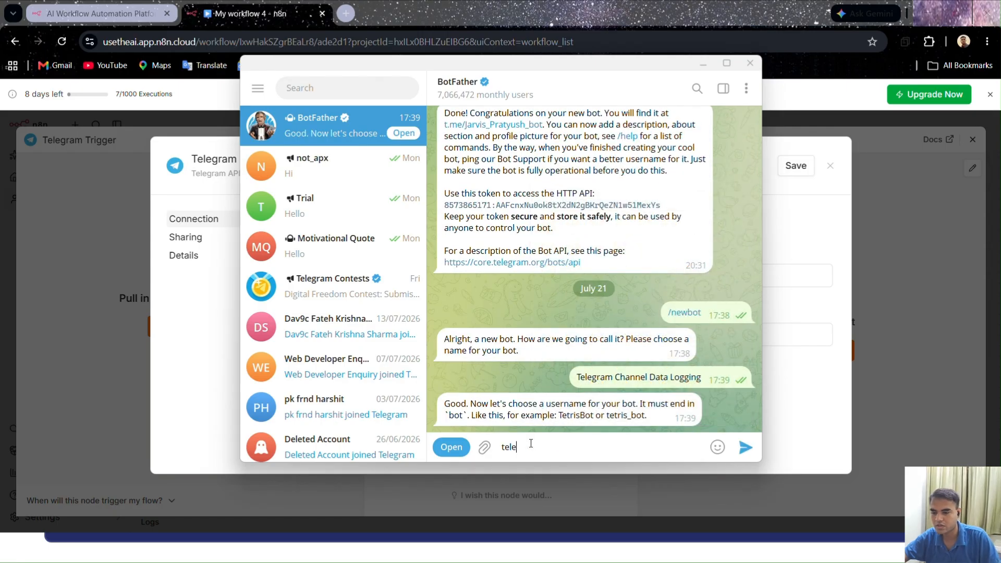
type("gramchanne")
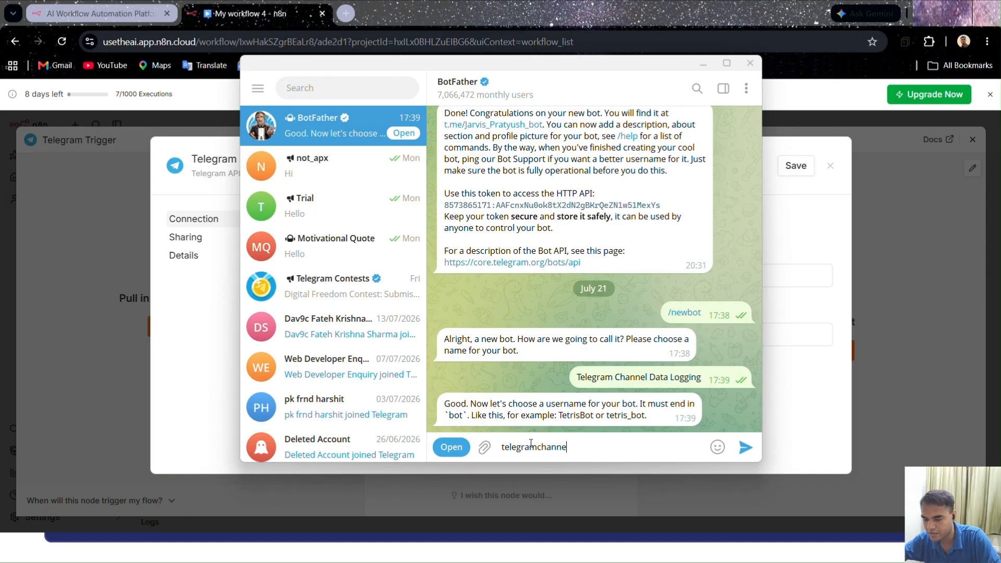
type("ldata")
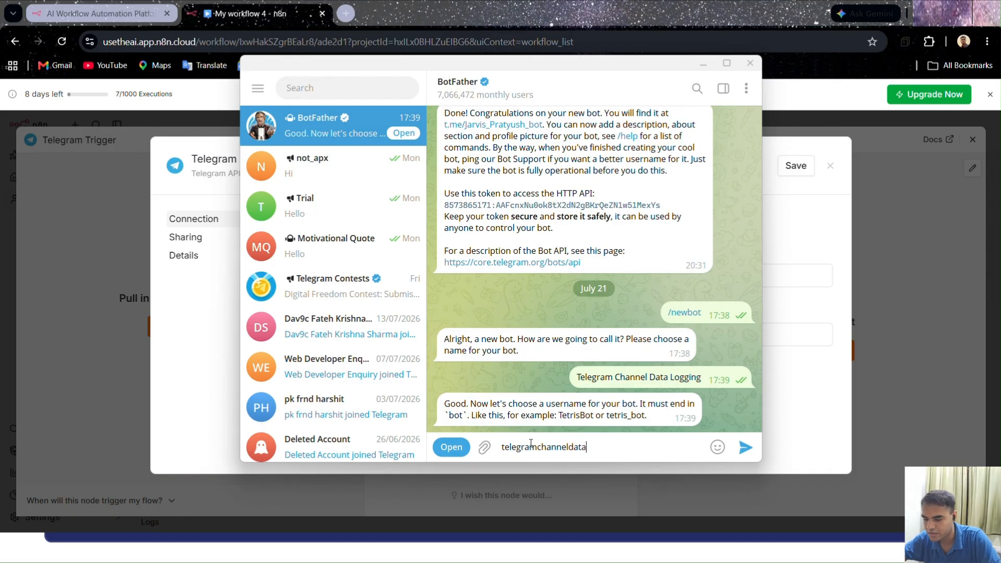
type("logging")
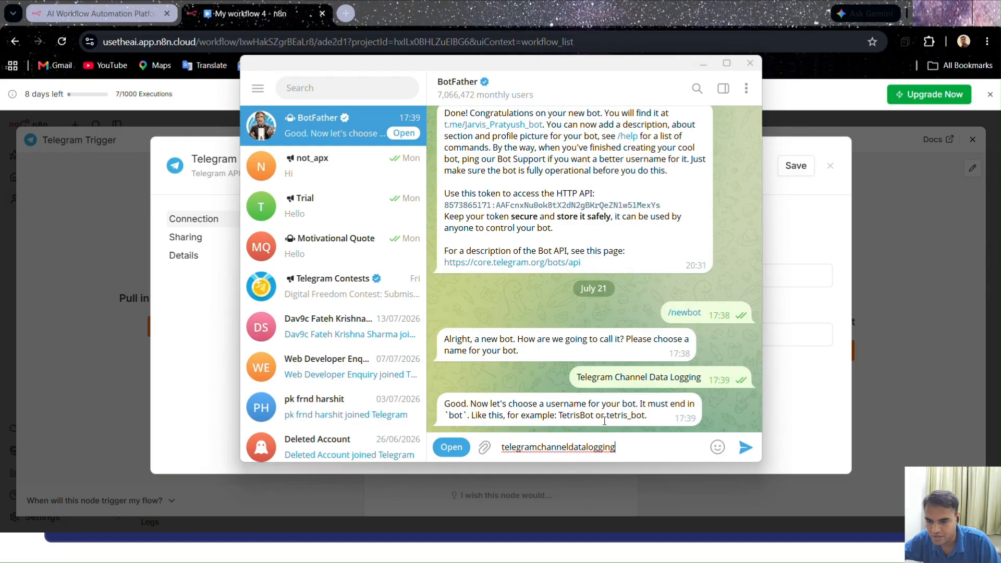
type("bot")
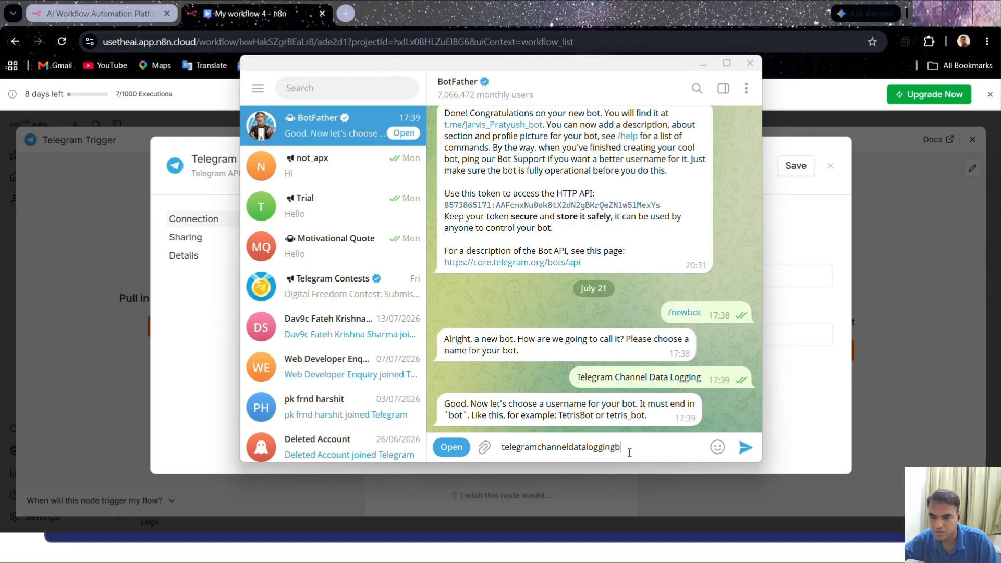
left_click(752, 457)
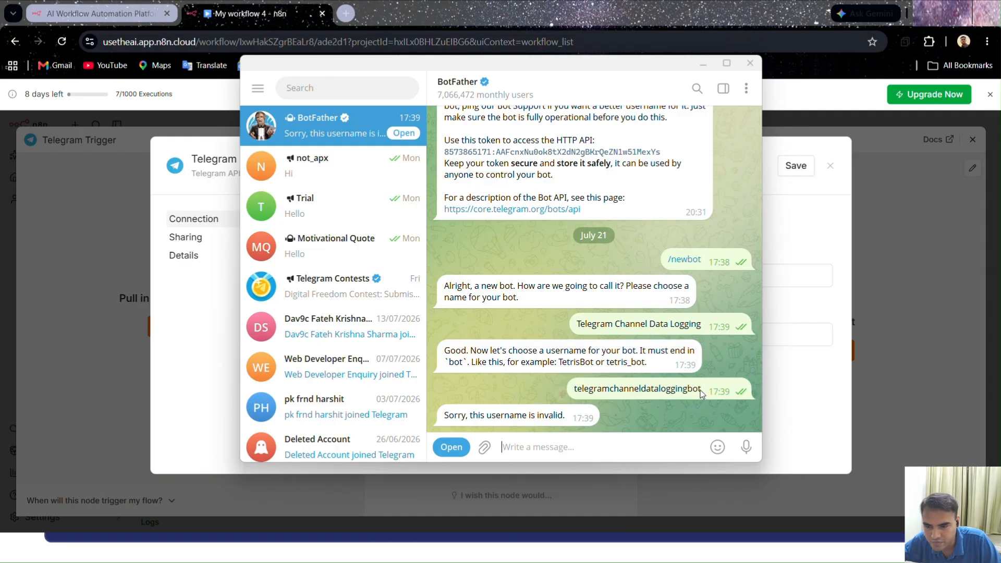
Reuse the sent username with capitalised words and try "TelegramChannelDataLoggingbot" as the bot's username with BotFather
left_click_drag(701, 390, 575, 392)
key("ctrl+c")
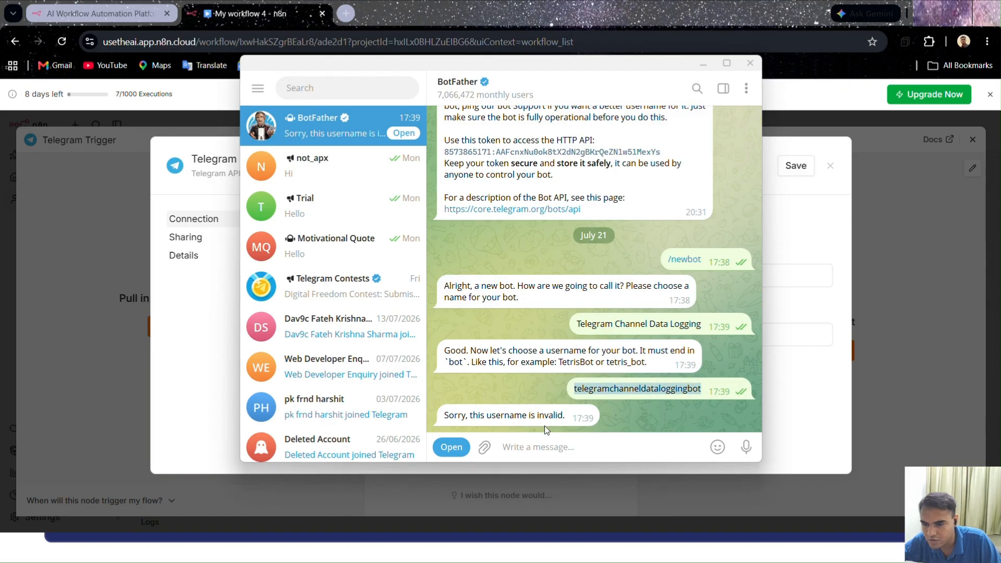
left_click(543, 452)
key("ctrl+v")
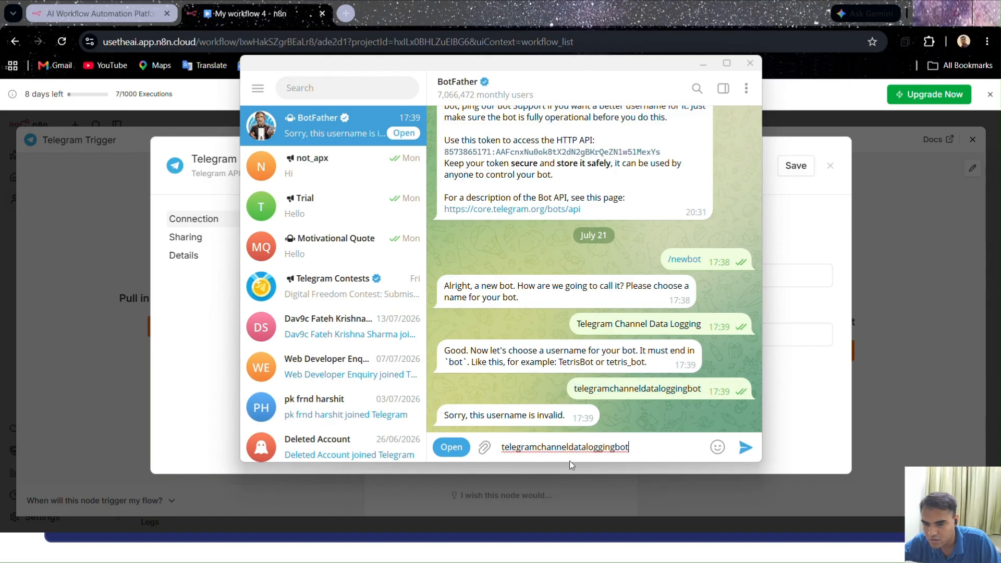
left_click(614, 449)
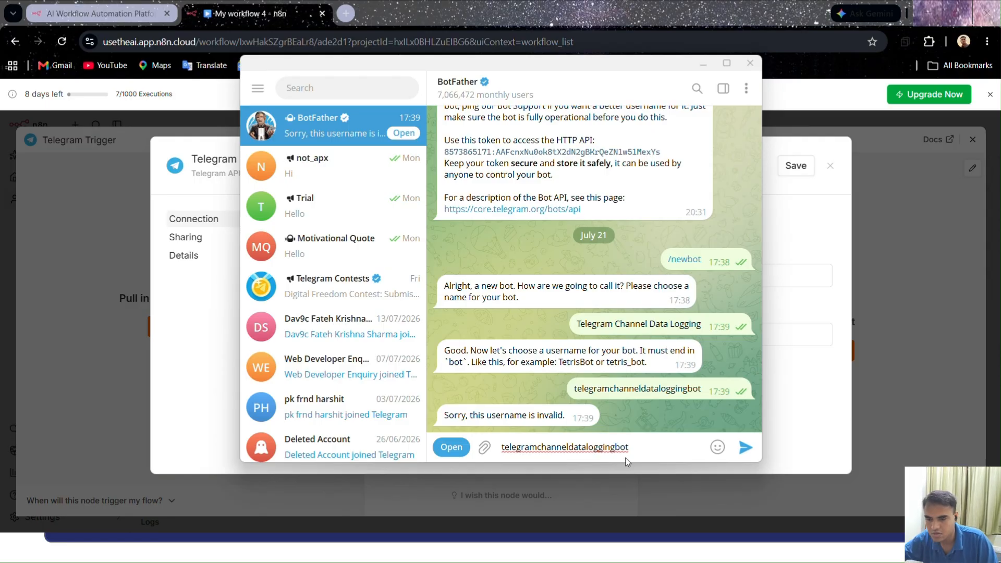
key("Home")
key("Delete")
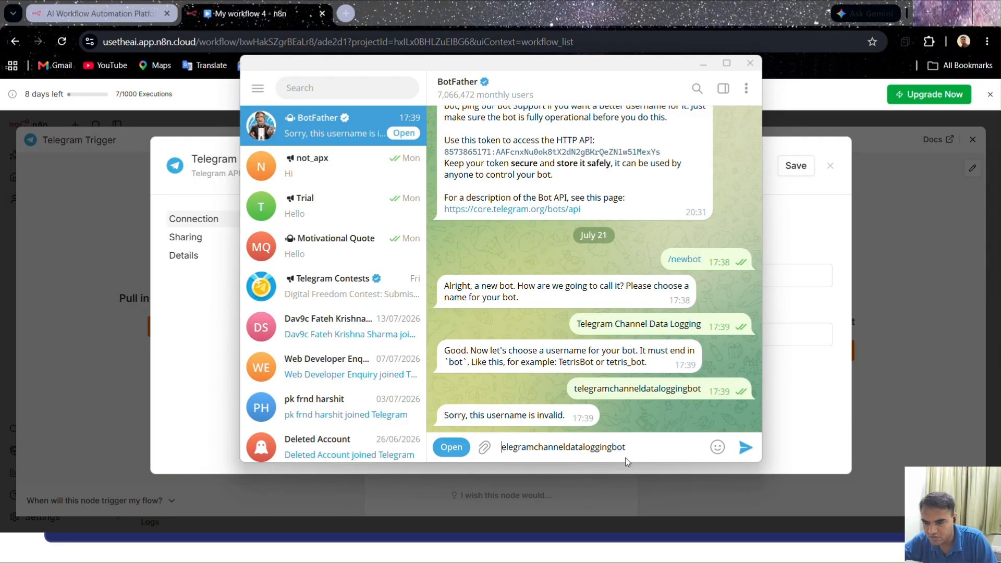
type("T")
key("Right")
key("Right")
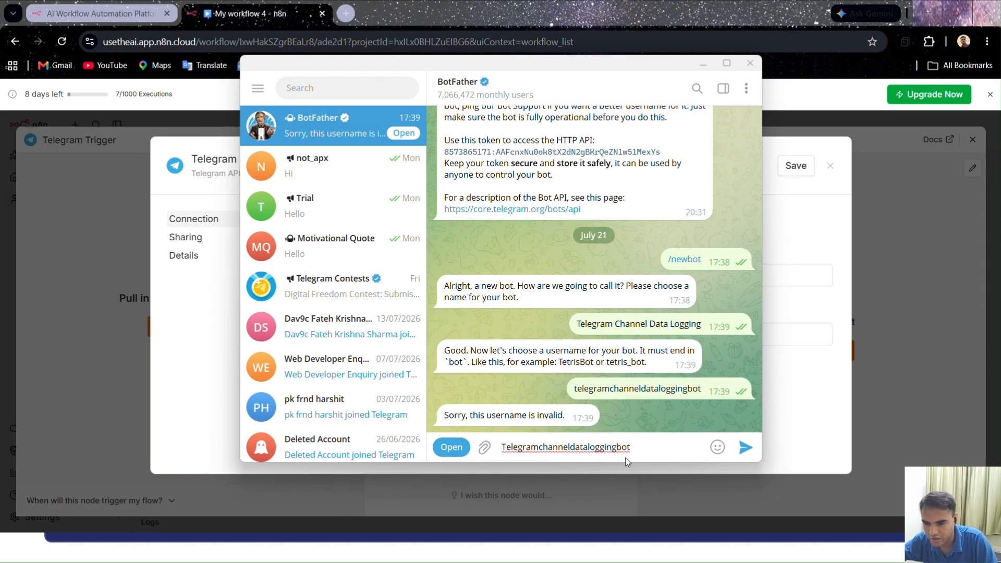
key("BackSpace")
type("C")
key("Right")
key("Right")
key("Right")
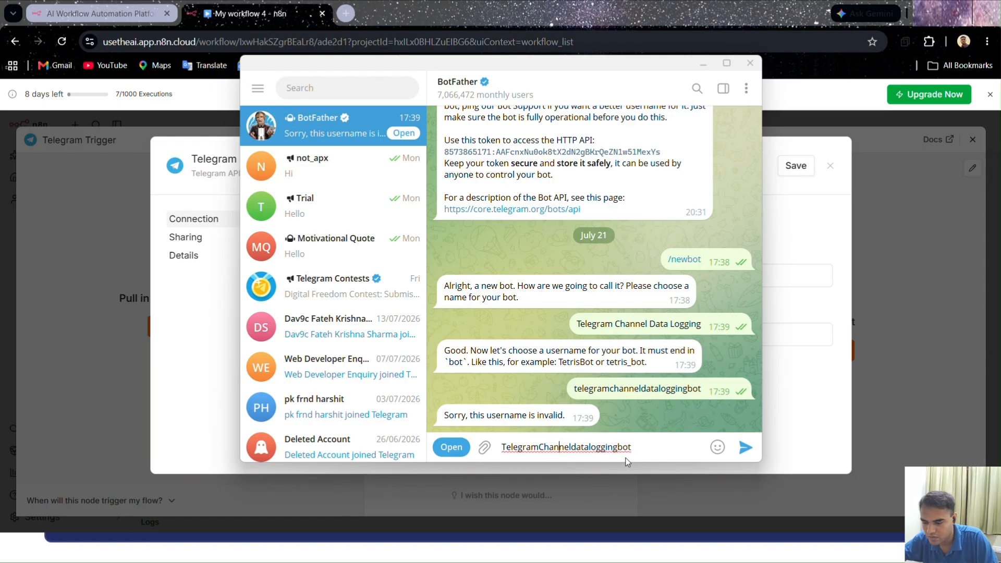
key("BackSpace")
type("D")
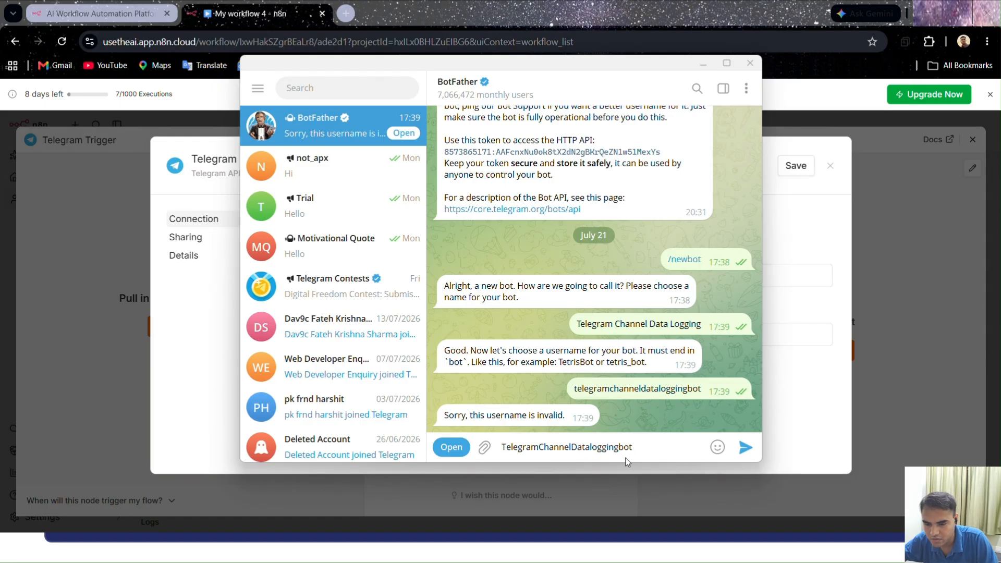
key("Right")
key("Right")
key("Right")
key("Right")
key("BackSpace")
type("L")
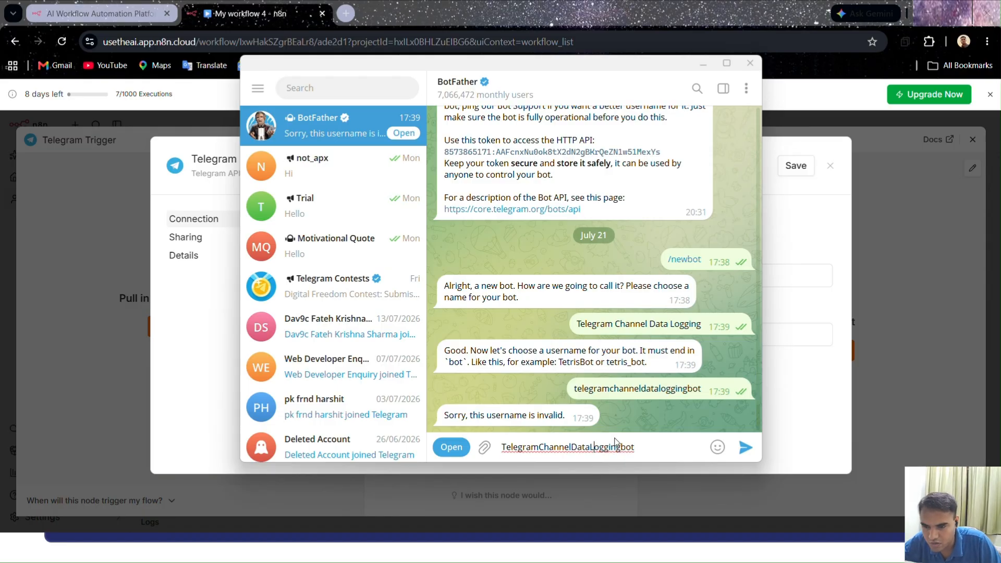
mouse_move(717, 464)
left_click(746, 448)
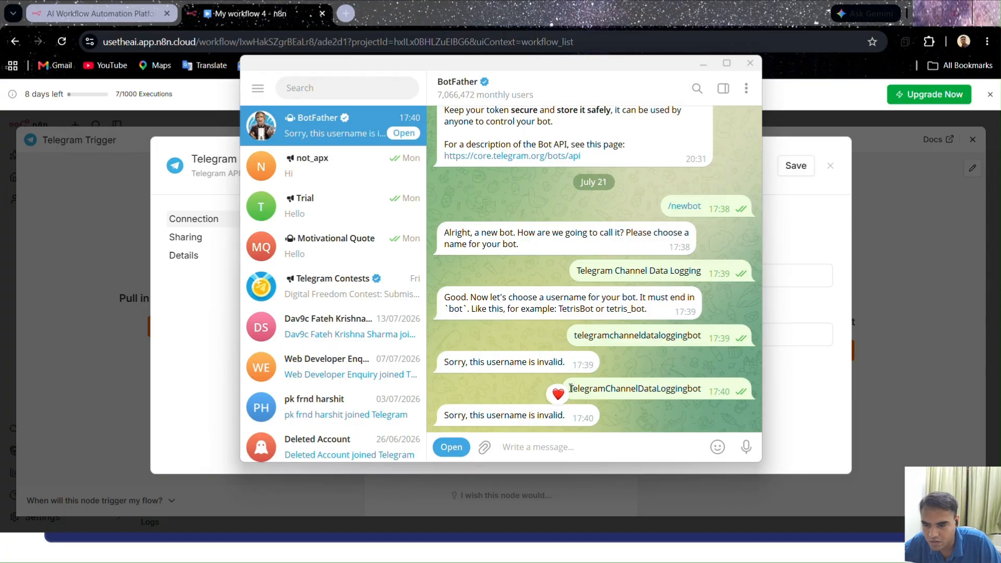
Capitalise the ending of the last username and try "TelegramChannelDataLoggingBot" with BotFather
left_click_drag(570, 389, 690, 405)
key("ctrl+c")
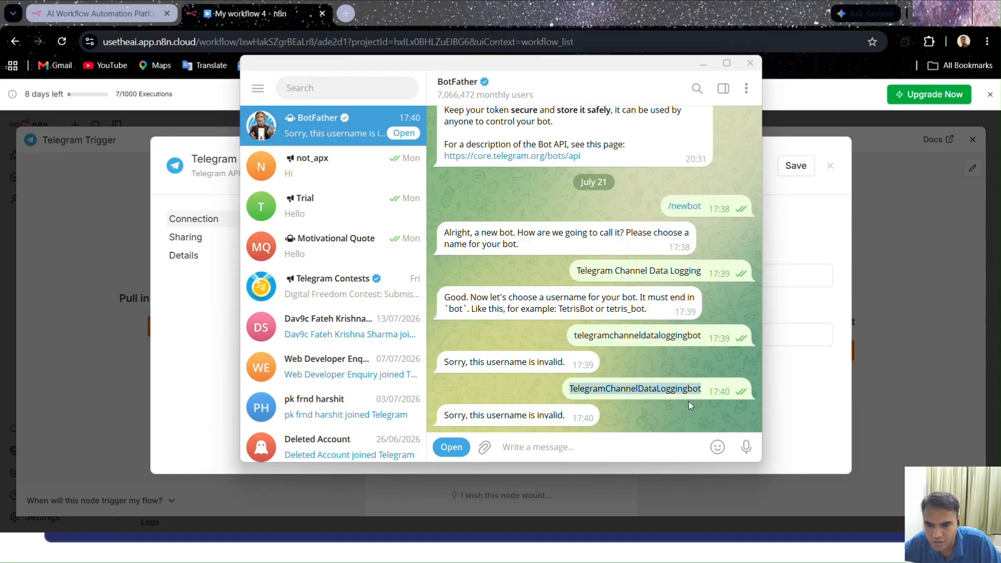
left_click(603, 451)
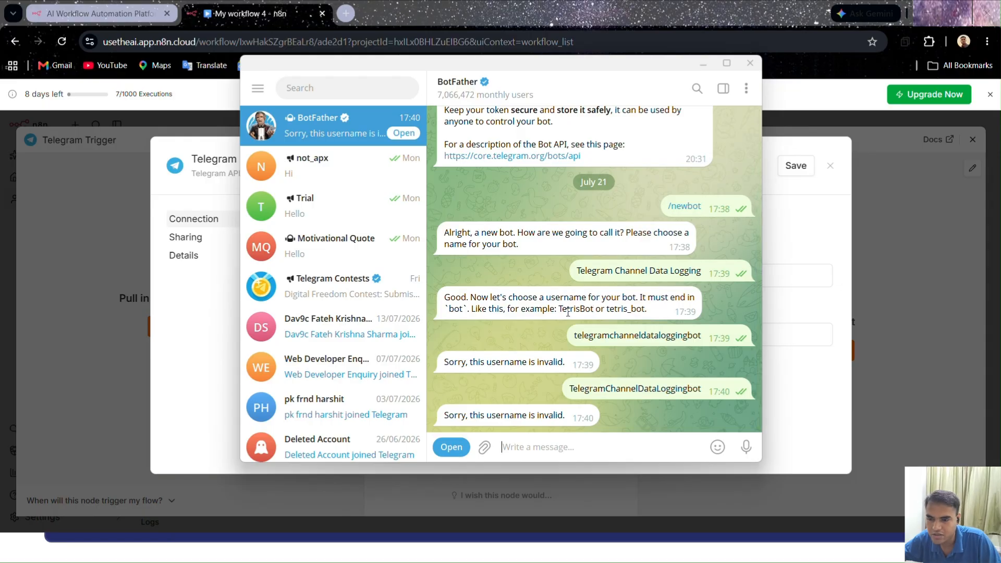
key("ctrl+v")
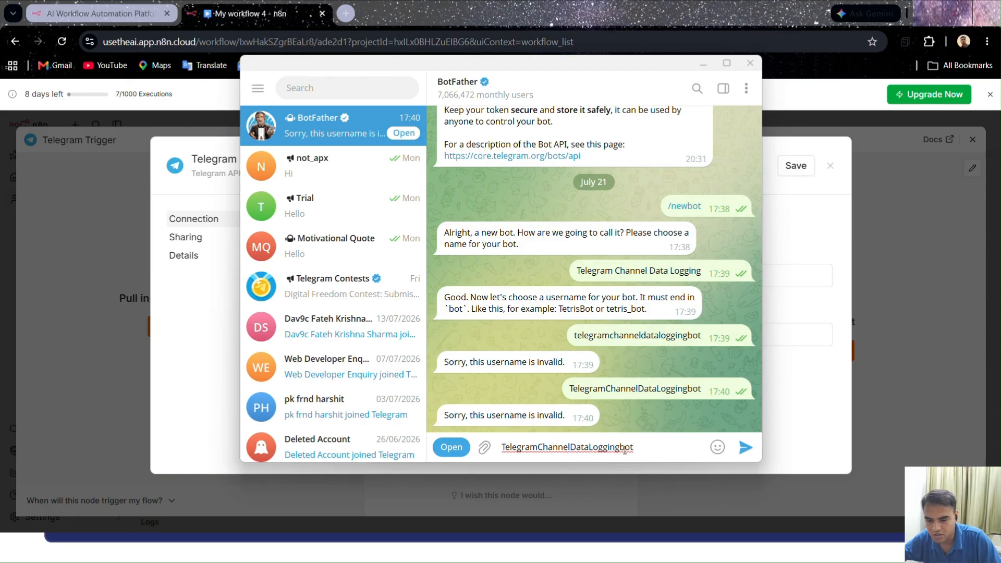
left_click(625, 449)
key("BackSpace")
type("B")
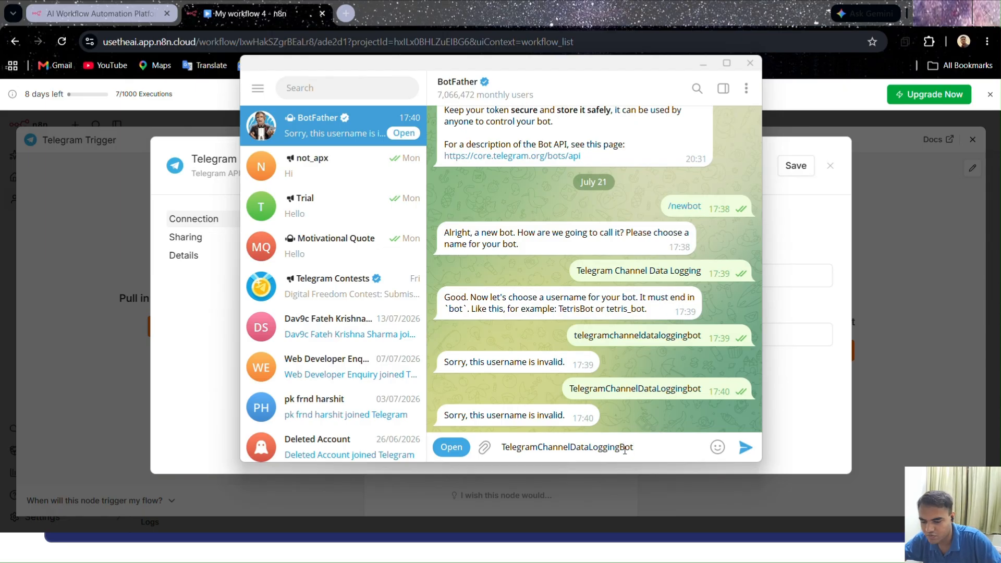
left_click(745, 449)
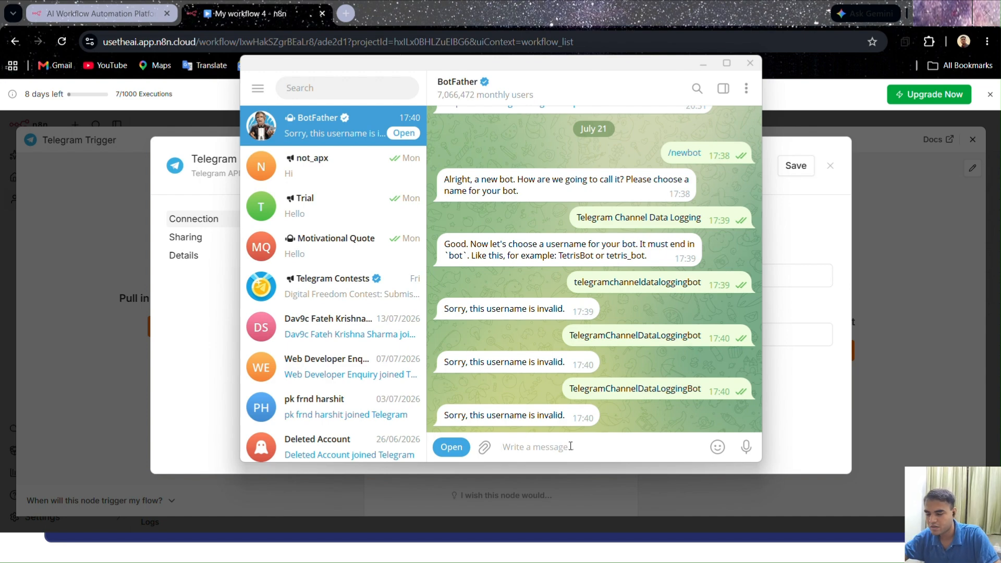
Try the short username "tcdbbot" for the new bot in the BotFather chat
type("TC")
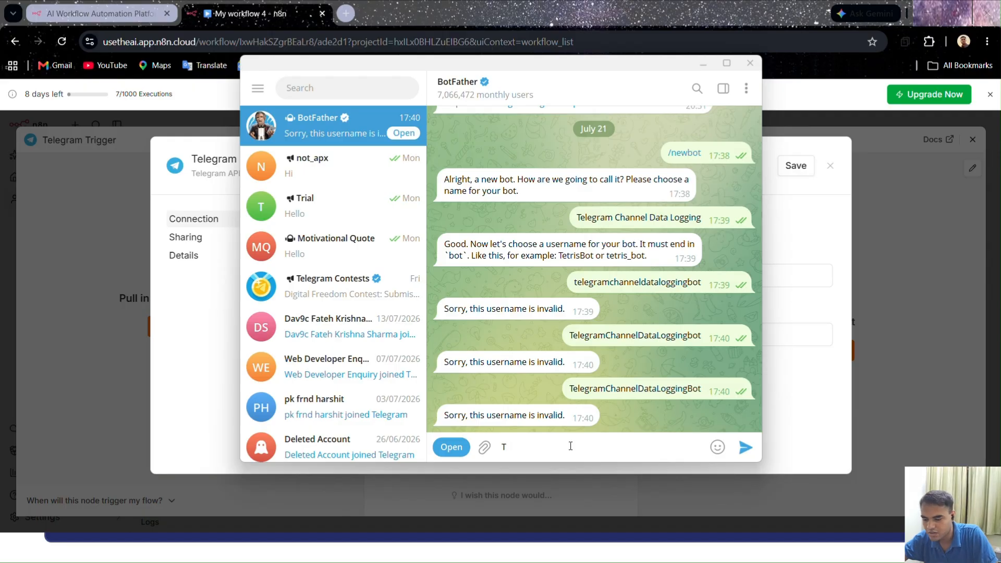
key("BackSpace")
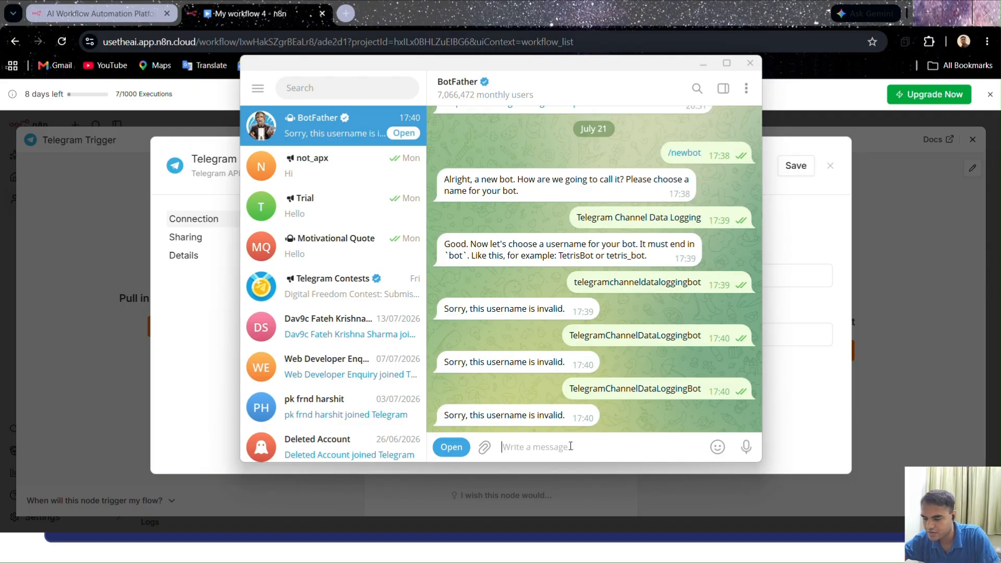
type("tc")
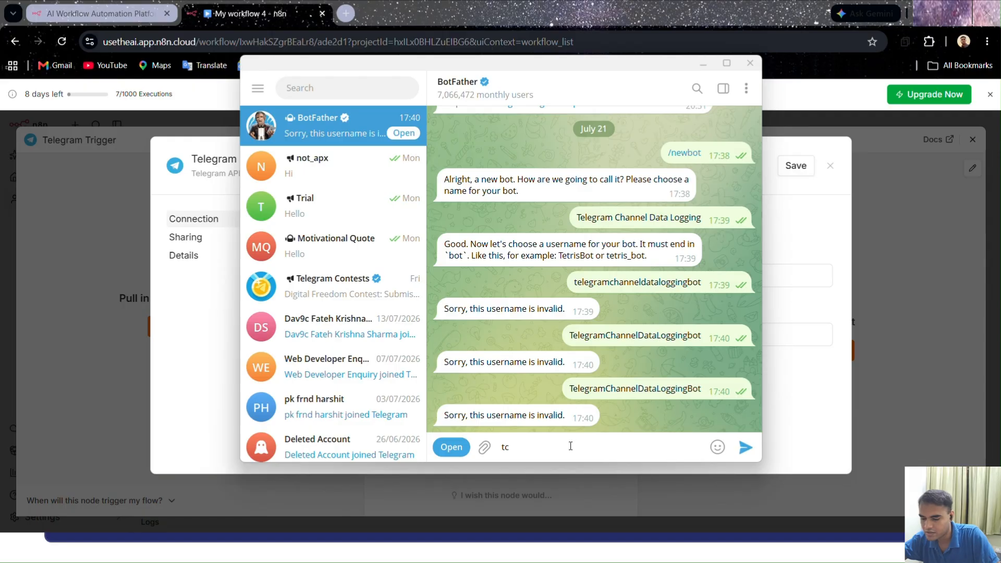
type("db")
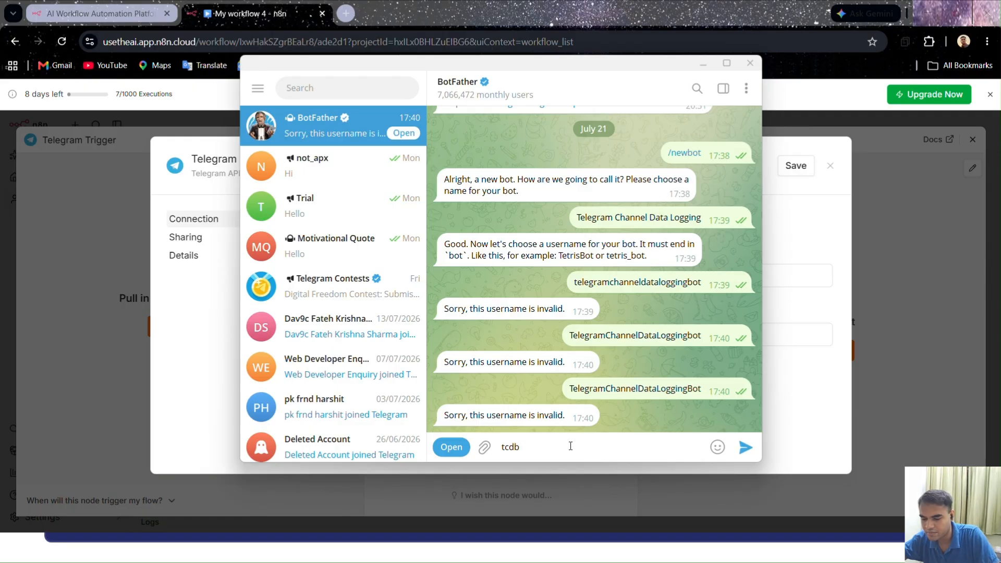
type("bot")
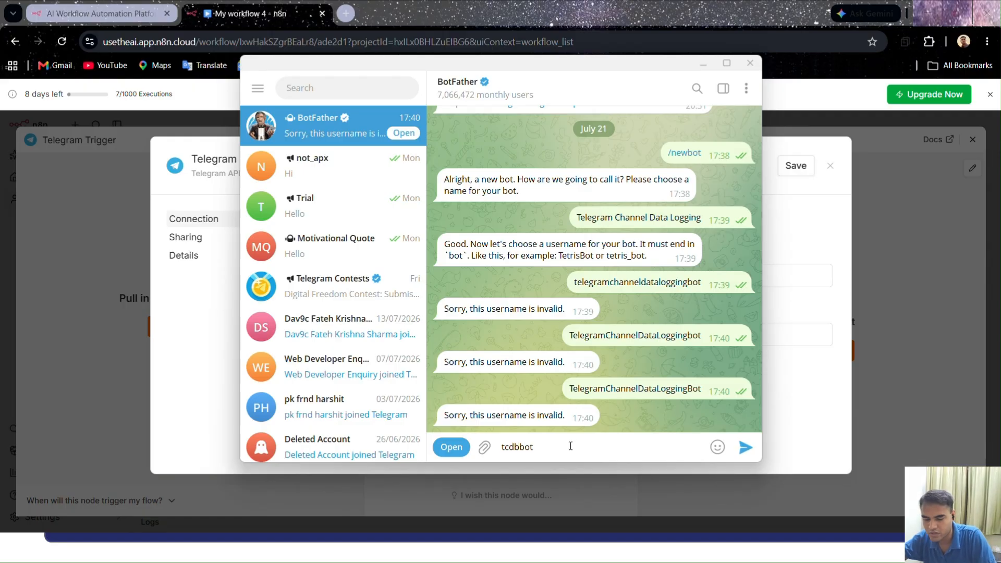
key("Return")
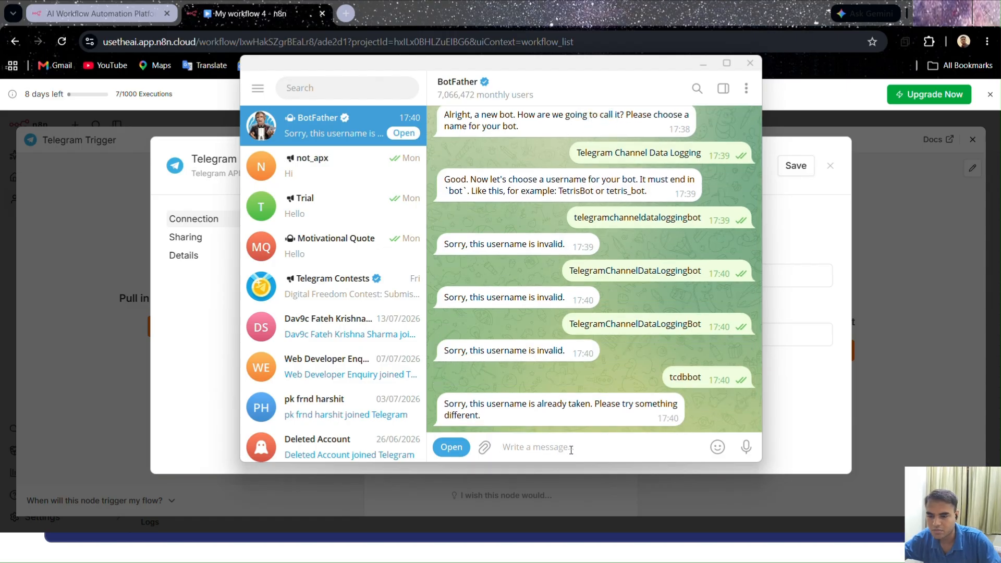
Send BotFather "usetheaibot" as the new bot's username
type("Tele")
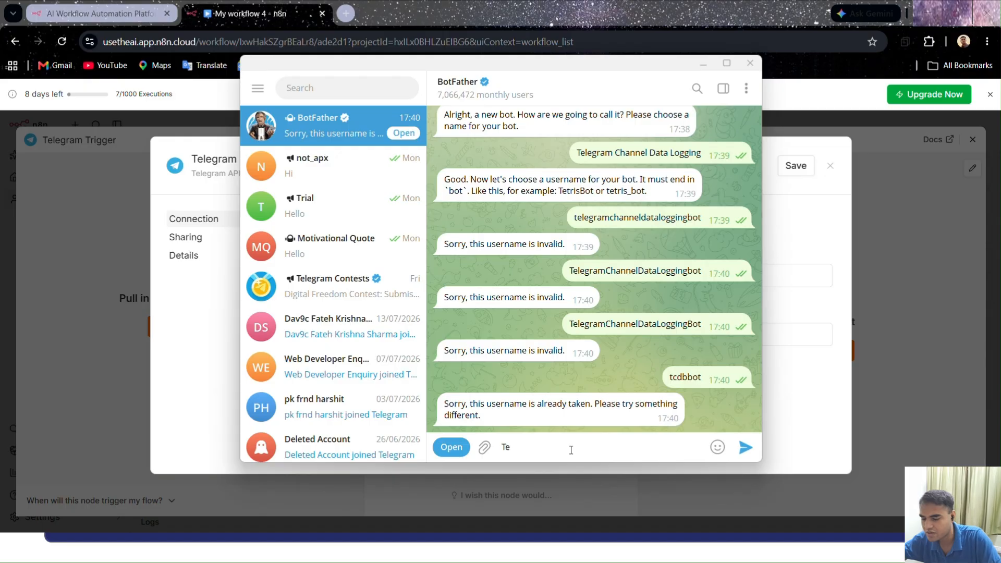
key("BackSpace")
key("BackSpace")
key("BackSpace")
key("BackSpace")
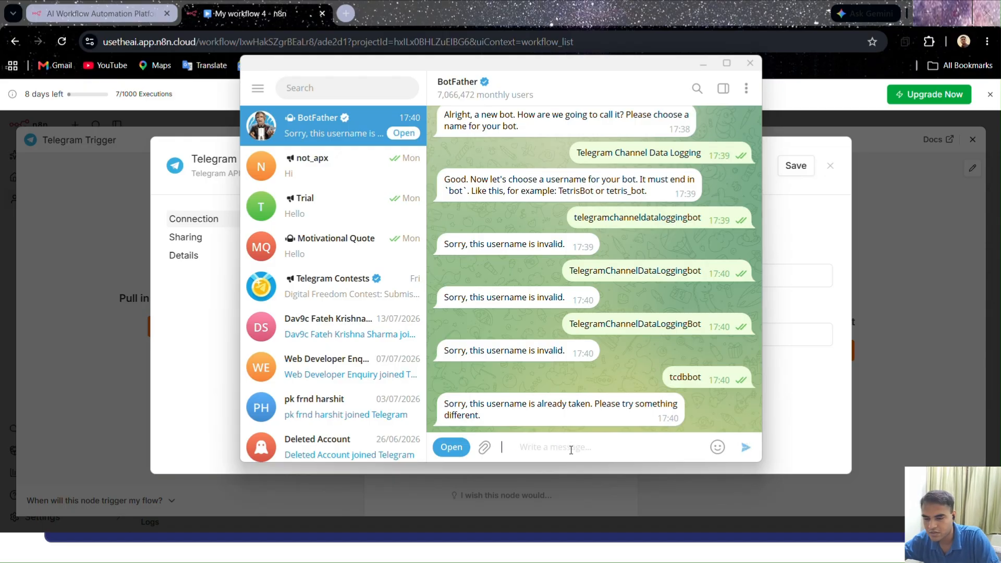
type("us")
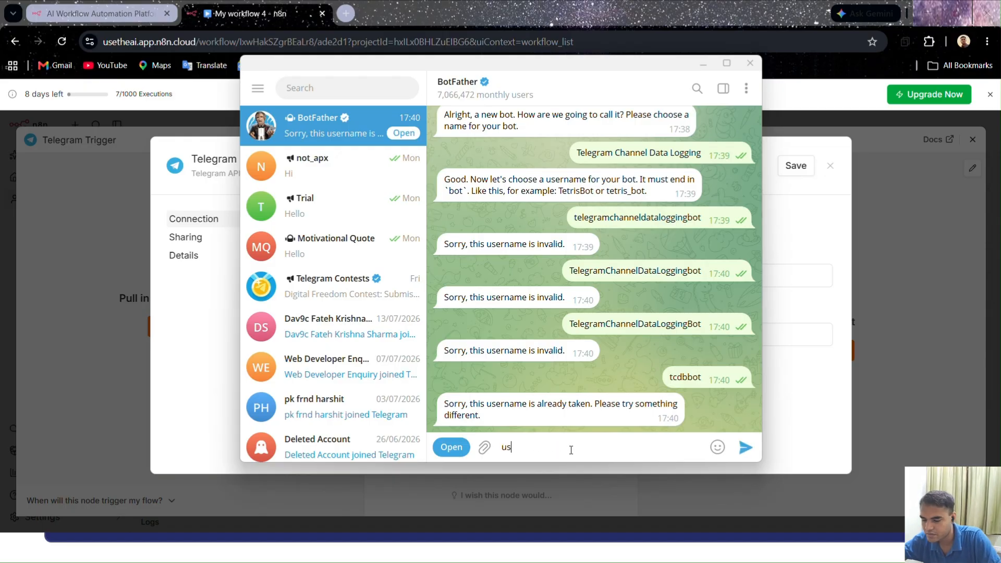
type("etheai")
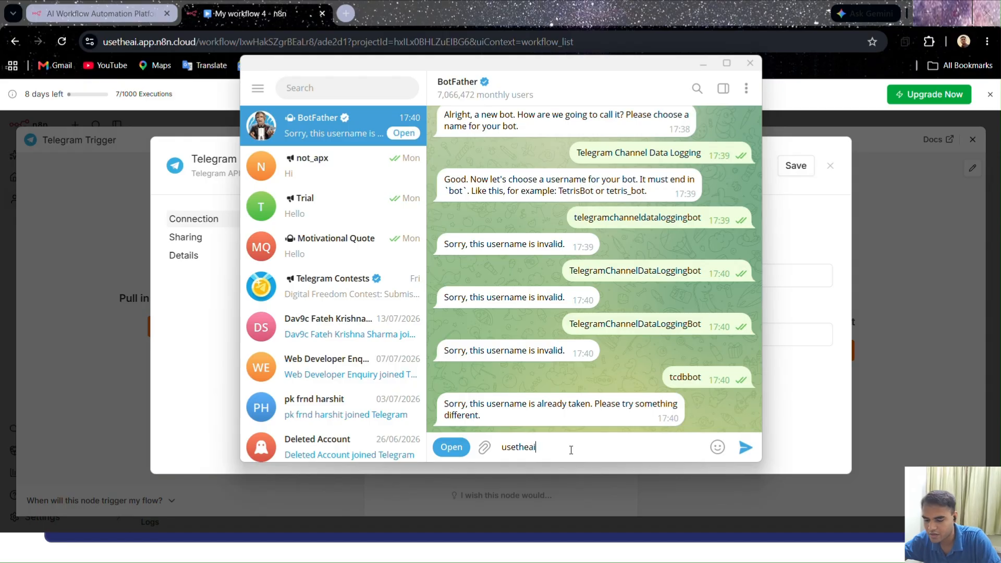
type("bot")
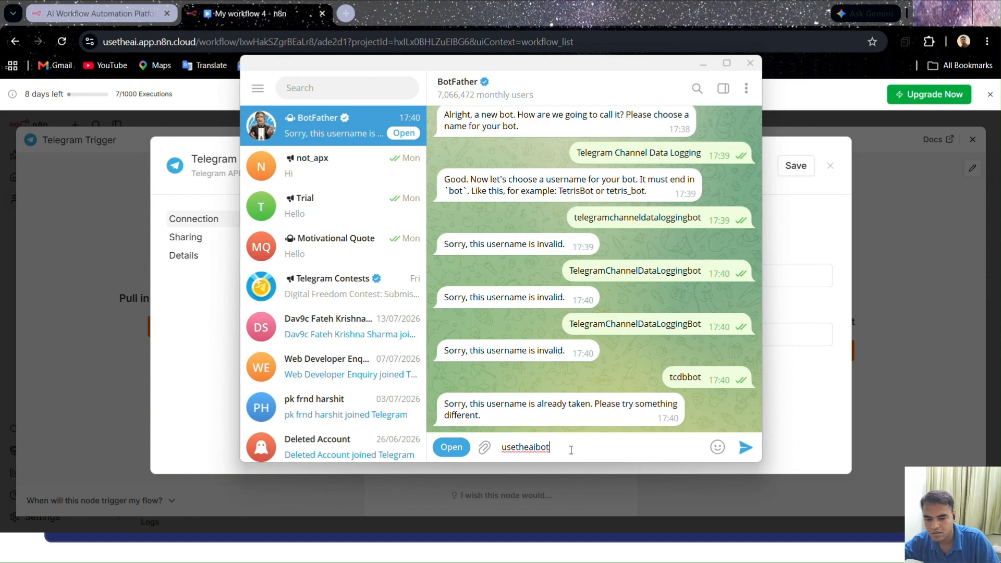
key("Return")
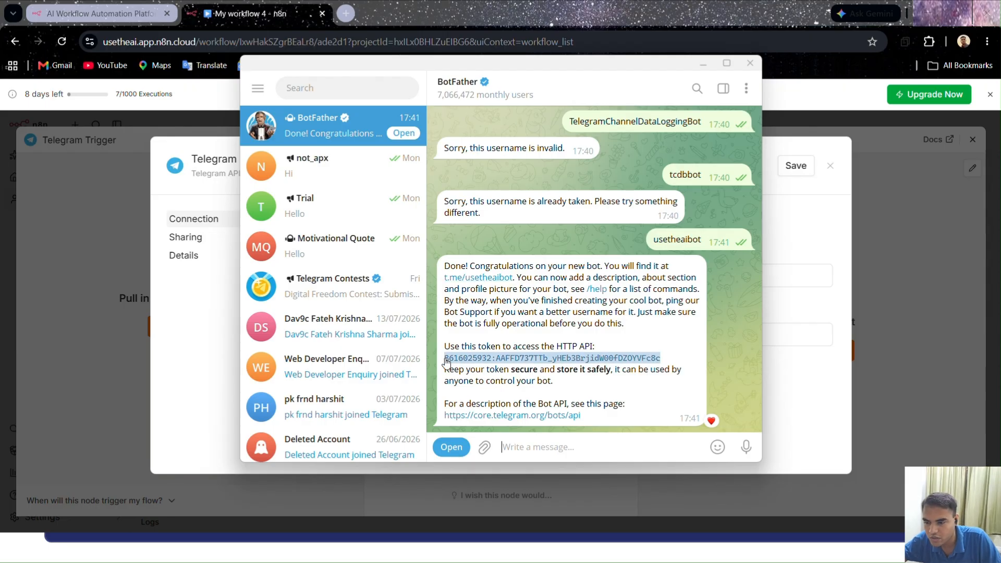
Copy the new bot's HTTP API token from BotFather and paste it into the Access Token field of the Telegram account 2 credential in n8n
double_click(448, 360)
left_click(464, 359)
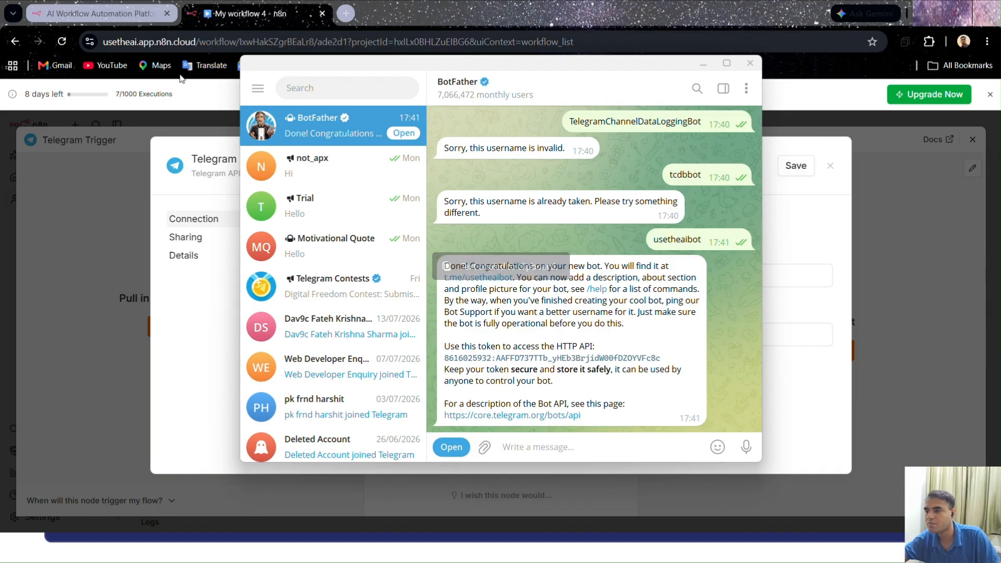
left_click(145, 99)
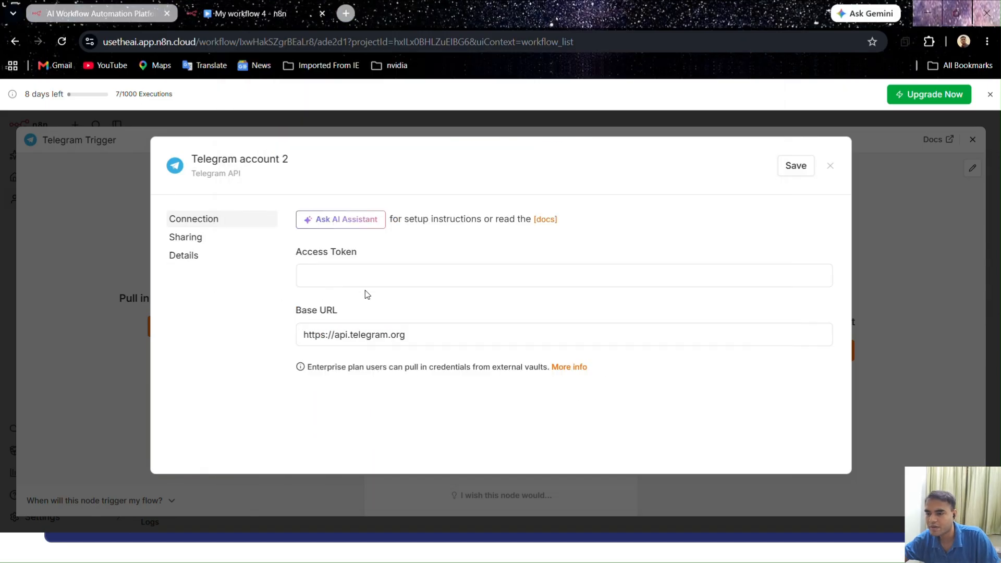
left_click(366, 274)
key("ctrl+v")
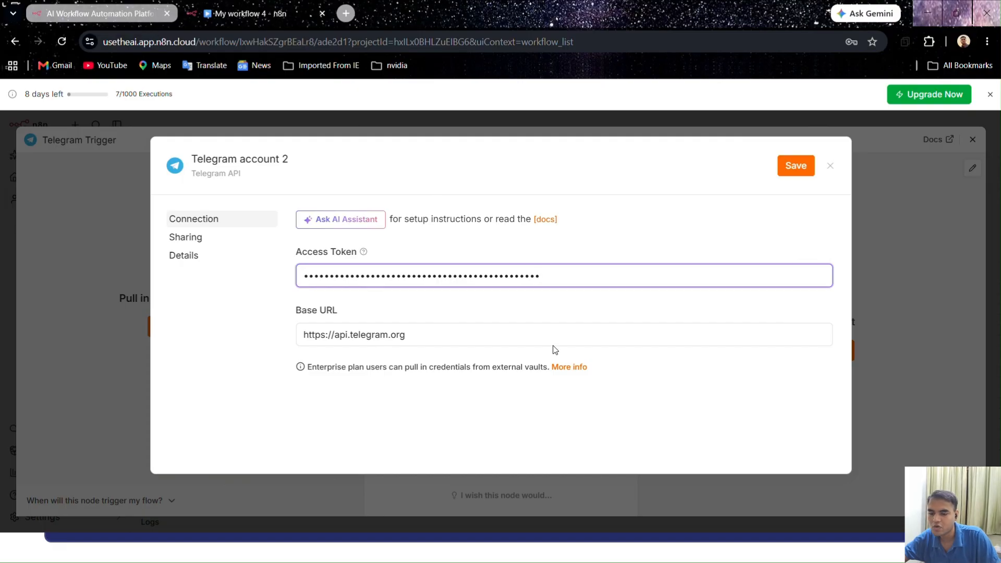
Switch to Telegram, open the new bot's chat from its link in the BotFather message and start the bot
key("alt+Tab")
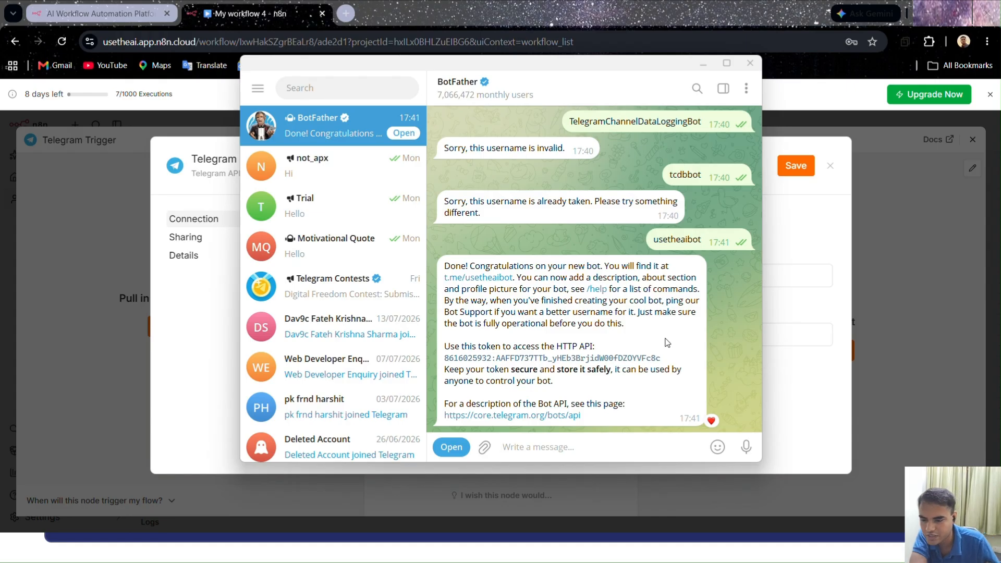
left_click(471, 278)
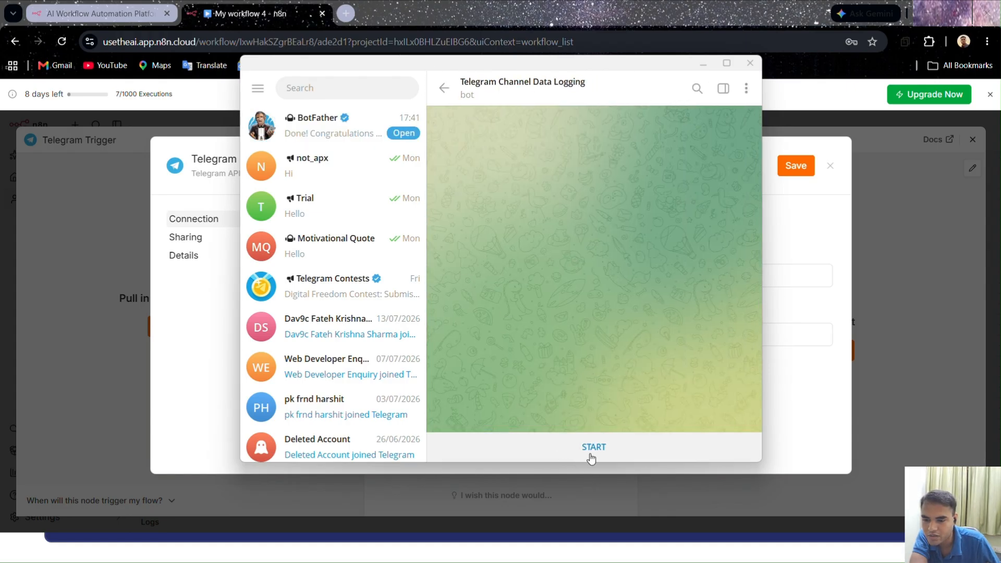
left_click(592, 448)
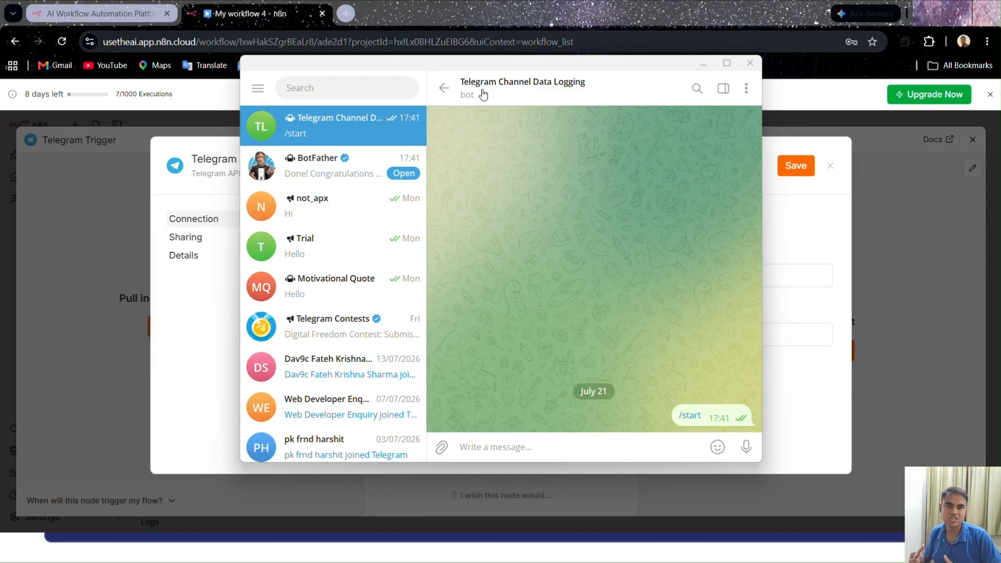
Open the Trial channel's info, search for "usetheaibot" and add the bot as a new member
left_click(334, 253)
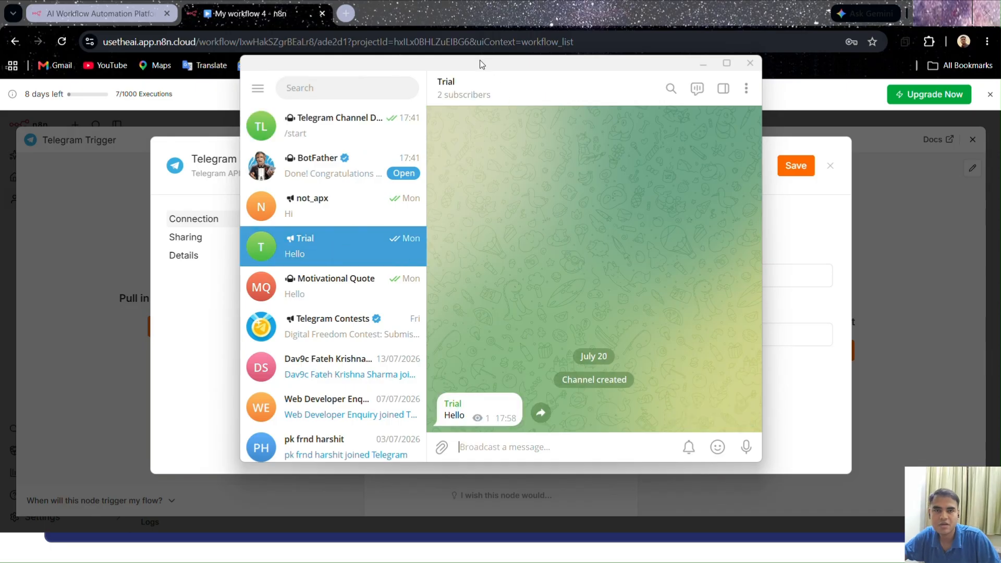
left_click(464, 87)
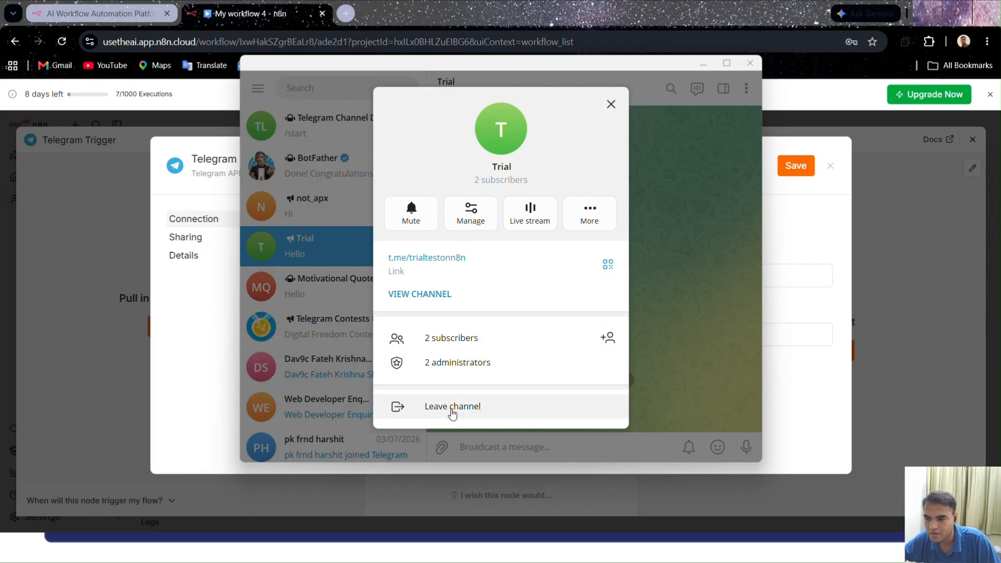
left_click(608, 338)
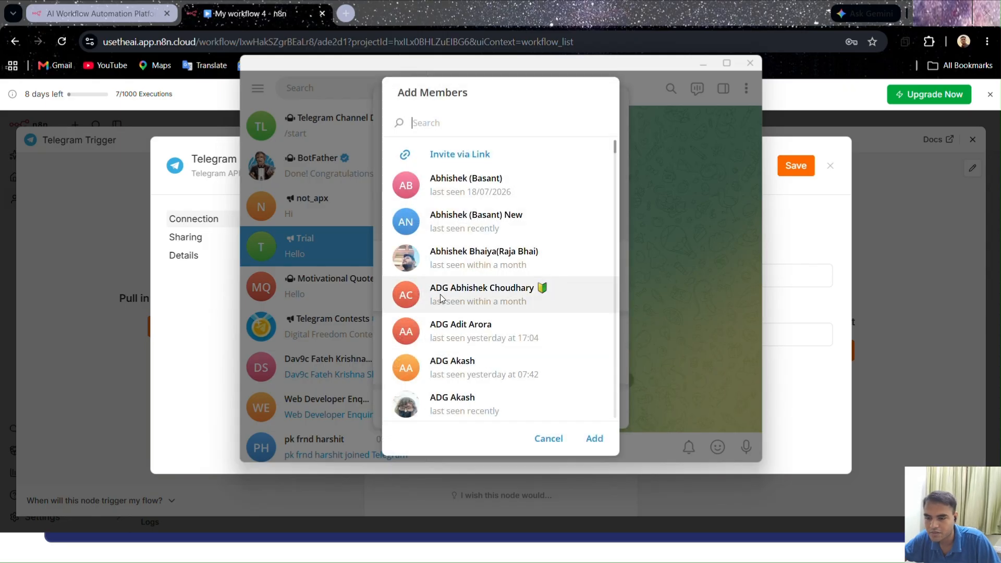
left_click(478, 124)
type("usetheai")
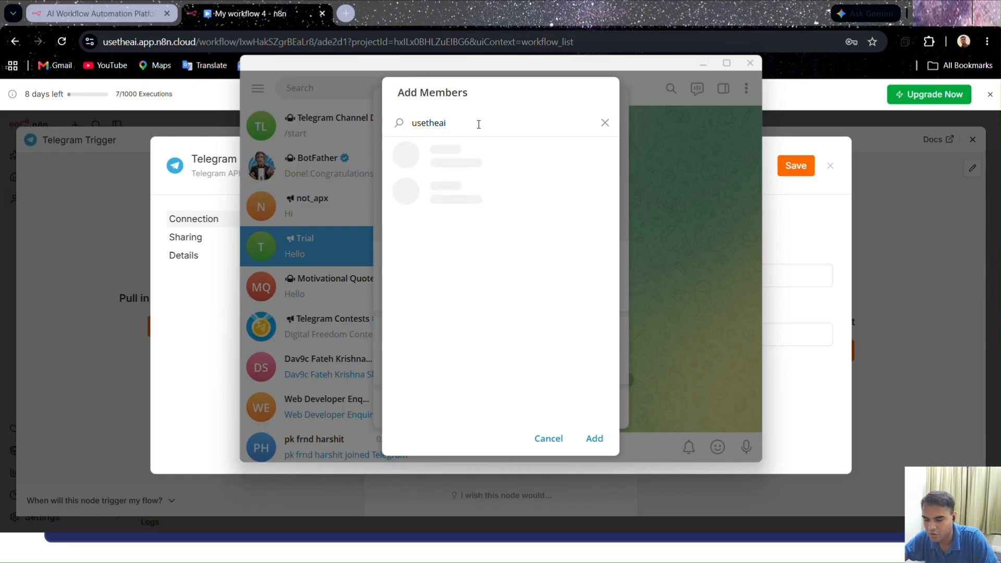
type("bot")
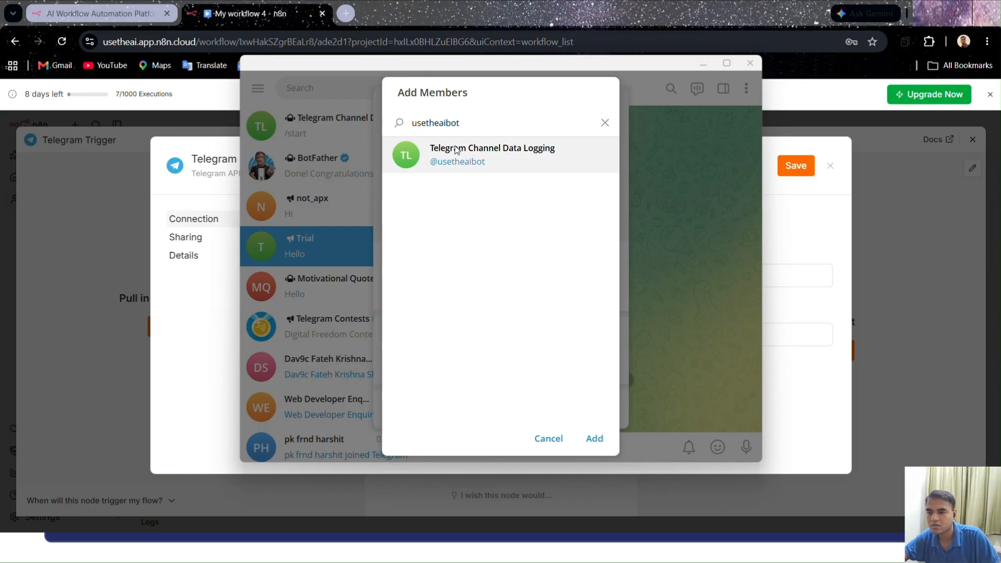
left_click(455, 150)
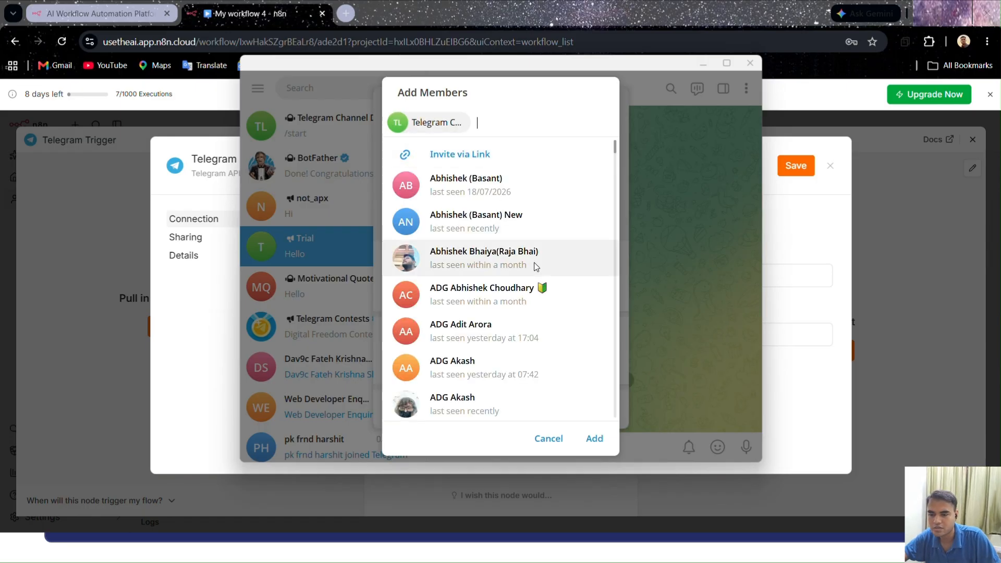
left_click(594, 439)
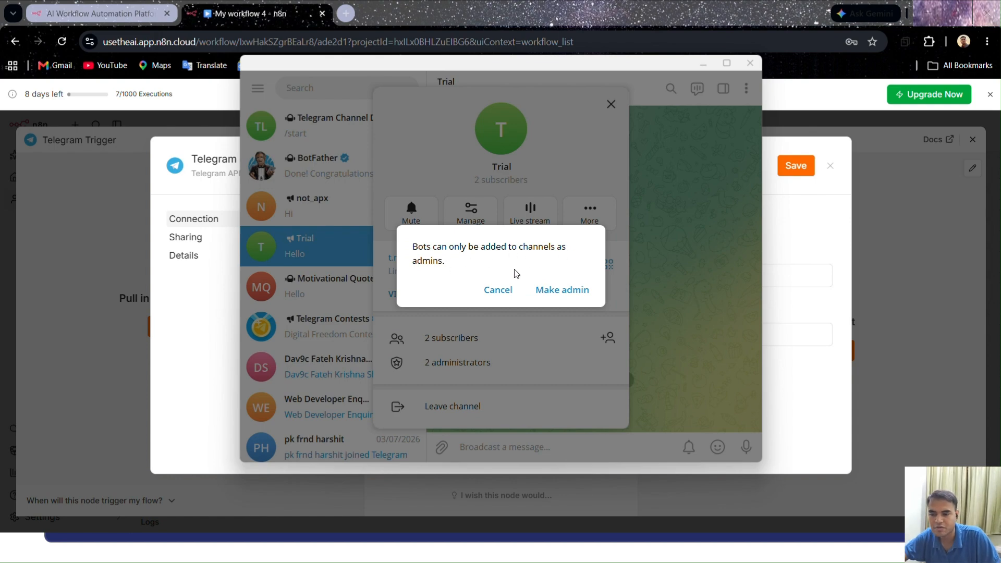
Make the bot an administrator of the Trial channel with the Add new admins right enabled, and close the channel info
left_click(561, 289)
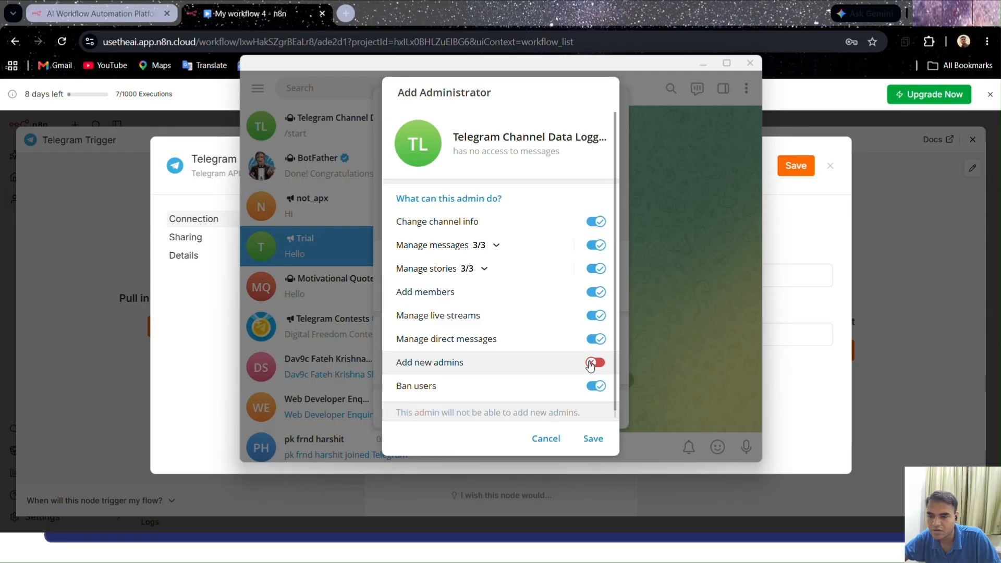
left_click(594, 363)
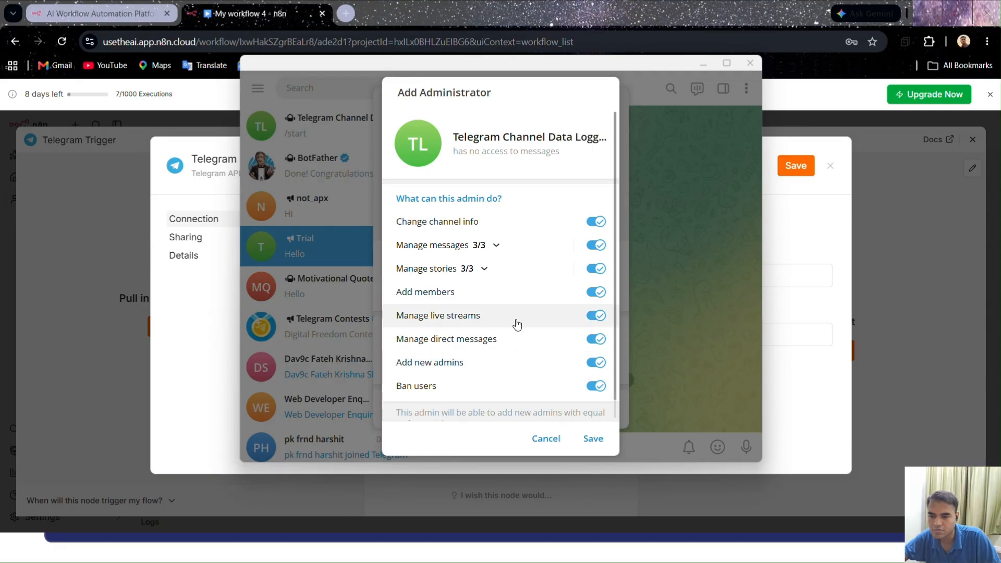
left_click(591, 439)
left_click(608, 105)
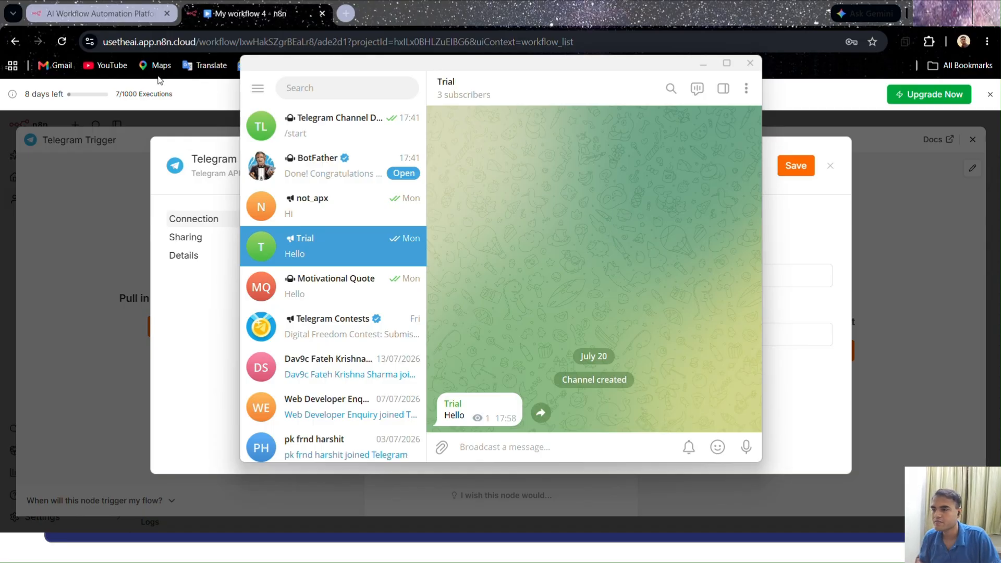
Switch back to n8n, save the Telegram account 2 credential and decline the browser's offer to save the password
left_click(106, 13)
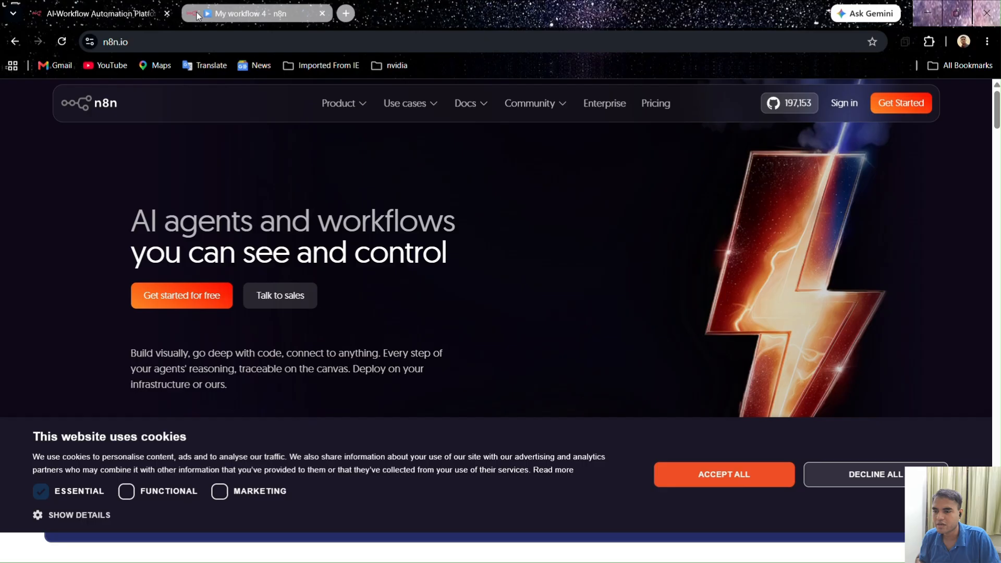
left_click(247, 14)
left_click(666, 242)
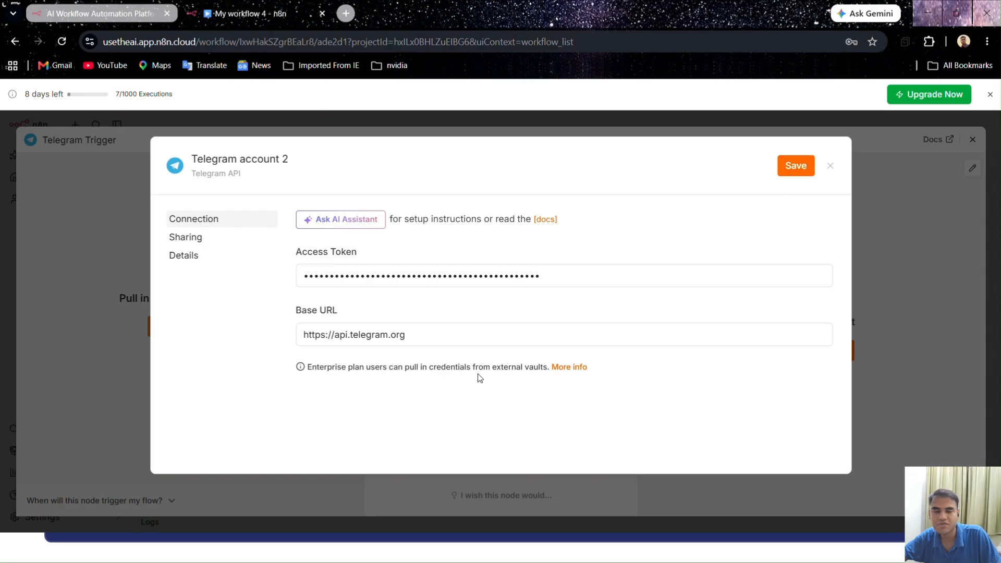
left_click(788, 162)
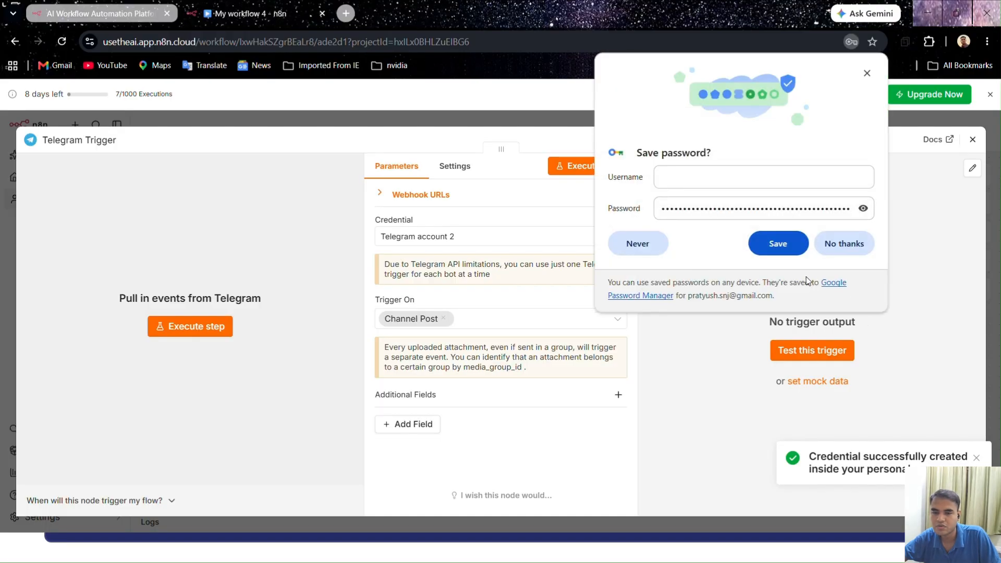
left_click(844, 244)
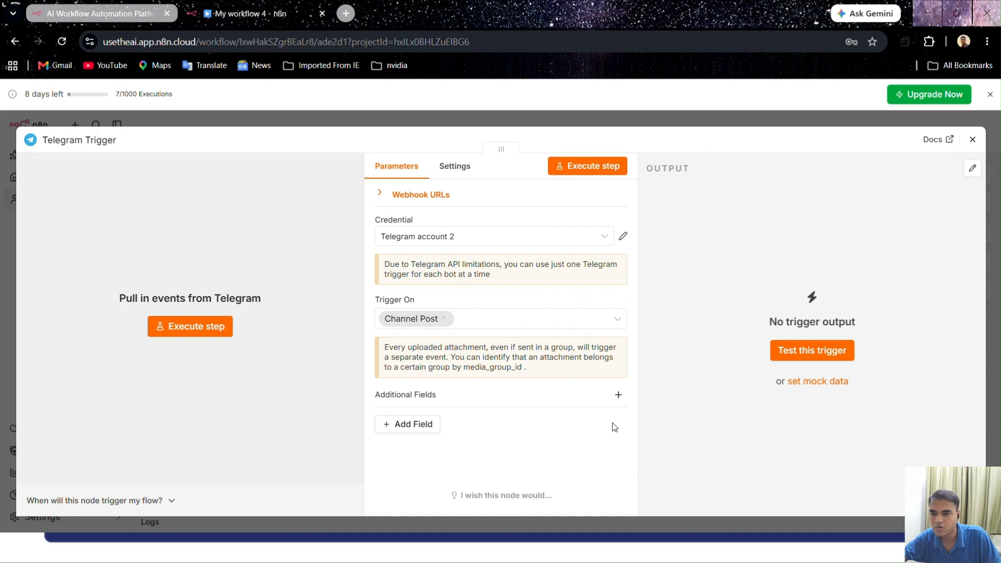
Execute the Telegram Trigger step and post "Hello how are you doing" in the Trial channel as the test event
left_click(599, 172)
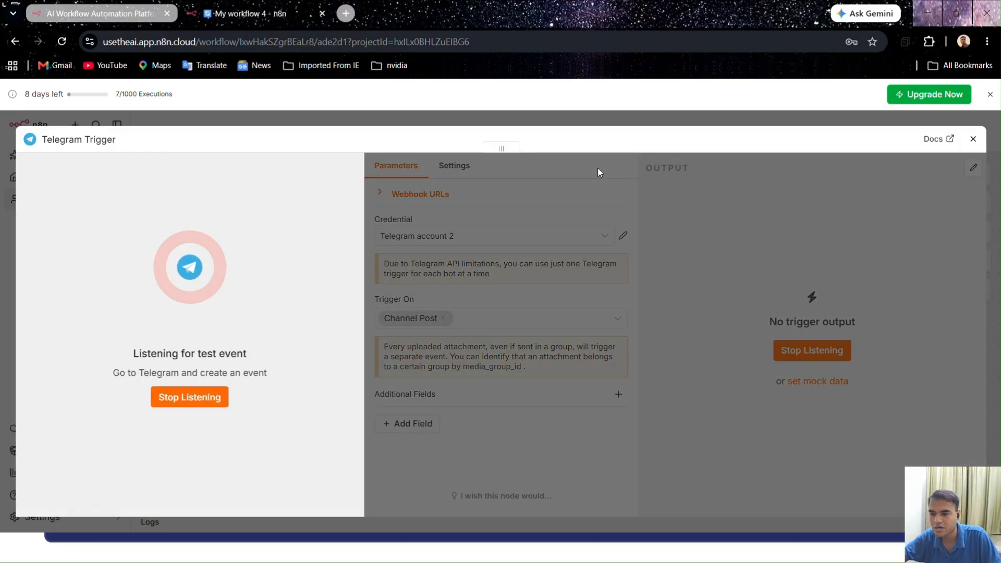
key("alt+Tab")
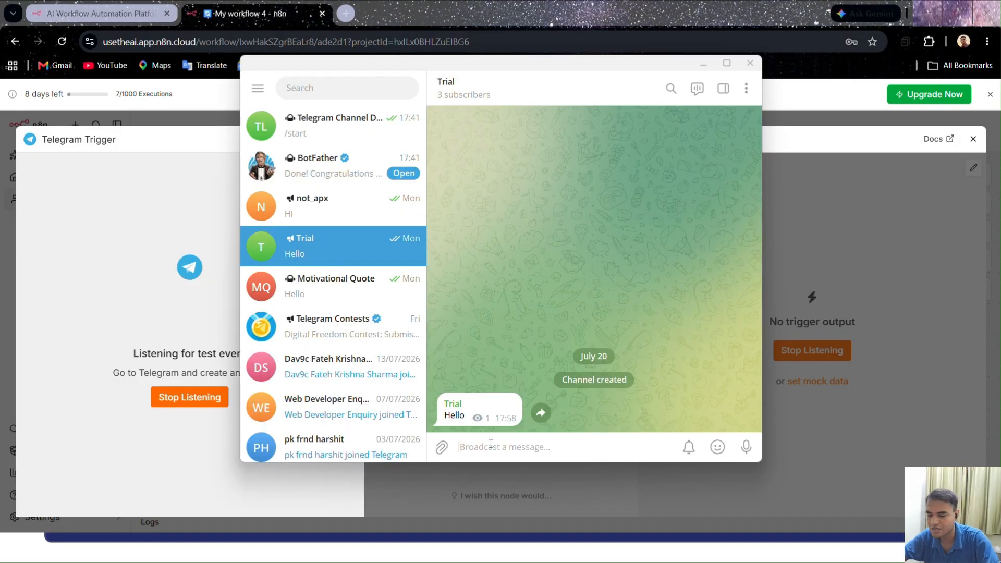
type("H")
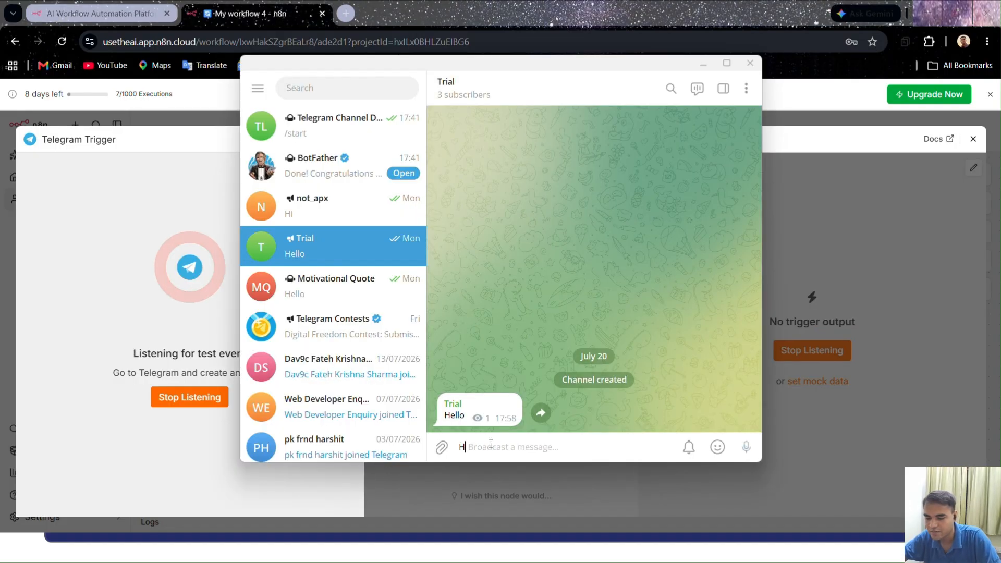
type("ello")
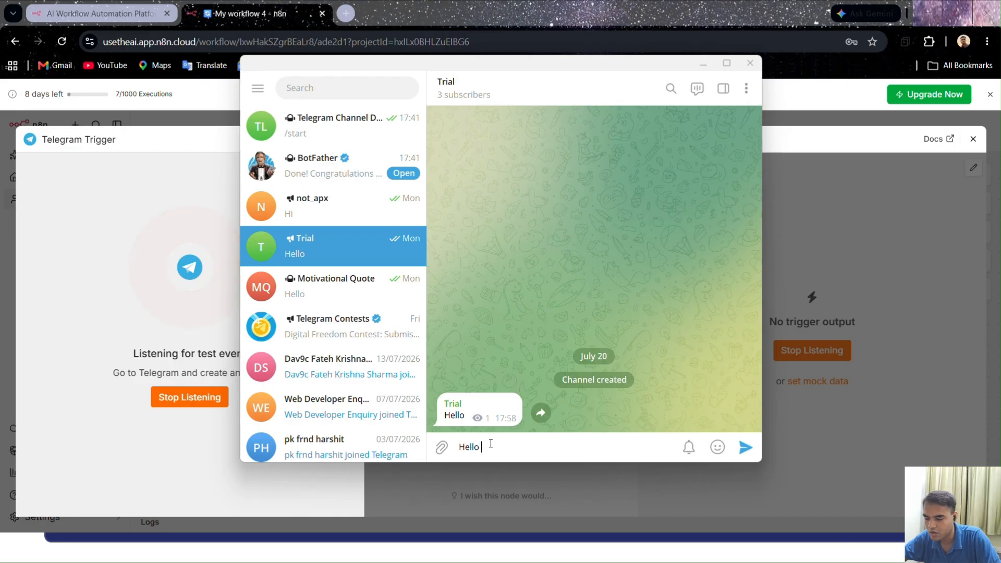
type(" how are ")
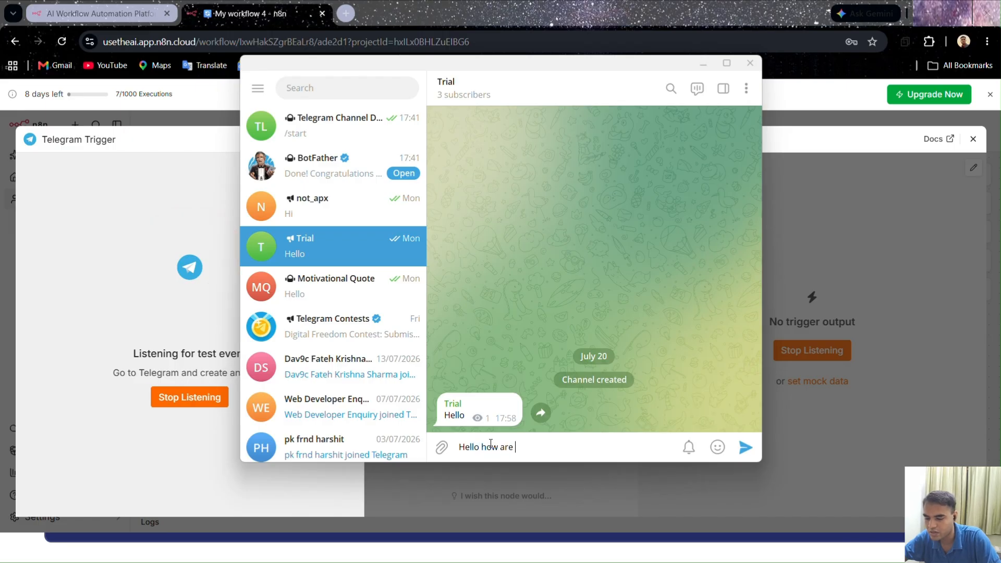
type("you doing")
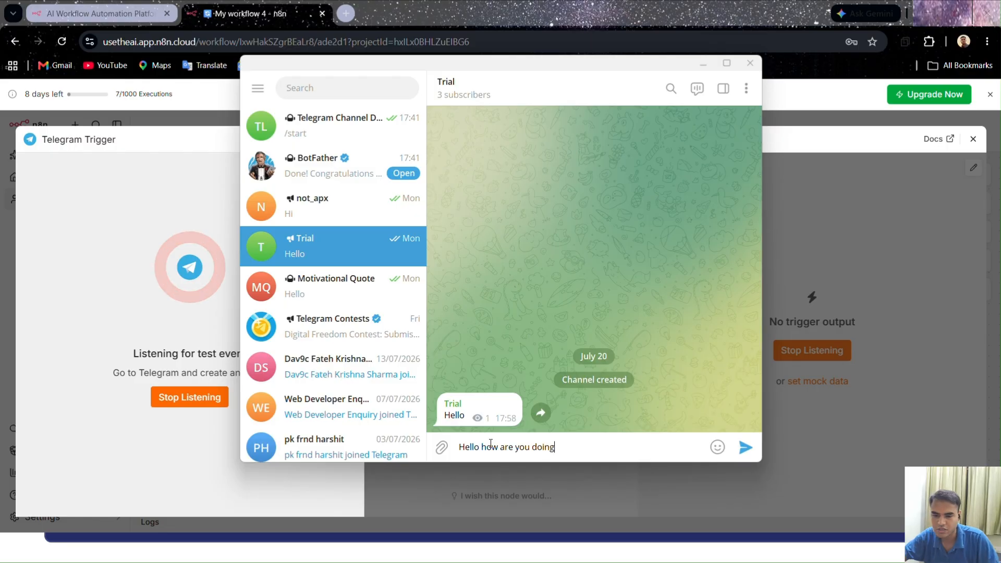
left_click(741, 454)
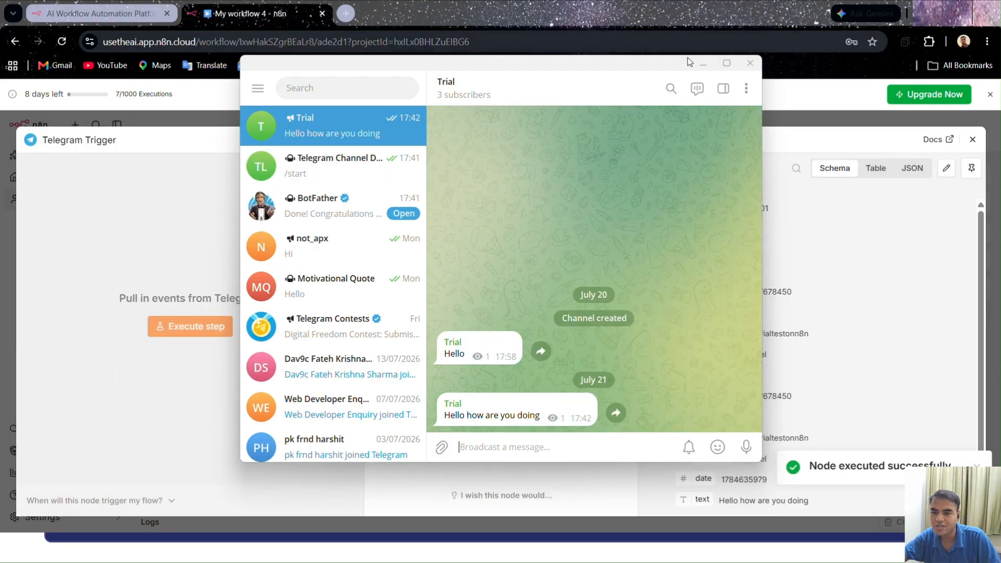
Review the Telegram Trigger's output in n8n, pin it for test executions and return to the workflow canvas
left_click(702, 63)
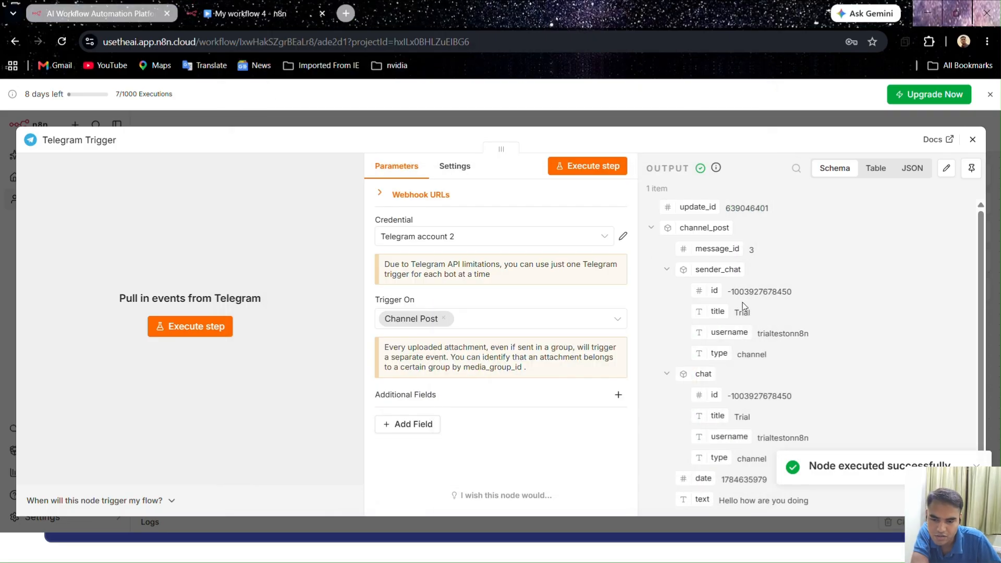
scroll(743, 306, "down", 1)
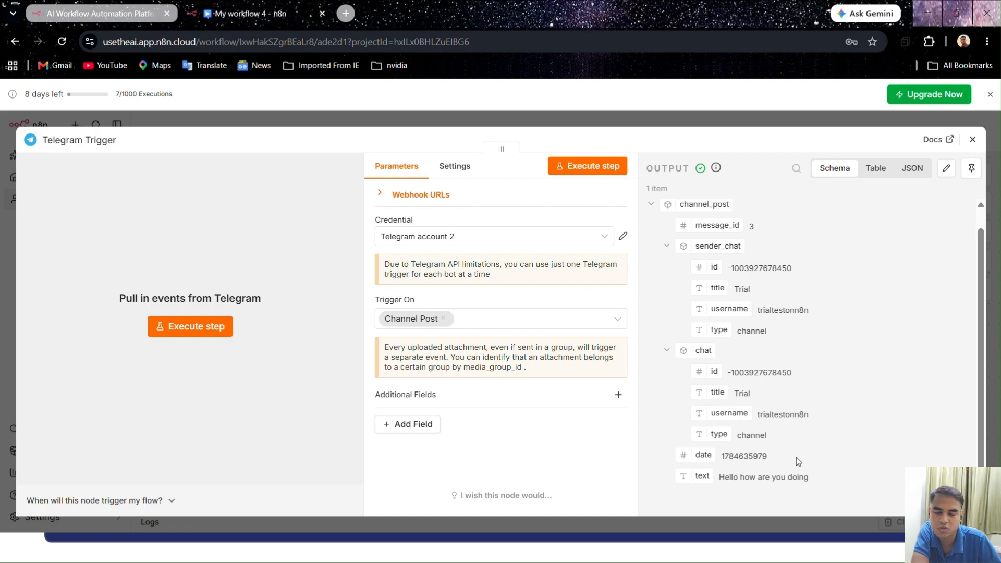
scroll(796, 458, "up", 1)
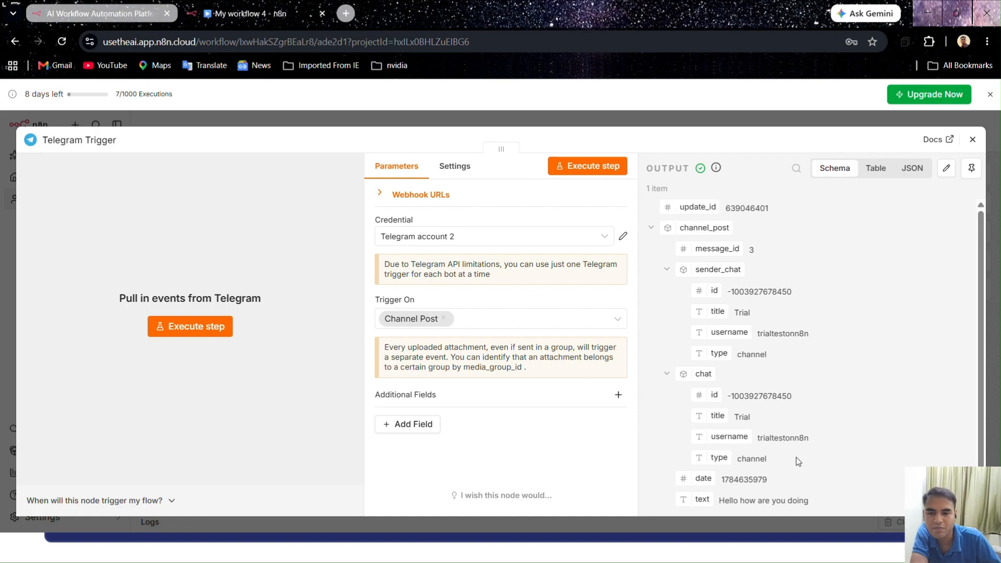
scroll(797, 458, "down", 1)
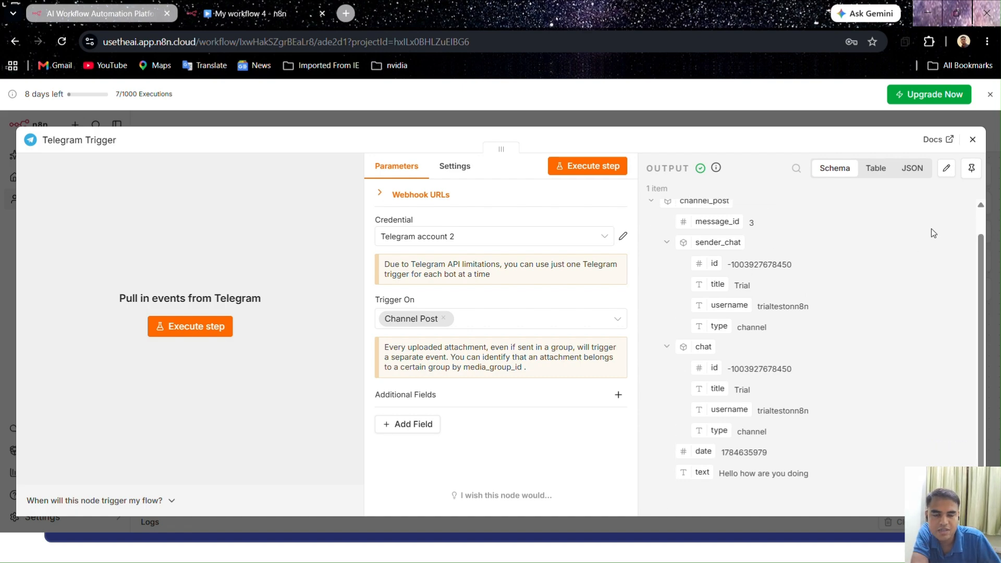
left_click(974, 175)
scroll(889, 317, "down", 1)
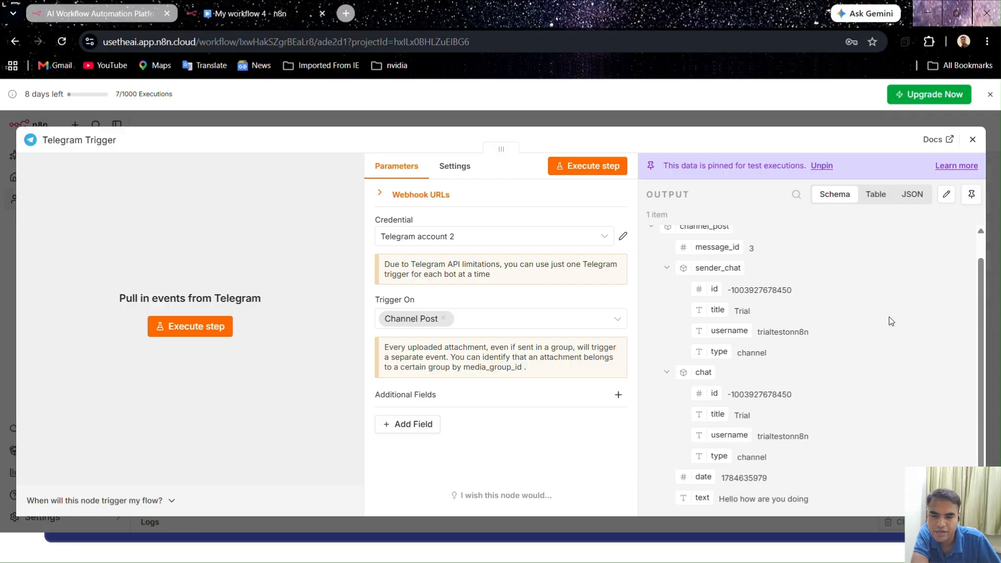
scroll(785, 384, "up", 2)
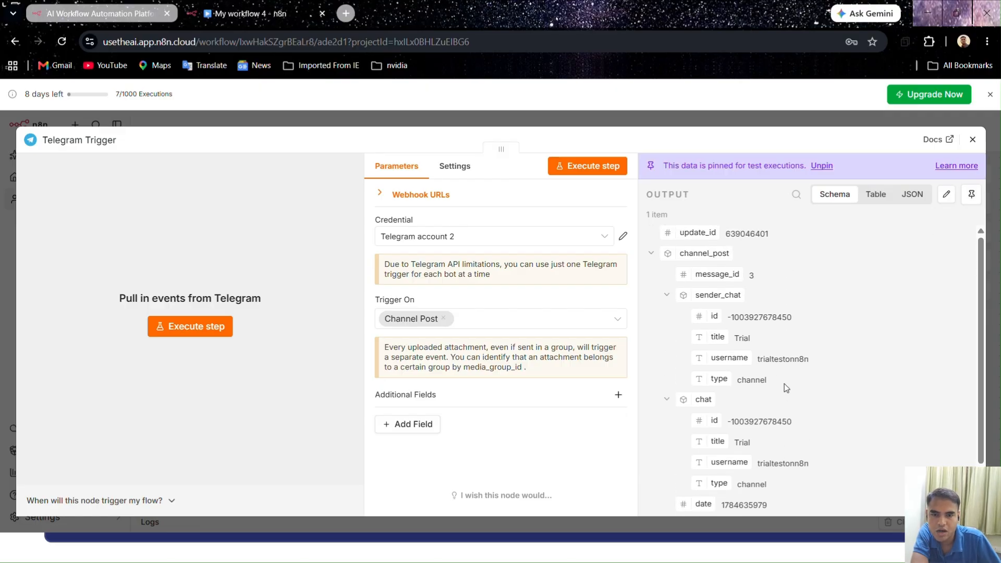
scroll(784, 384, "down", 2)
left_click(973, 139)
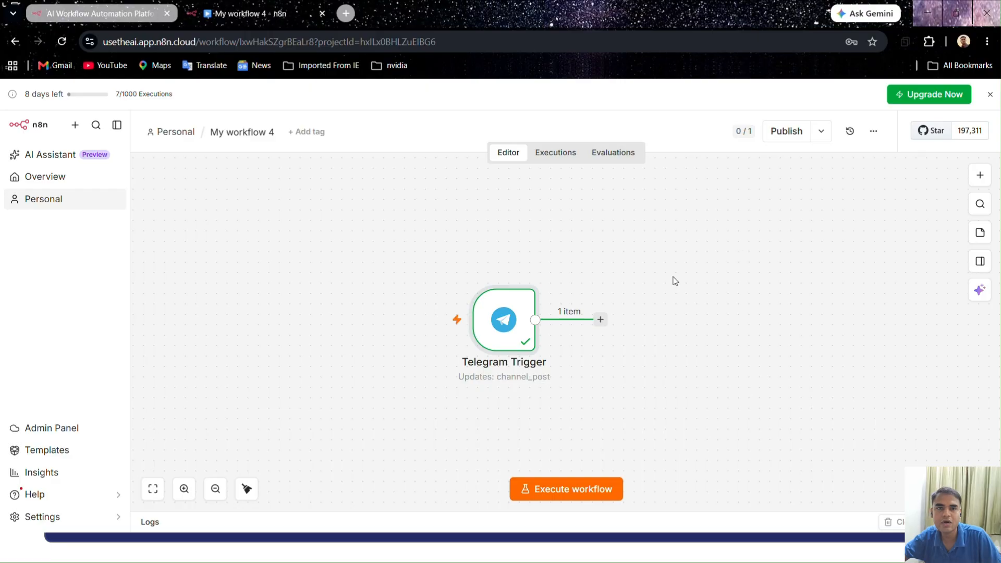
Add an Edit Fields (Set) node after the Telegram Trigger by searching the nodes for "set"
left_click(601, 319)
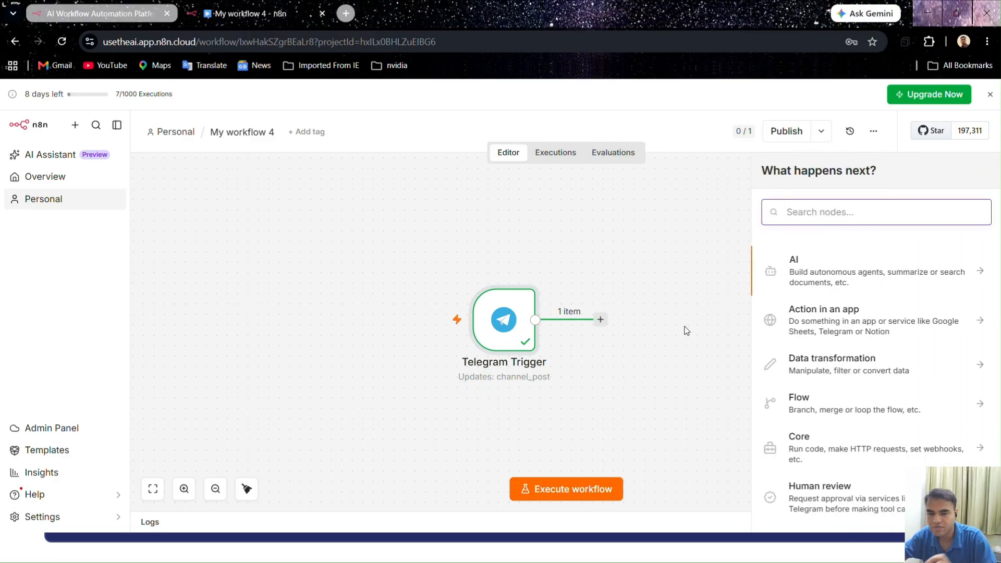
type("set")
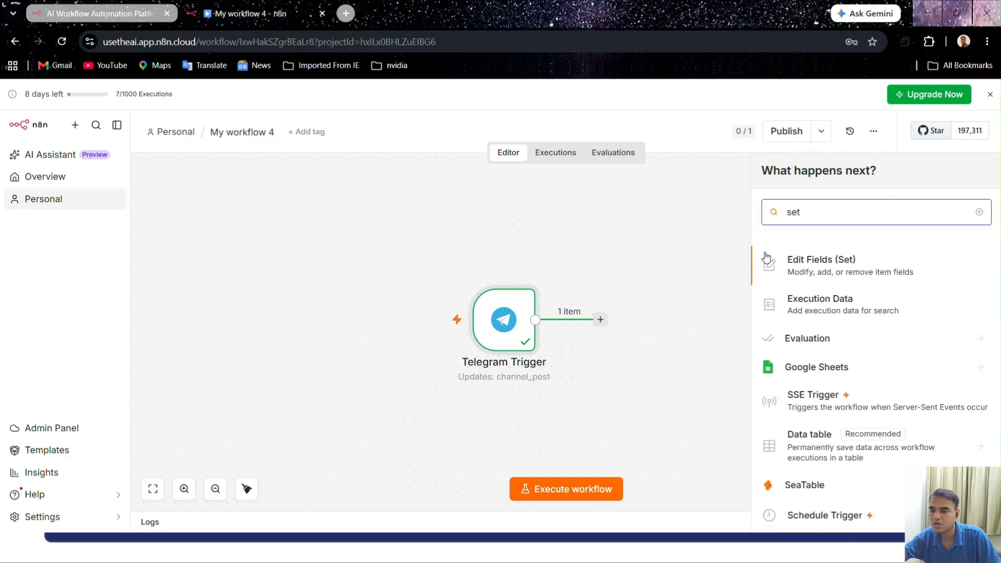
left_click(804, 264)
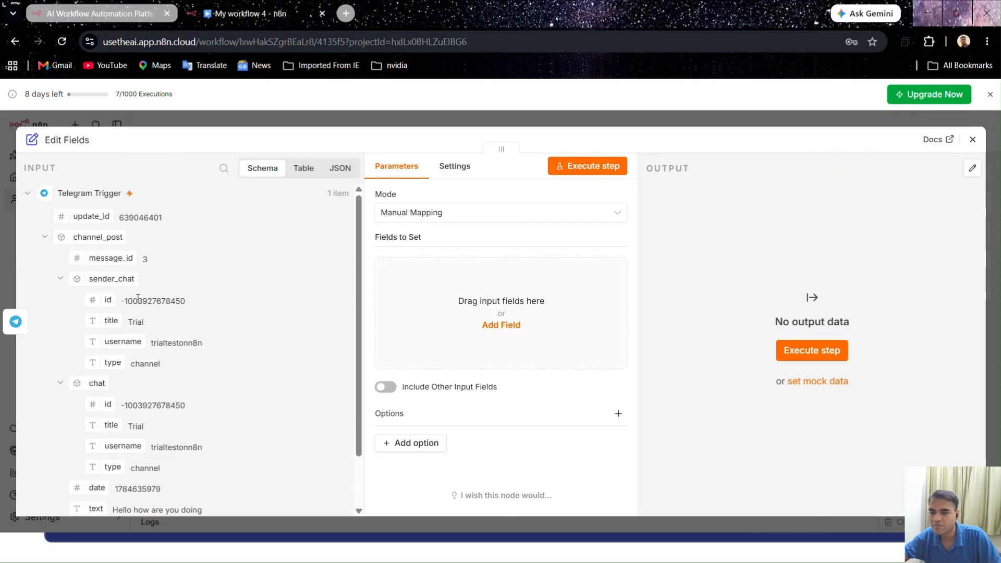
Add a field to the Edit Fields node and name it "ID"
left_click(508, 326)
left_click(404, 271)
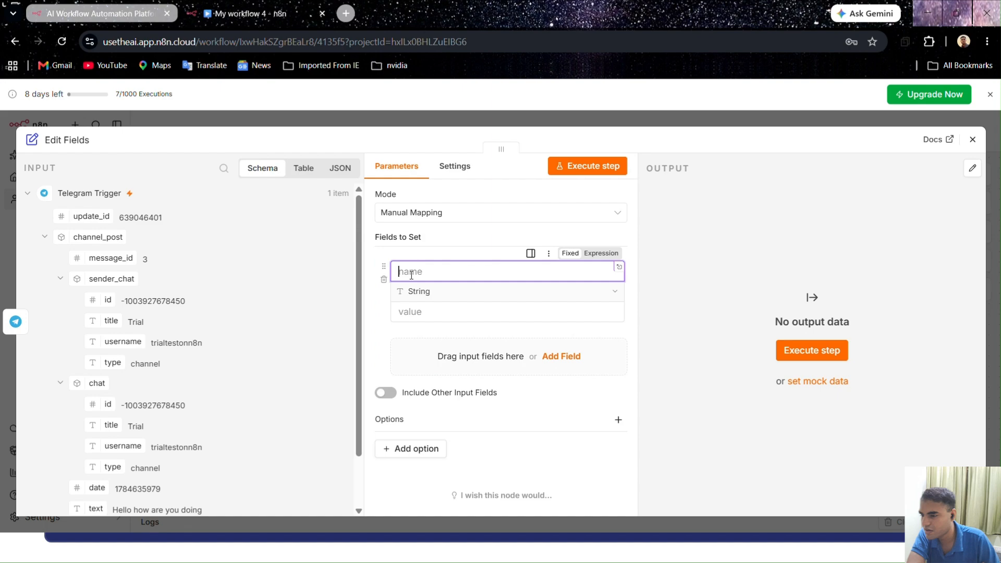
scroll(110, 216, "down", 2)
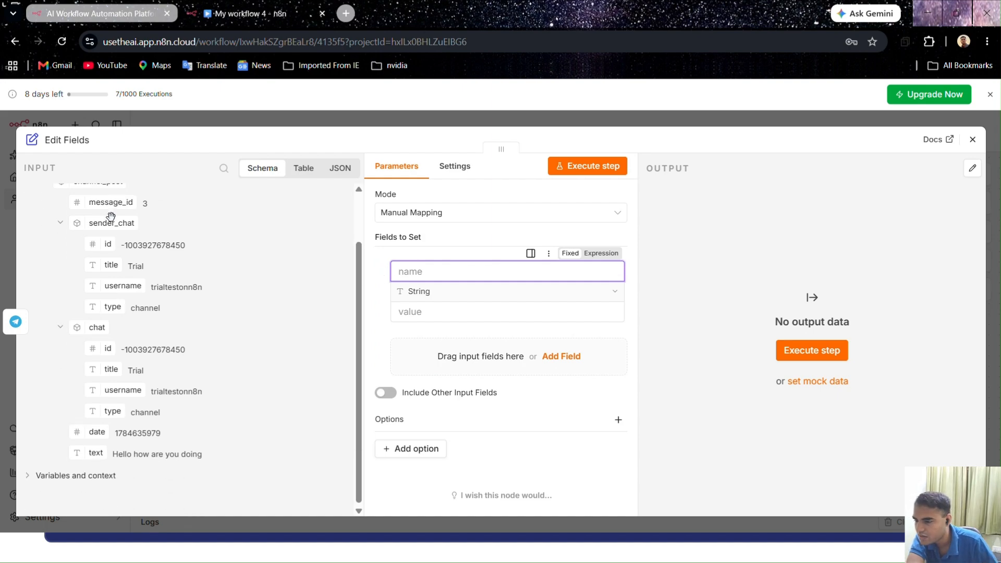
scroll(112, 357, "up", 2)
scroll(112, 358, "down", 2)
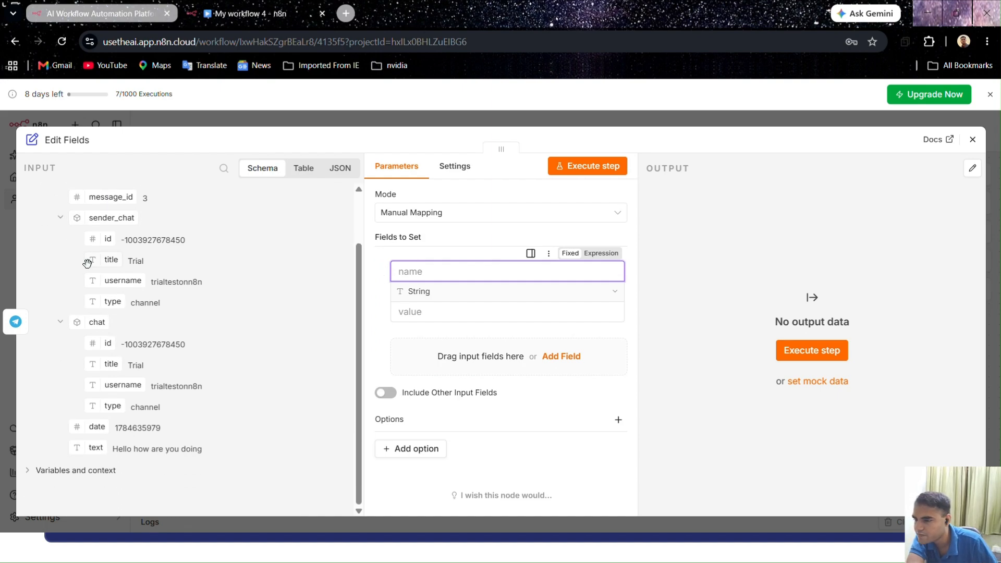
scroll(90, 259, "up", 2)
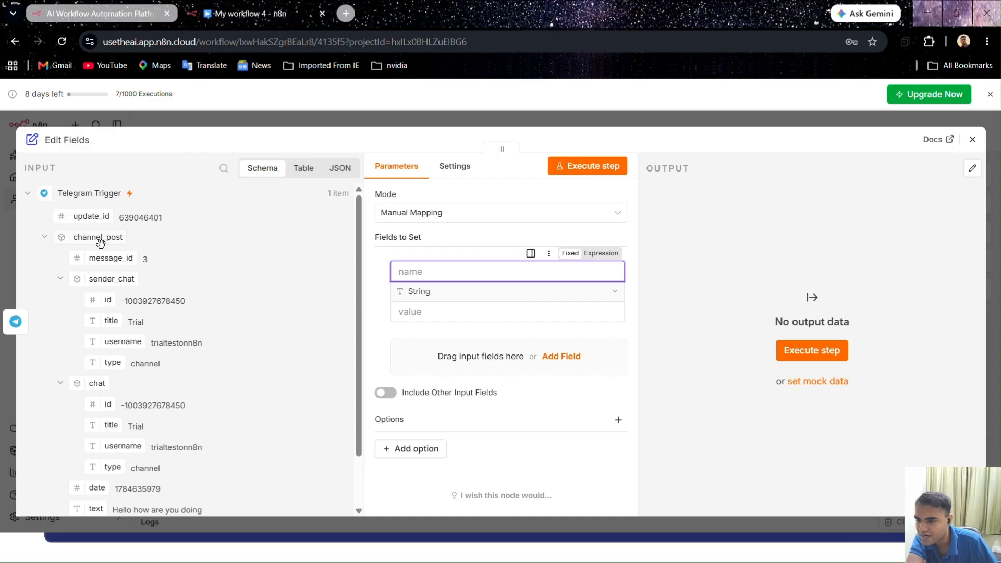
left_click(104, 259)
mouse_move(104, 259)
left_mouse_down()
mouse_move(156, 260)
mouse_move(116, 262)
left_mouse_up()
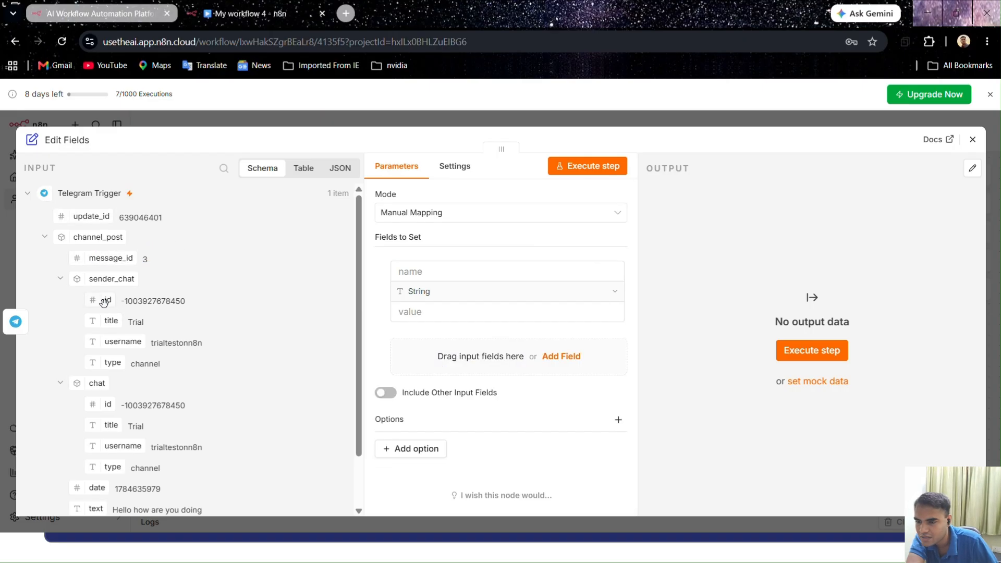
left_click_drag(108, 301, 401, 281)
left_click_drag(524, 271, 391, 271)
key("BackSpace")
type("ID")
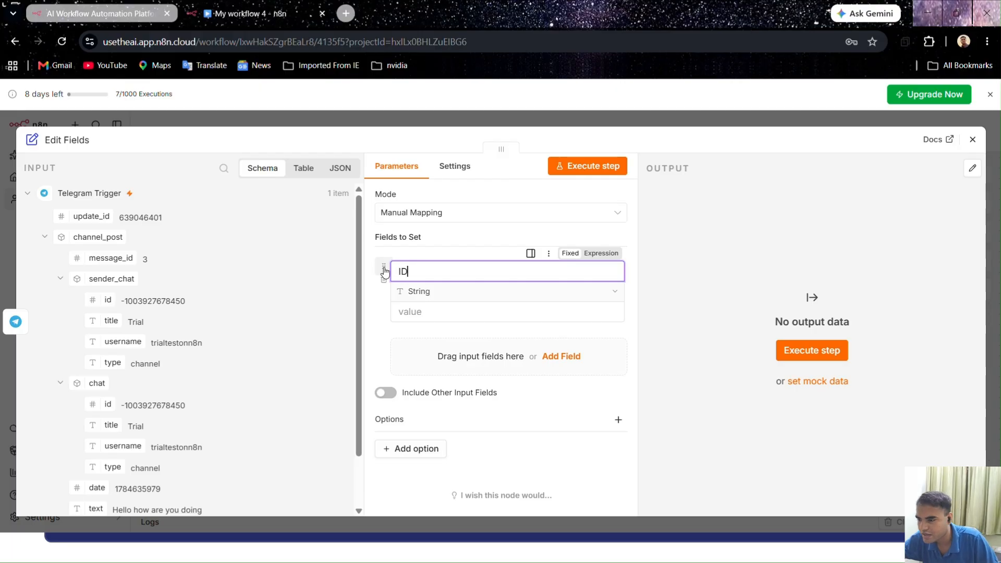
Map the ID field's value to the id under sender_chat from the Telegram Trigger data
left_click(404, 311)
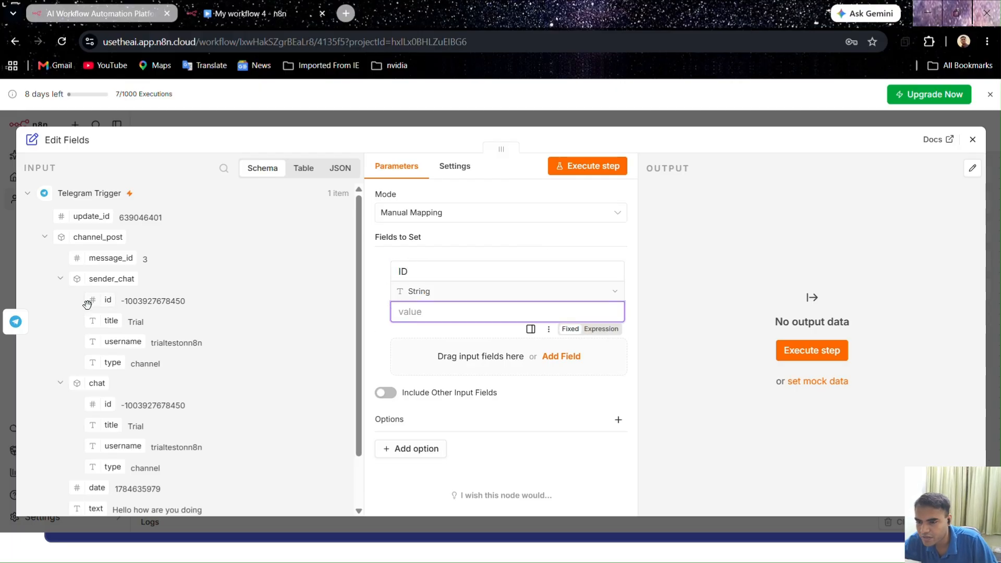
left_click_drag(106, 301, 402, 322)
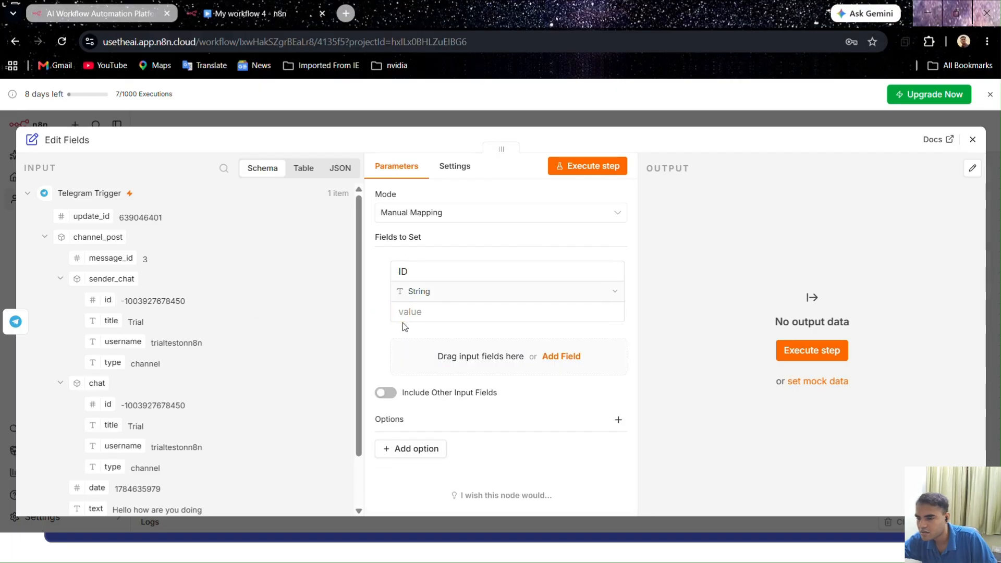
left_click_drag(105, 301, 410, 351)
left_click(368, 341)
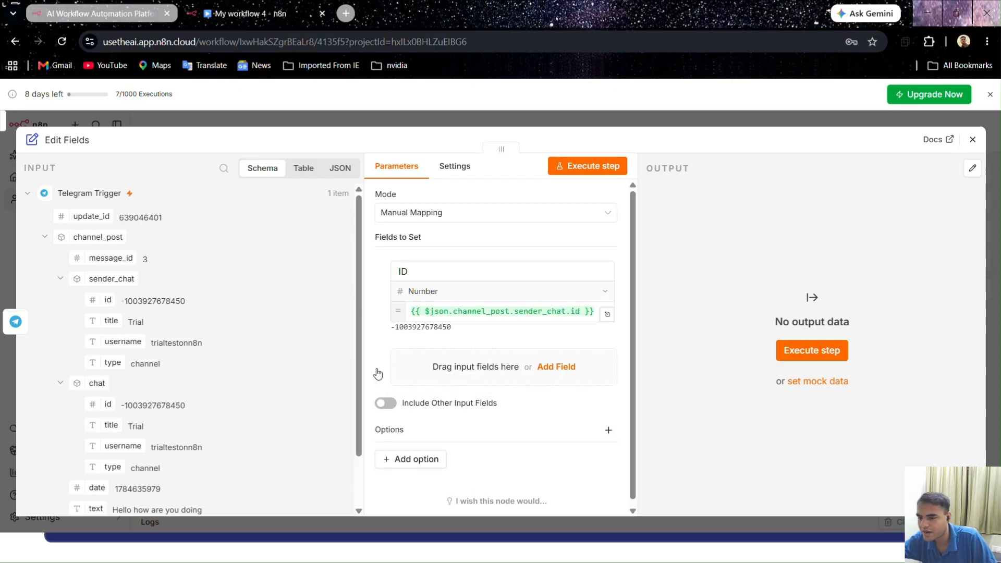
Add a second field named "Post" and map its value to the channel post's text from the Telegram Trigger data
left_click(556, 367)
left_click(420, 360)
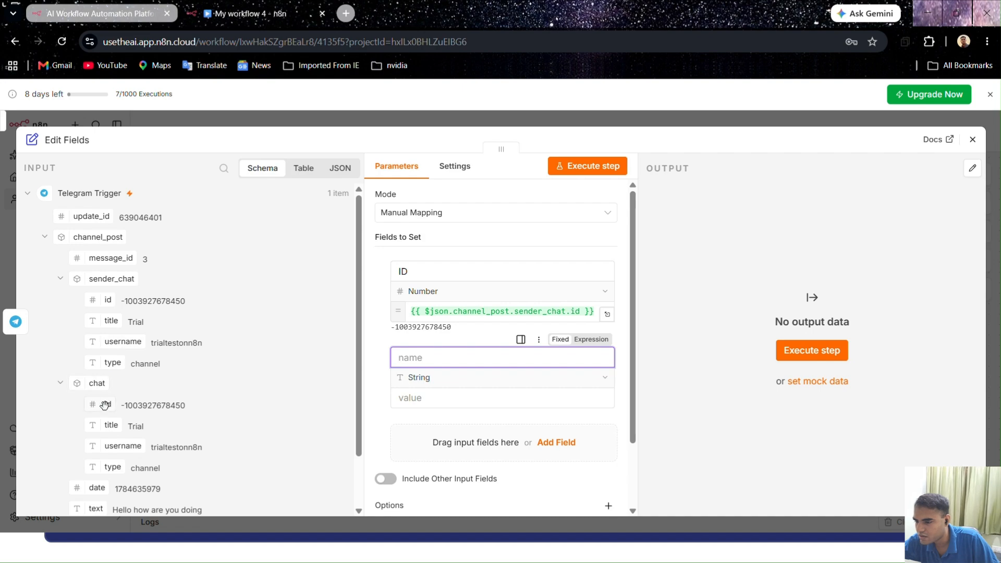
scroll(104, 404, "down", 2)
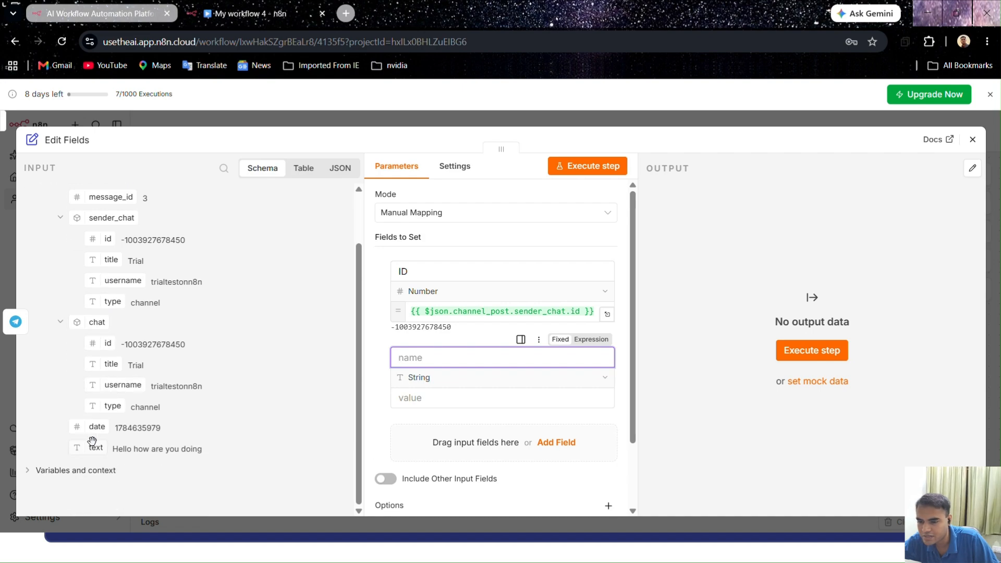
left_click_drag(93, 449, 408, 404)
left_click(414, 359)
type("M")
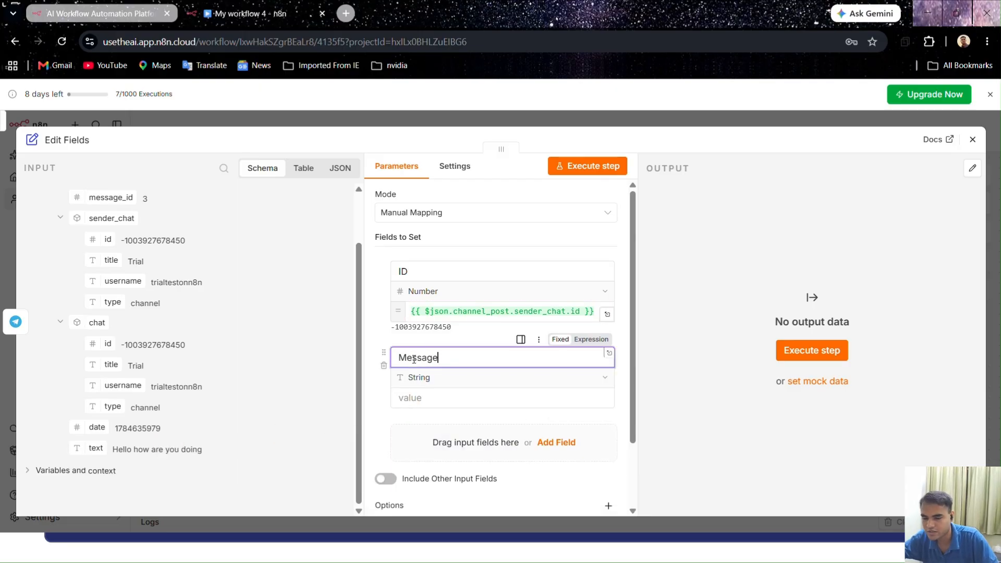
type("essa")
key("BackSpace")
key("BackSpace")
key("BackSpace")
key("BackSpace")
key("BackSpace")
type("Post")
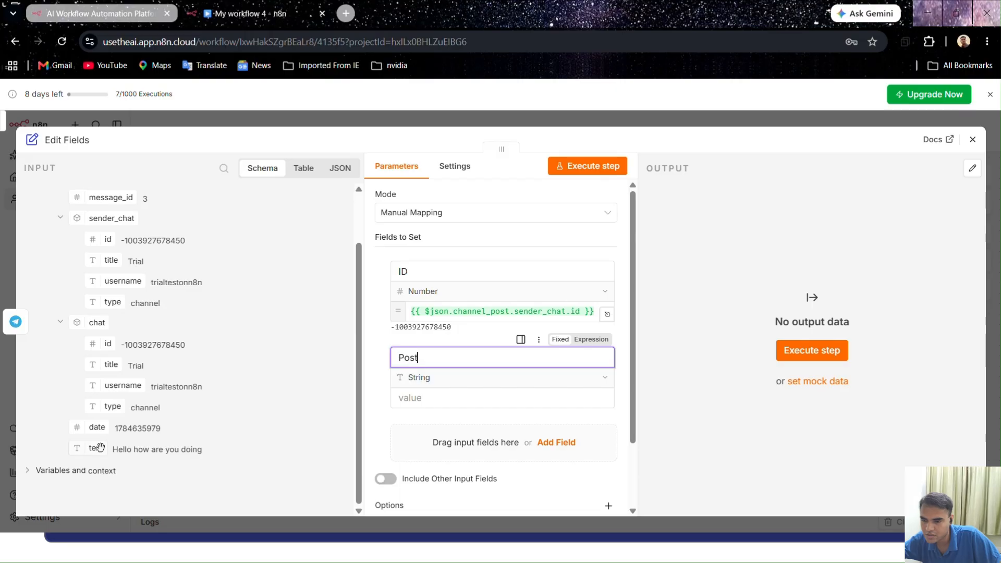
left_click_drag(96, 448, 402, 398)
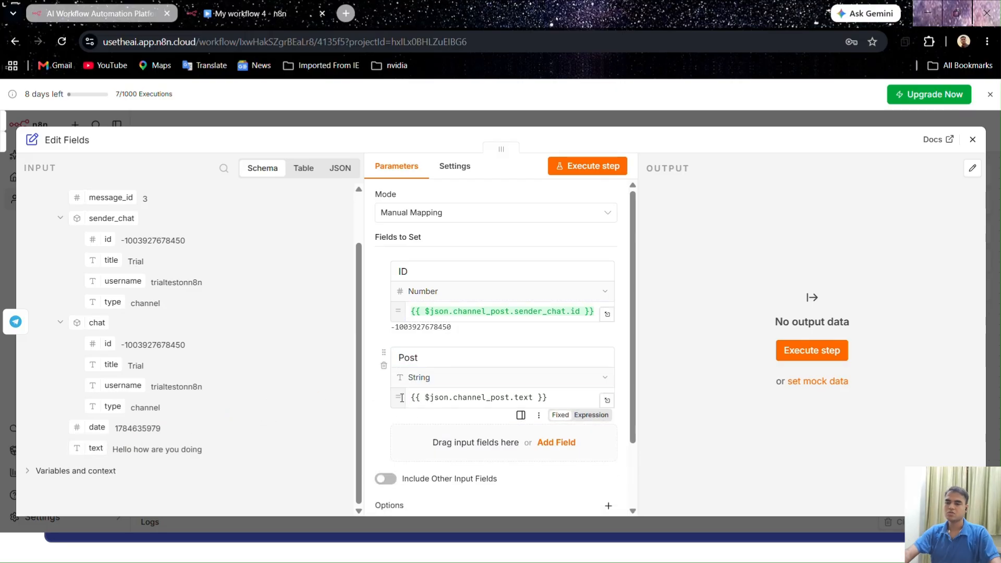
left_click(373, 400)
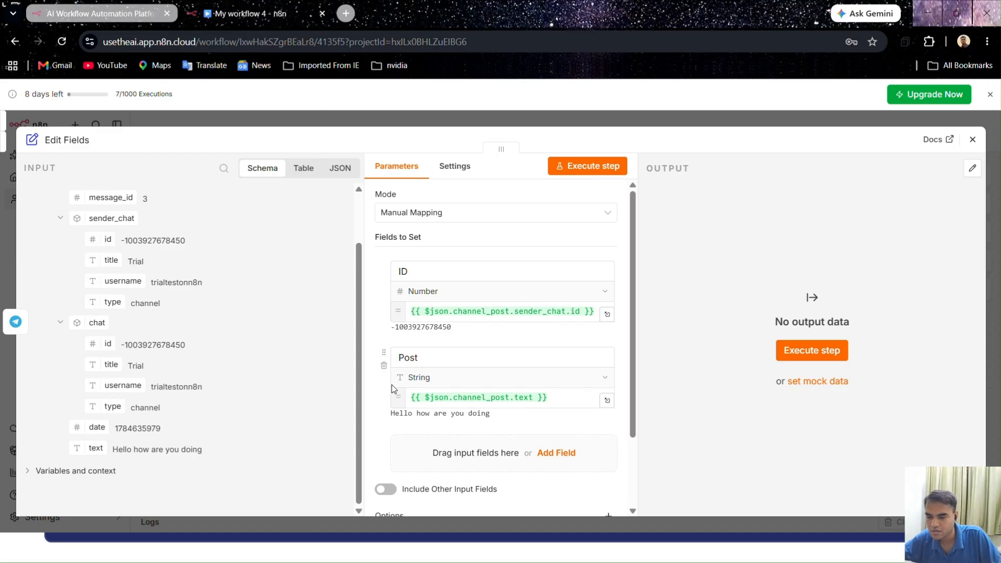
Execute the Edit Fields step, pin its output for test executions and return to the workflow canvas
scroll(396, 417, "down", 3)
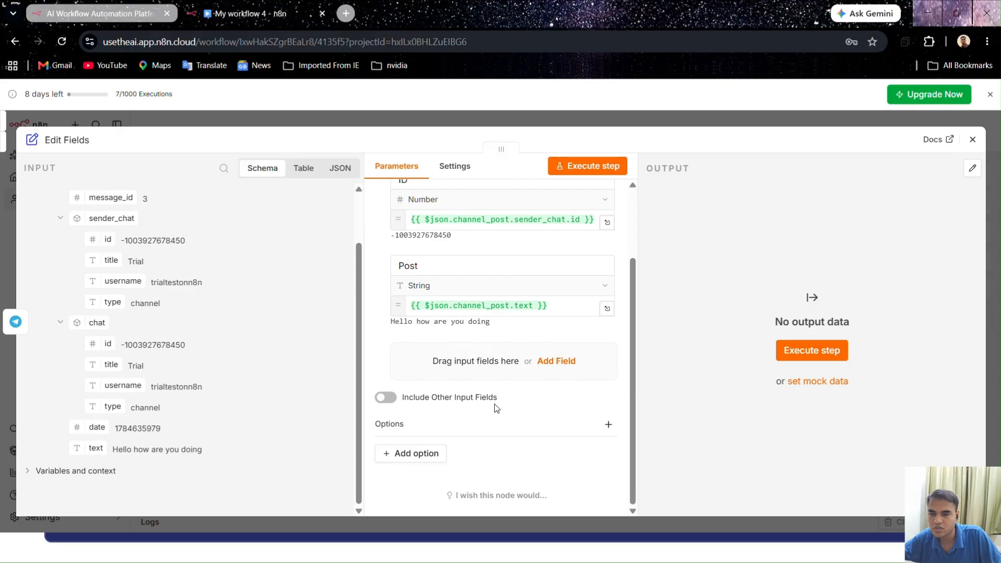
left_click(592, 165)
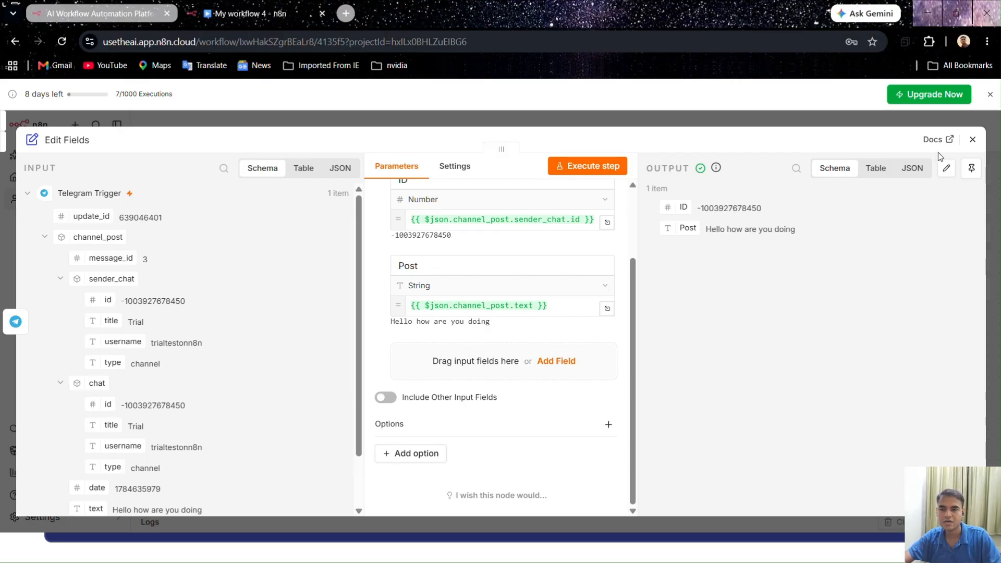
left_click(971, 168)
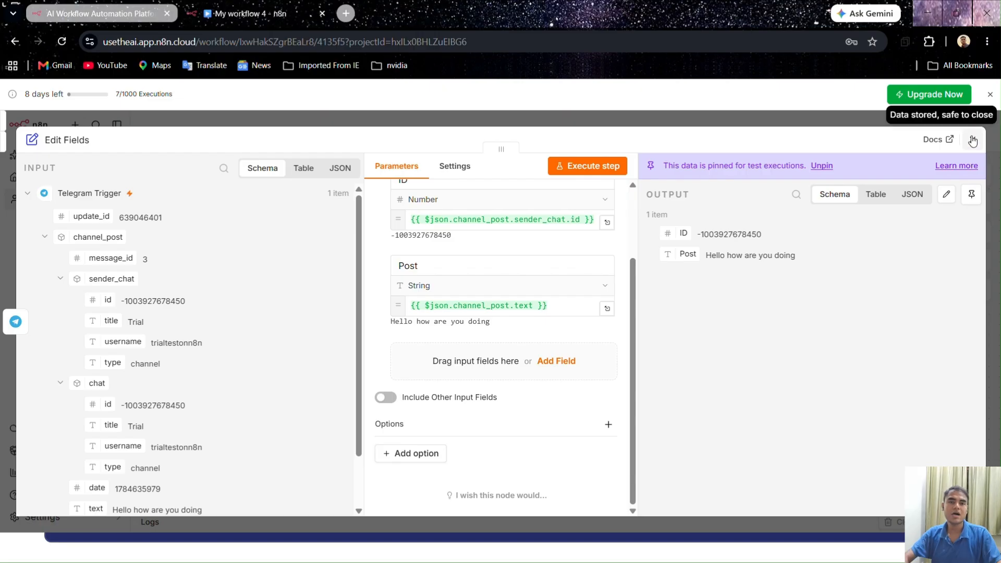
left_click(972, 140)
Add a Google Sheets "Append or update row in sheet" node after Edit Fields and return to the canvas
left_click(736, 319)
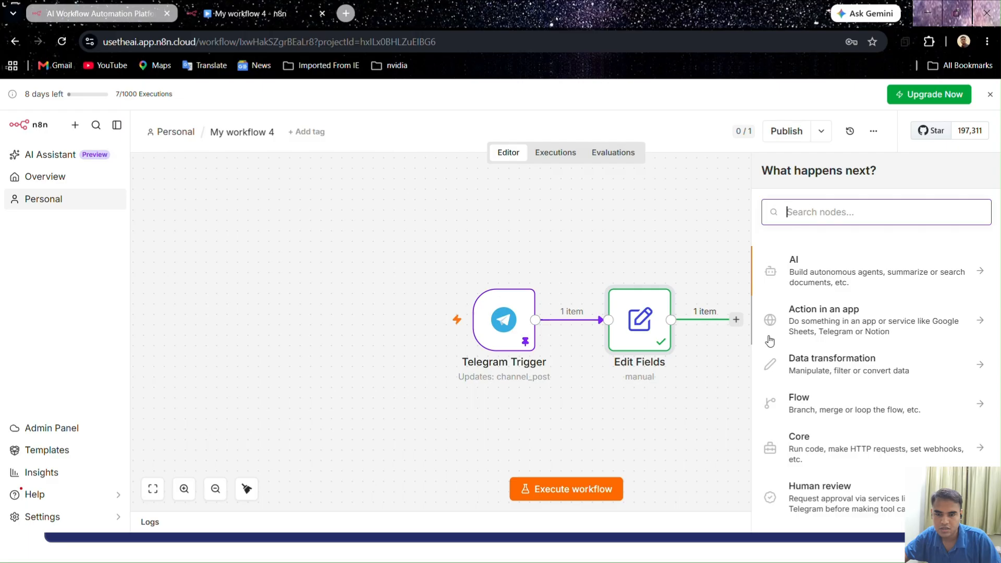
type("sheets")
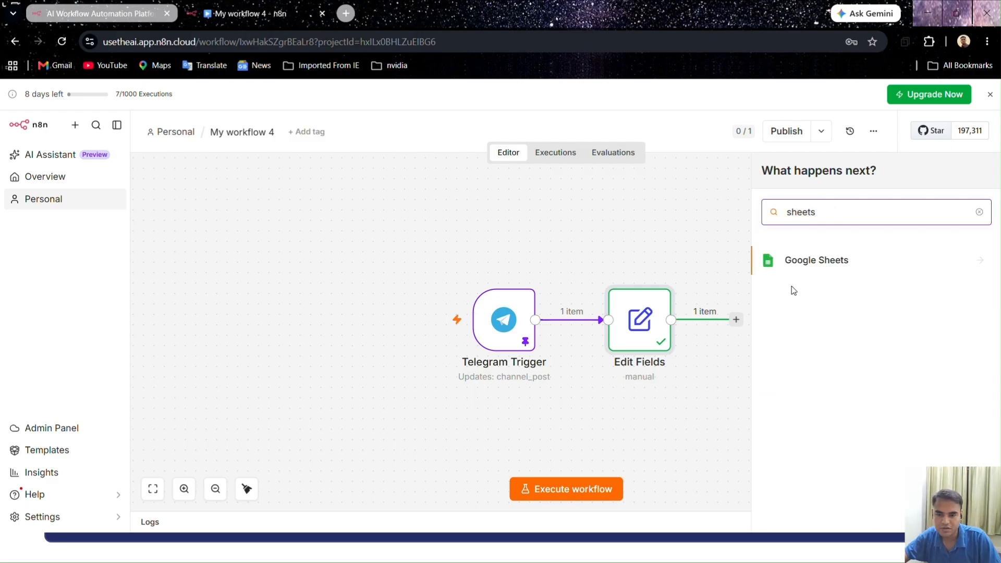
left_click(809, 262)
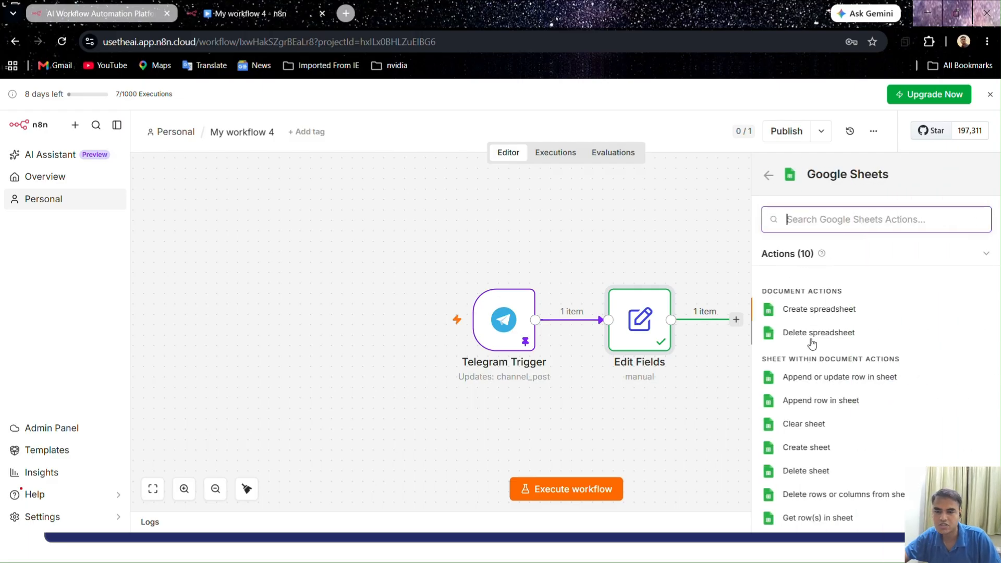
left_click(809, 378)
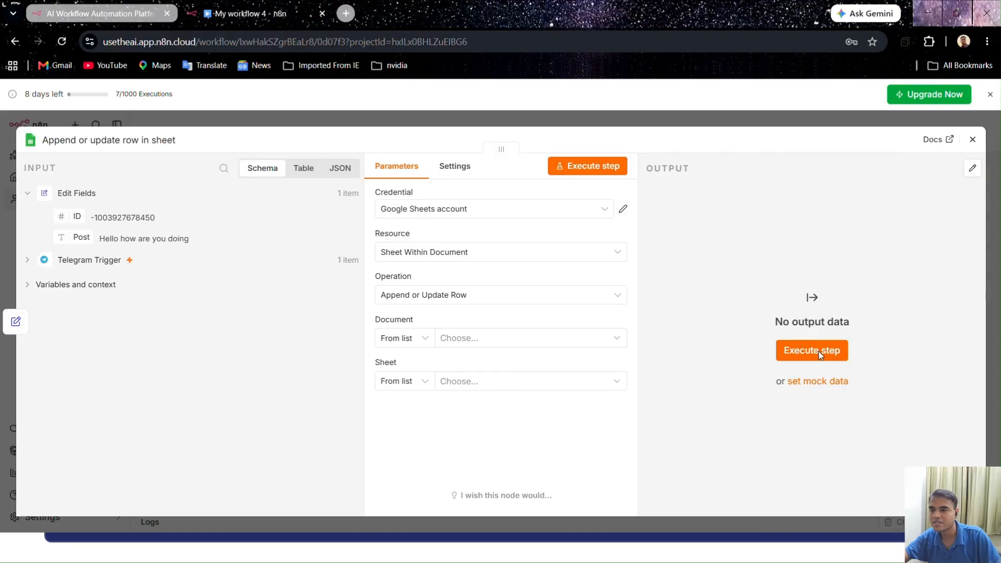
left_click(816, 122)
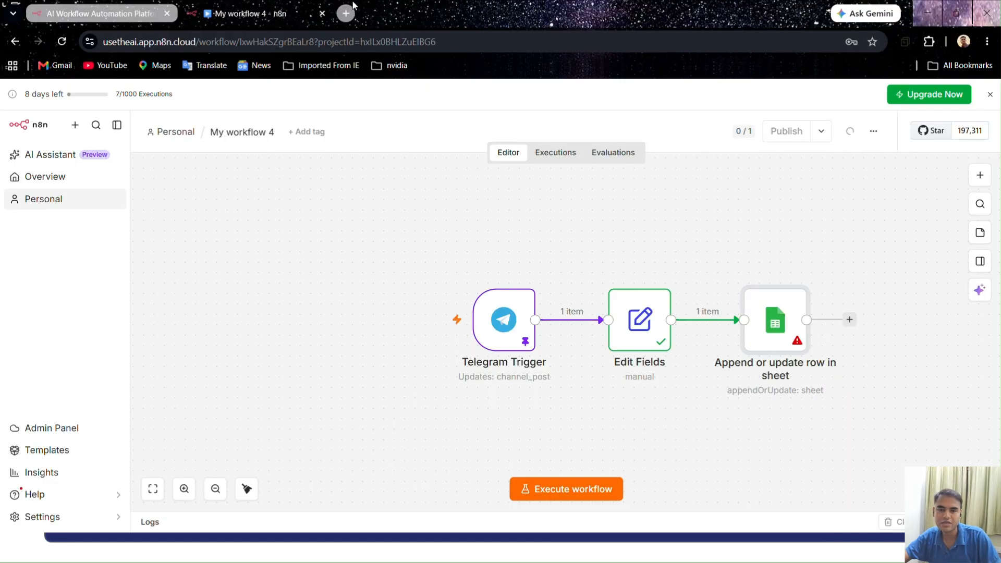
Open Google Sheets in a new browser tab under the other Google account and create a blank spreadsheet
key("ctrl+t")
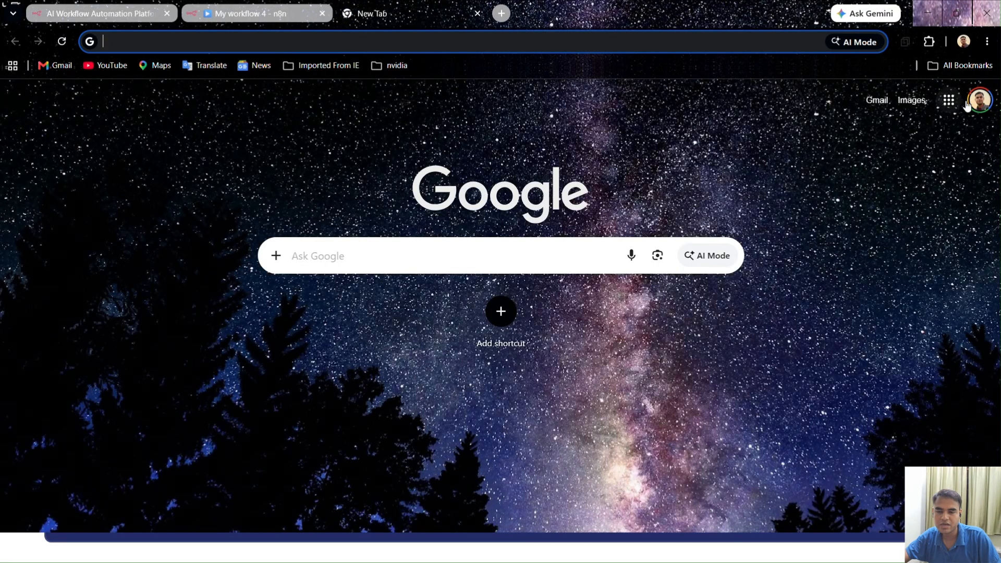
left_click(979, 100)
left_click(836, 335)
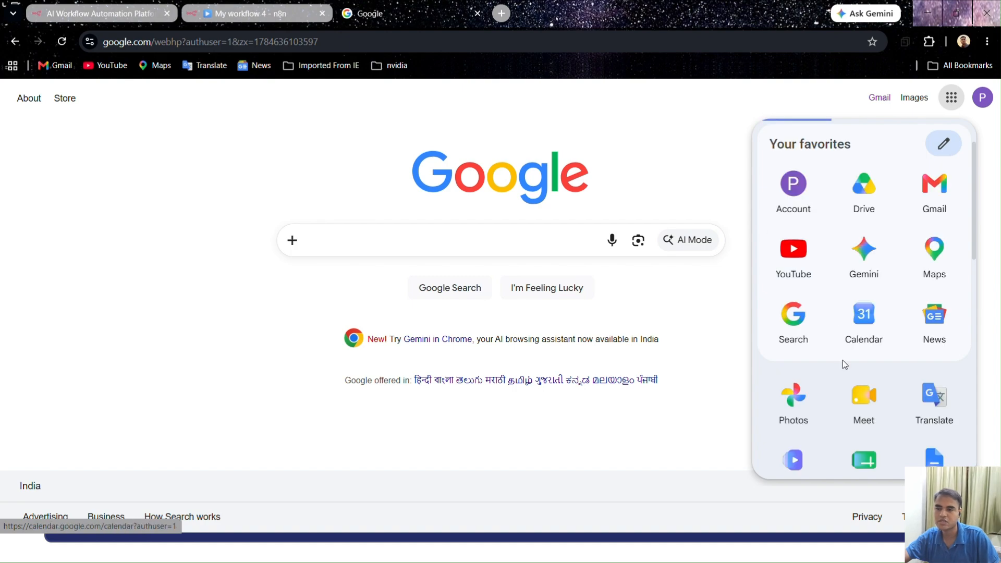
left_click(862, 459)
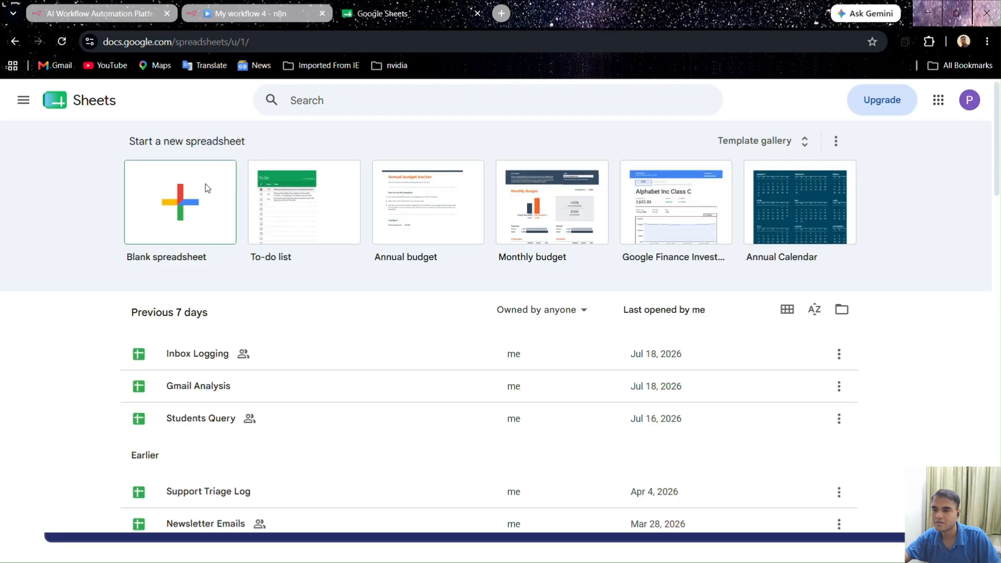
left_click(207, 188)
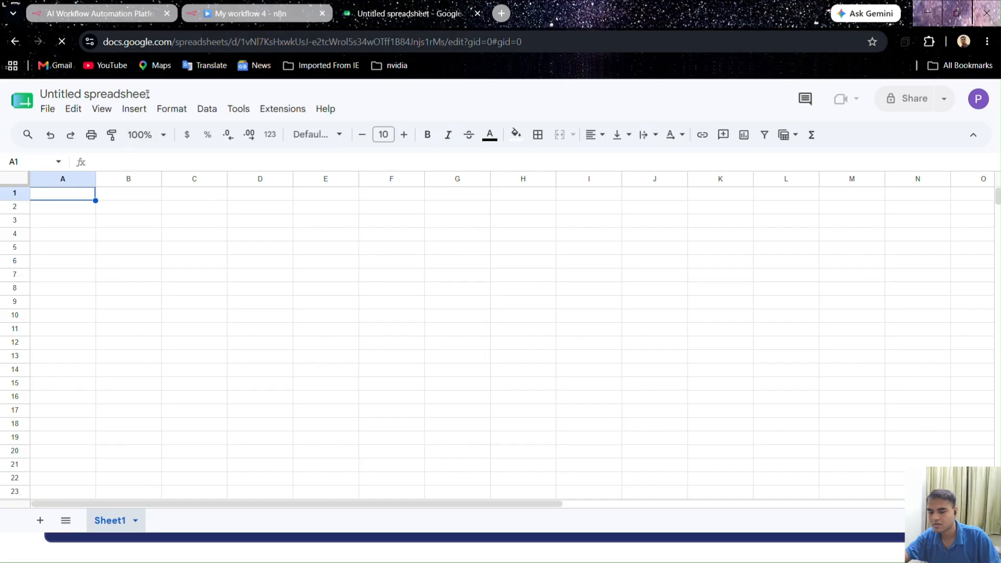
Try to rename the untitled spreadsheet as "Telegram Channel Data Logging"
left_click_drag(151, 94, 40, 94)
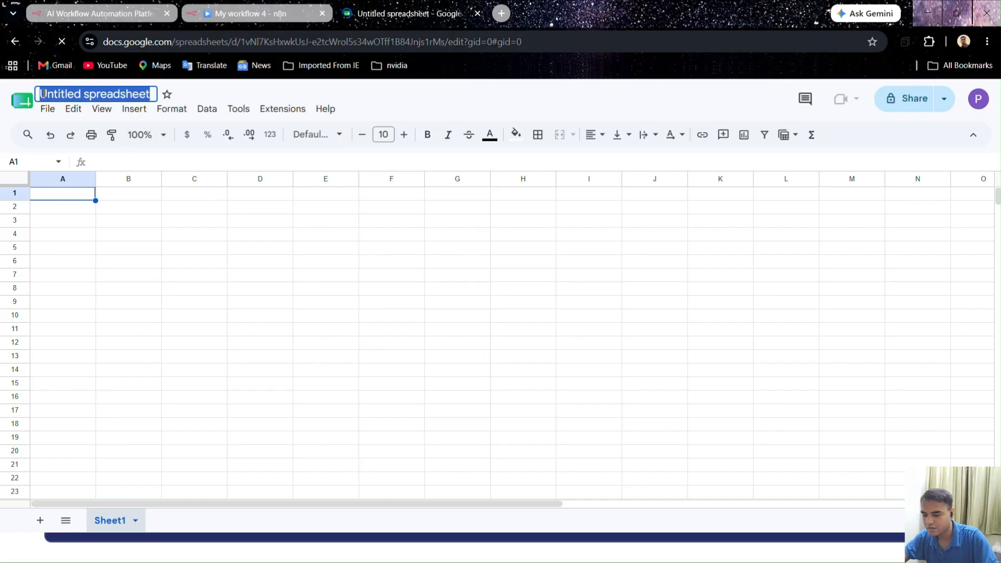
type("Tele")
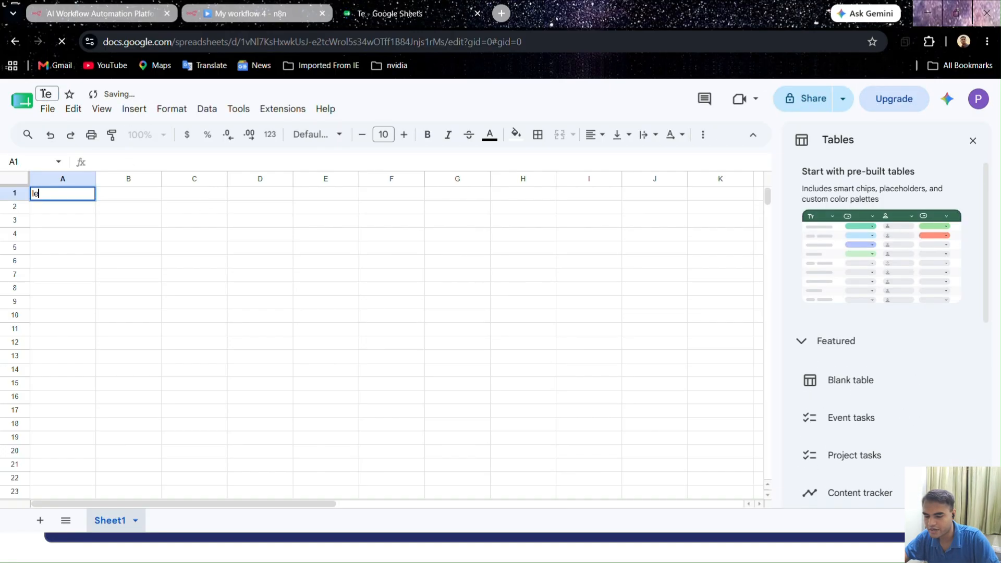
type("gram Cha")
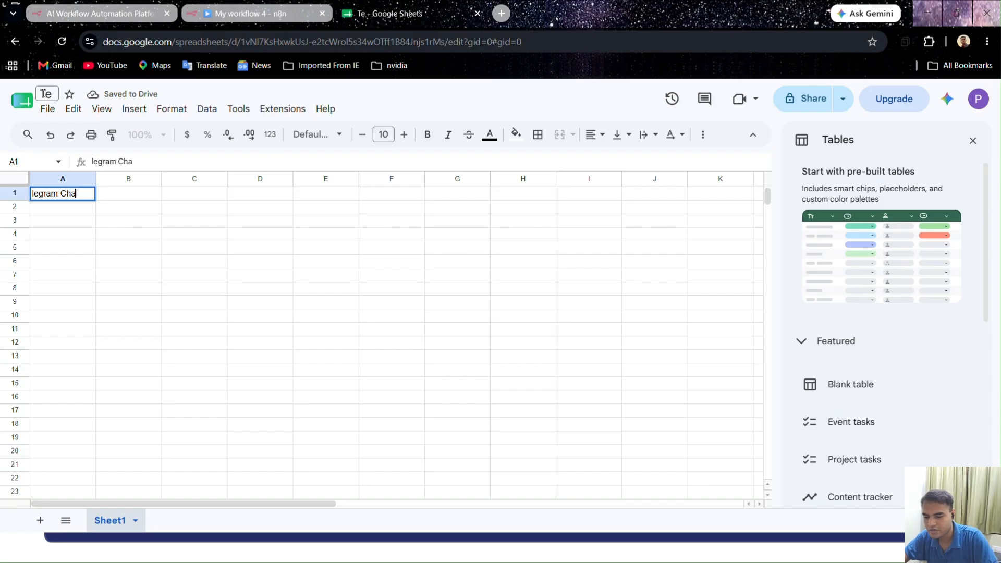
type("nnel Data ")
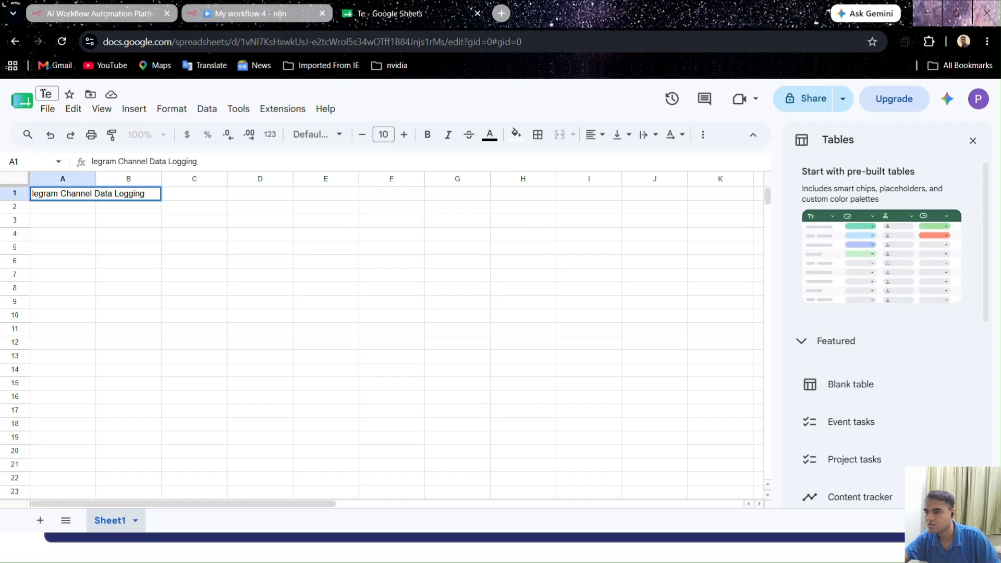
type("Logging")
left_click(80, 260)
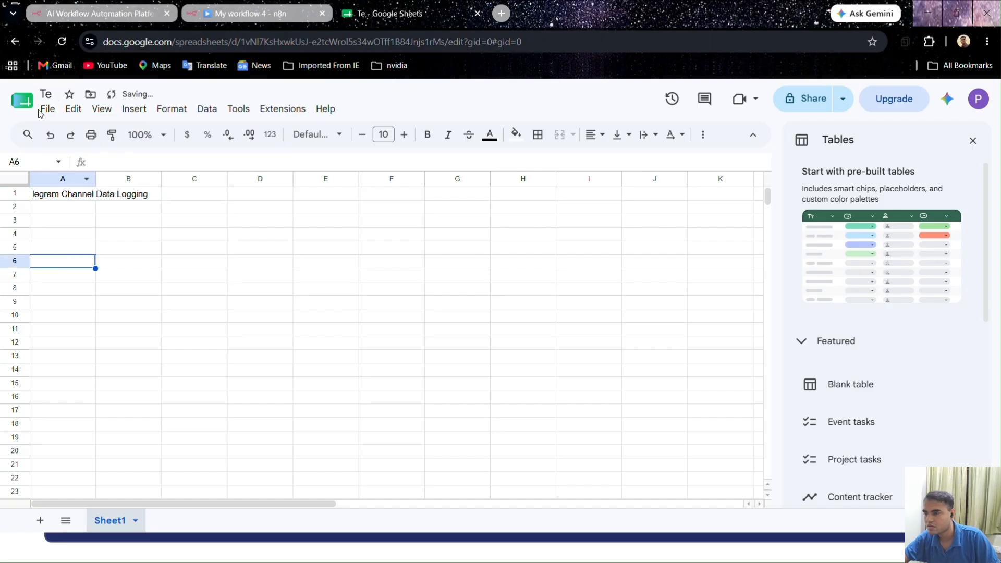
Rename the spreadsheet as "Telegram Channel Data Logging", reusing the misplaced title text copied from cell A1
left_click(46, 94)
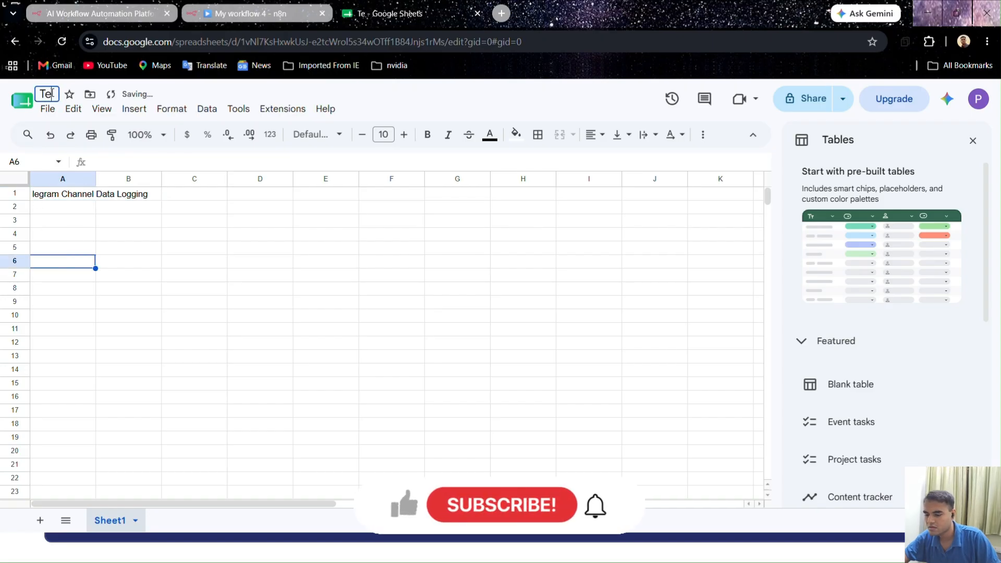
left_click(120, 196)
left_click(58, 193)
key("ctrl+c")
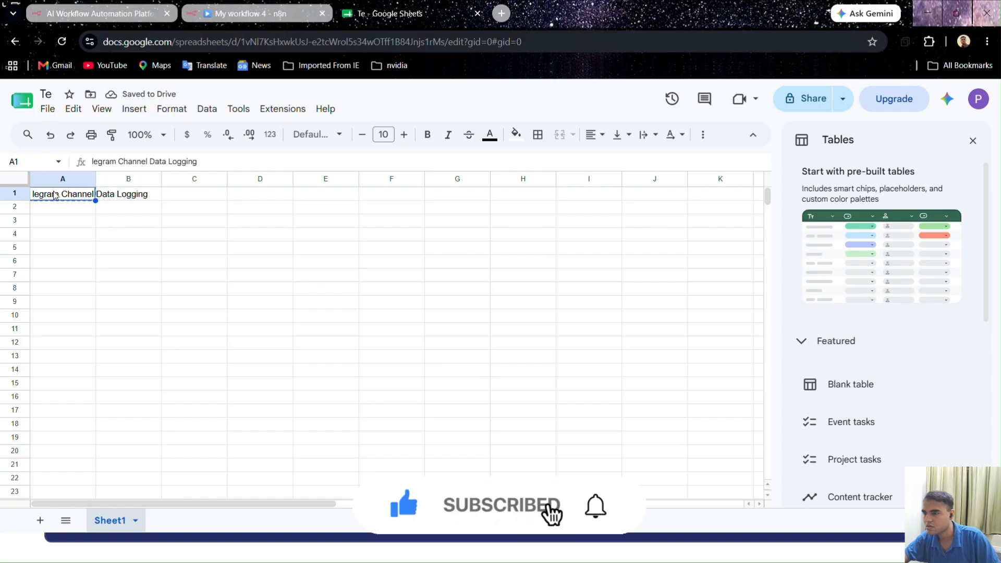
left_click(46, 94)
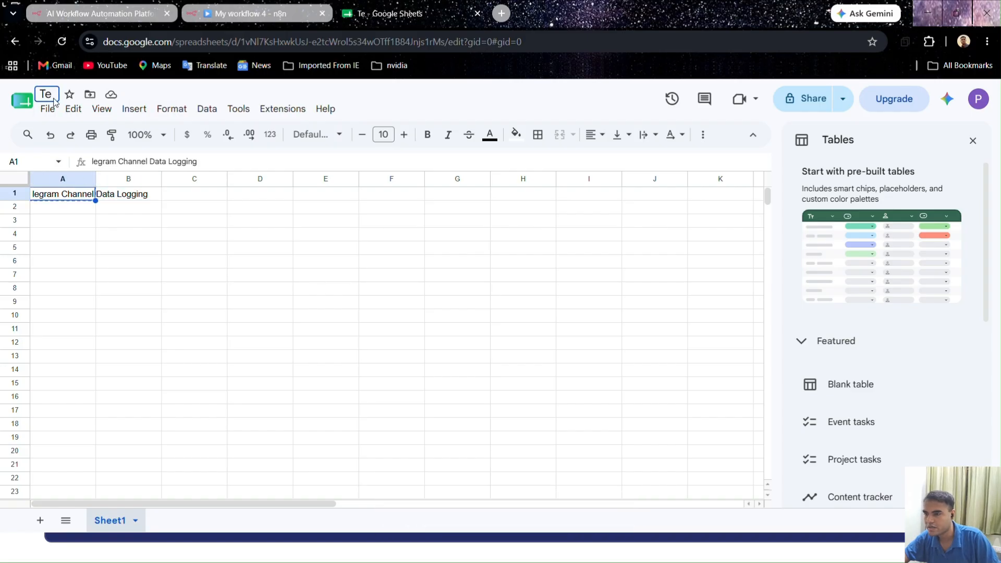
key("ctrl+v")
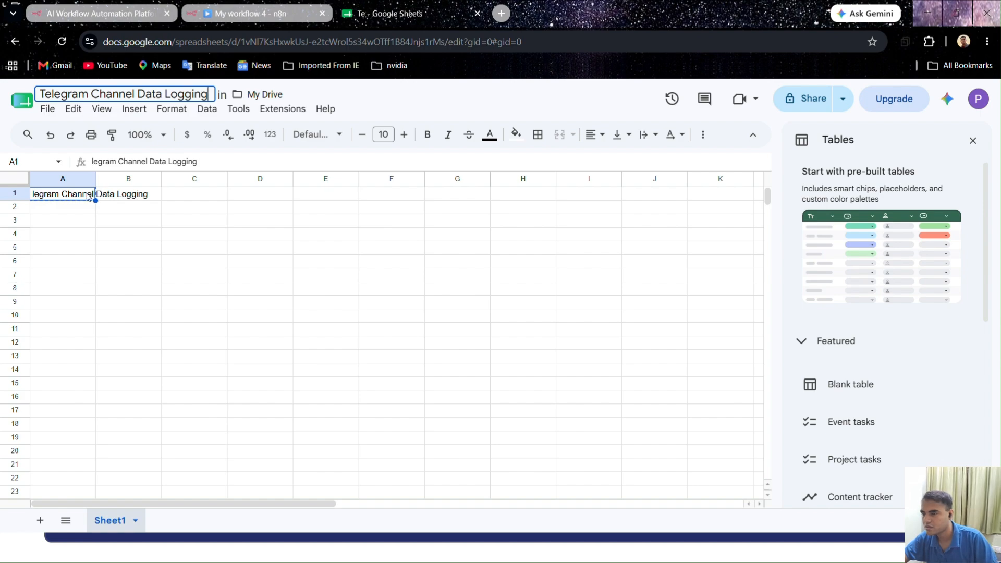
key("Return")
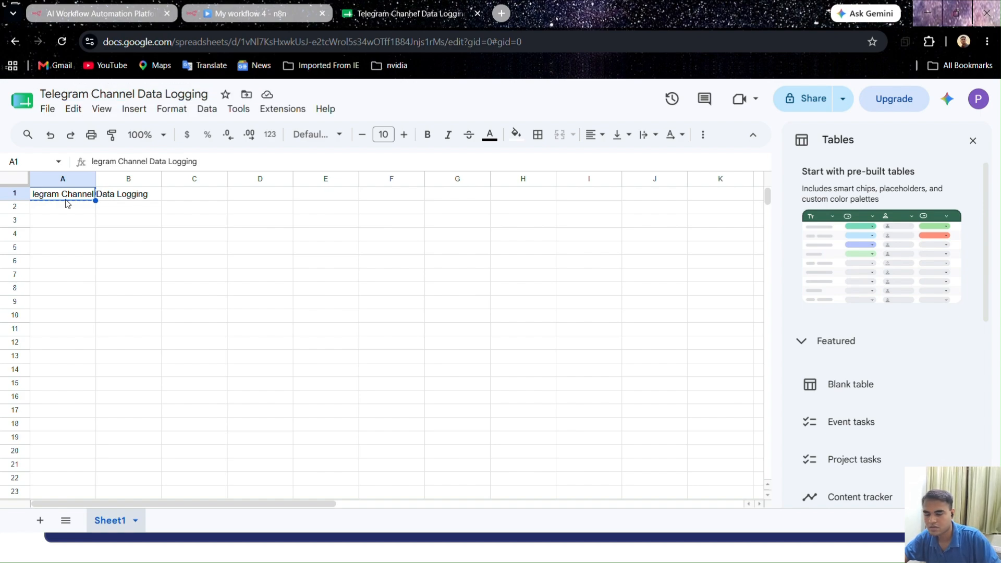
Replace the stray title text in cell A1 with the column header "ID"
double_click(69, 196)
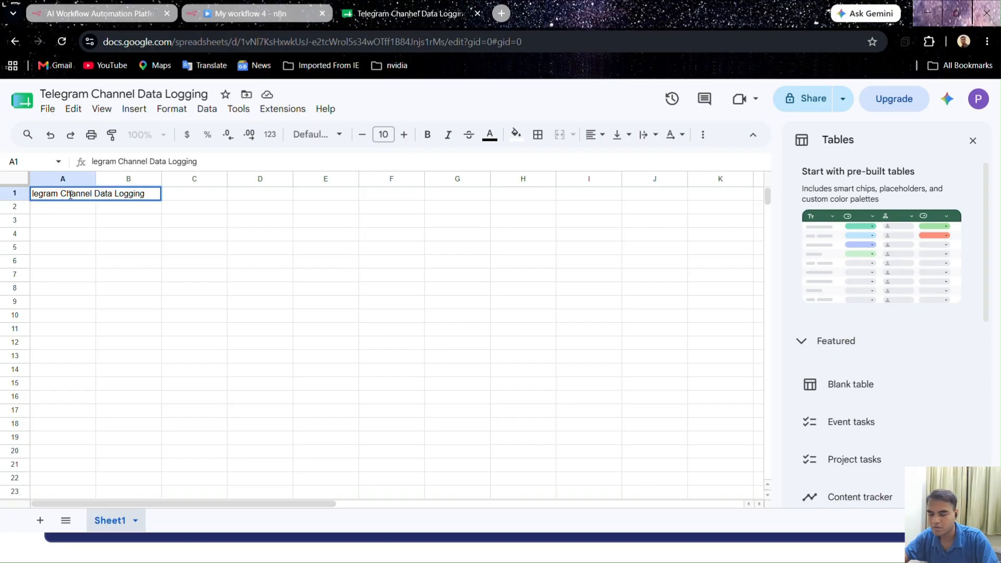
key("BackSpace")
key("BackSpace")
key("BackSpace")
key("BackSpace")
key("BackSpace")
key("BackSpace")
key("BackSpace")
key("BackSpace")
key("BackSpace")
key("BackSpace")
key("BackSpace")
key("BackSpace")
key("BackSpace")
key("BackSpace")
key("BackSpace")
key("BackSpace")
key("BackSpace")
key("BackSpace")
key("BackSpace")
key("BackSpace")
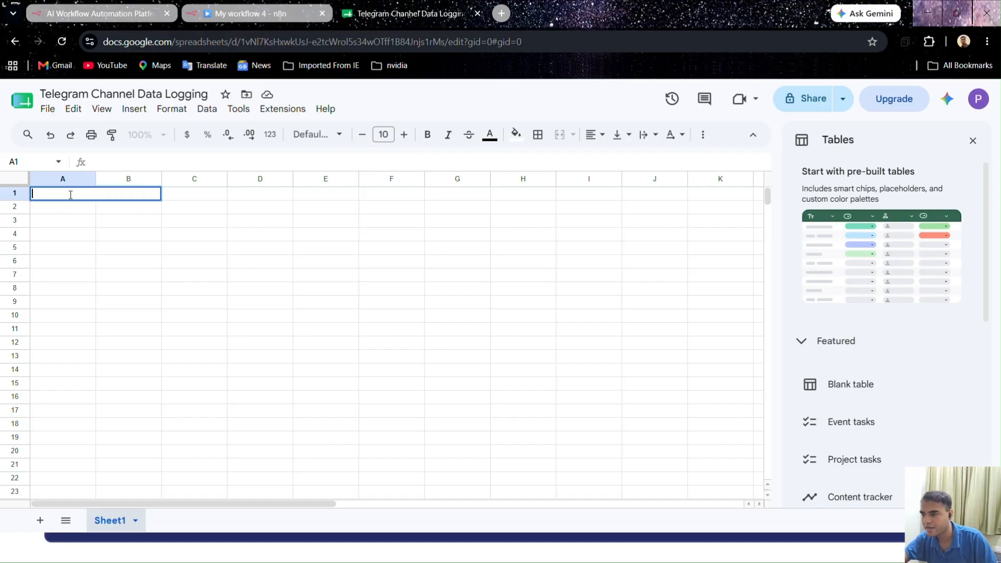
type("ID")
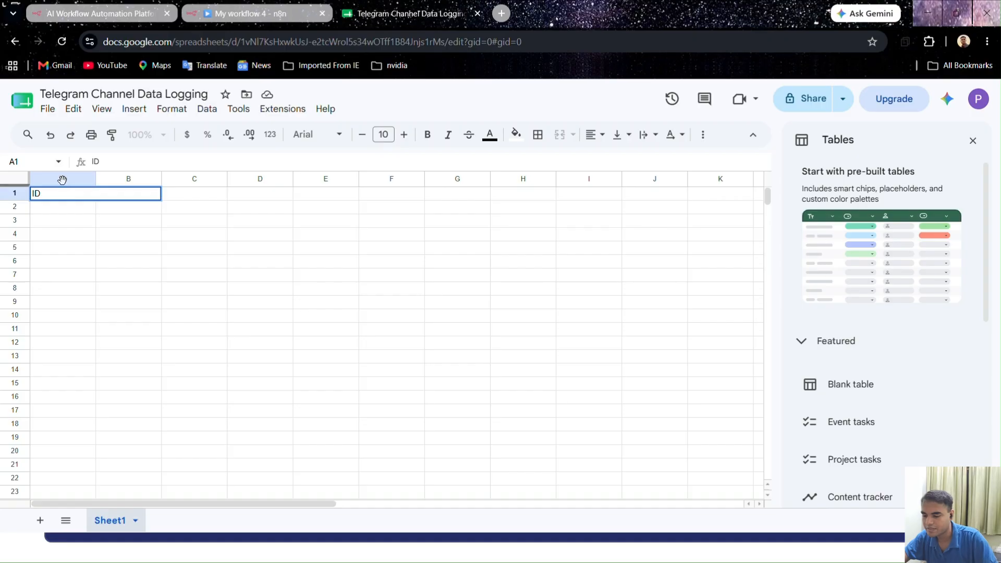
left_click(71, 248)
Enter "Message" as the column header in cell B1
left_click(125, 196)
type("Message")
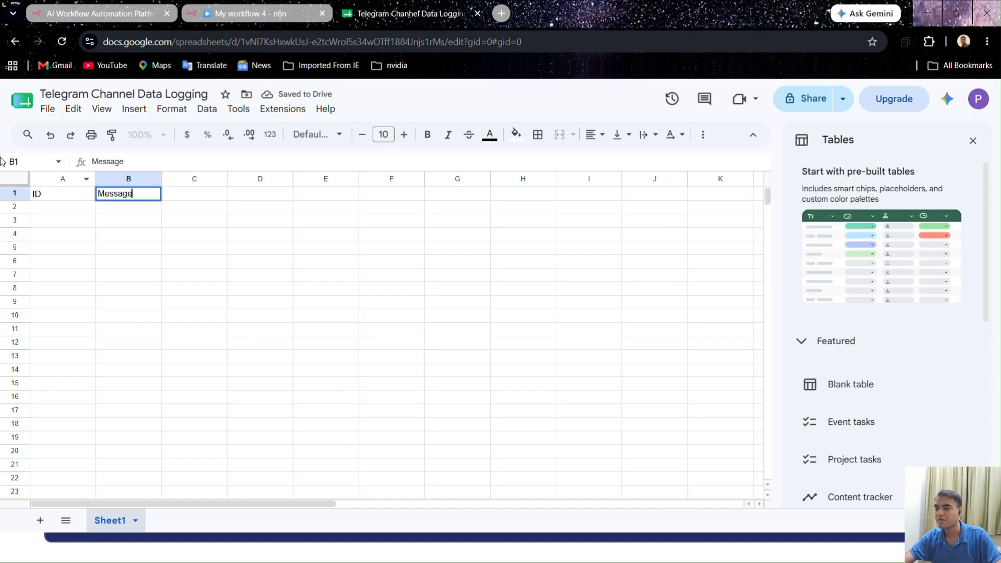
left_click(206, 315)
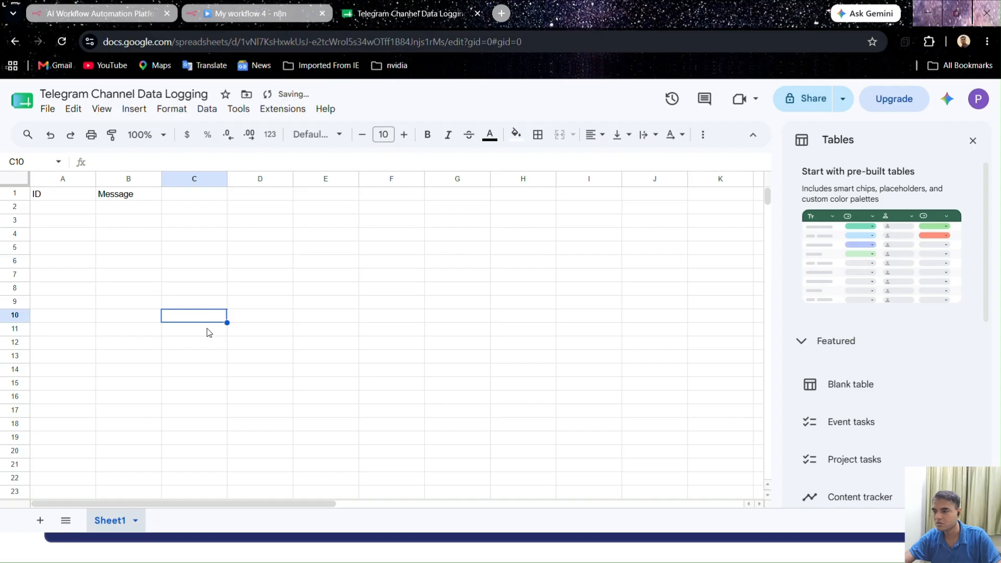
Change the column header in cell B1 to "Post"
left_click(130, 196)
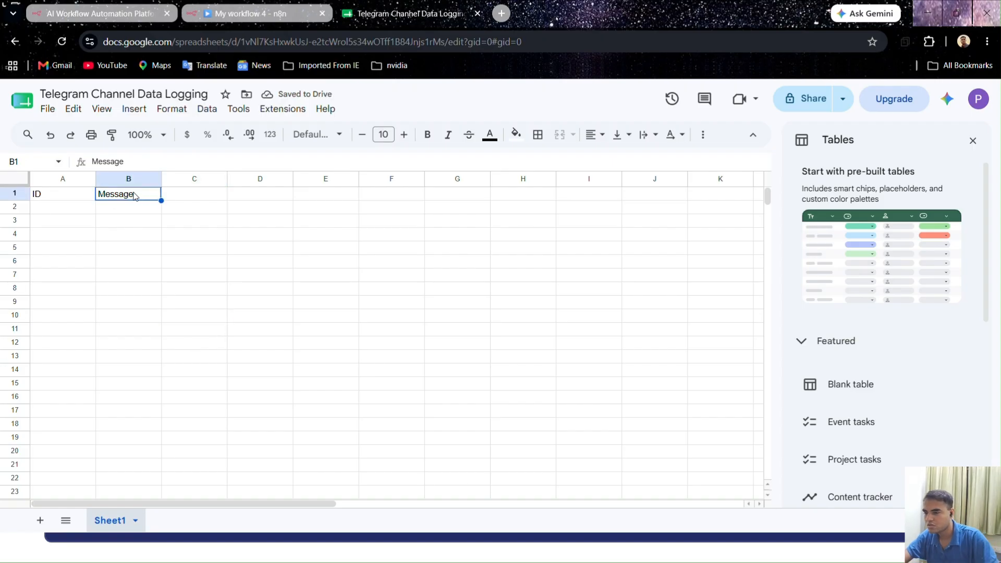
double_click(134, 196)
type("P")
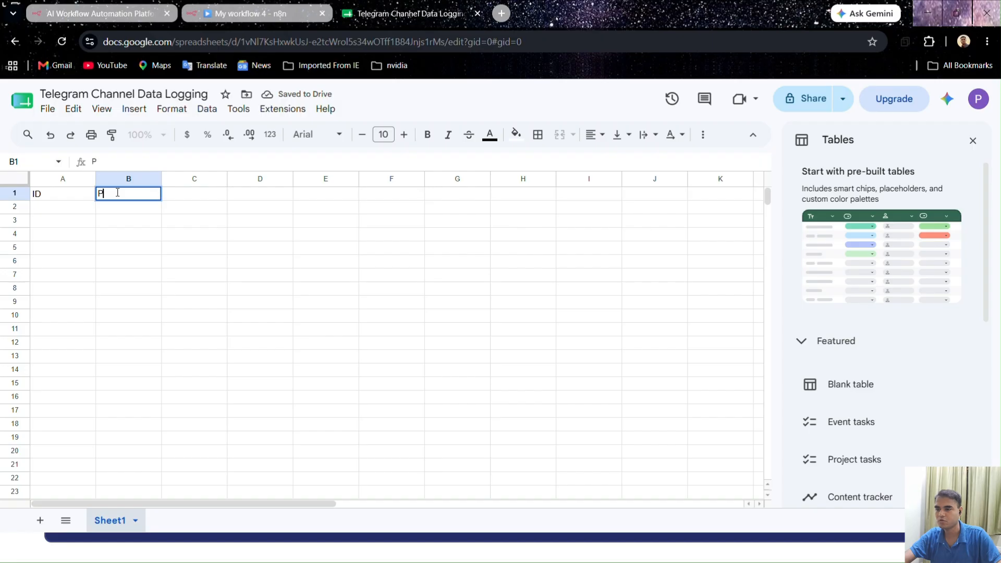
type("ost")
left_click(205, 318)
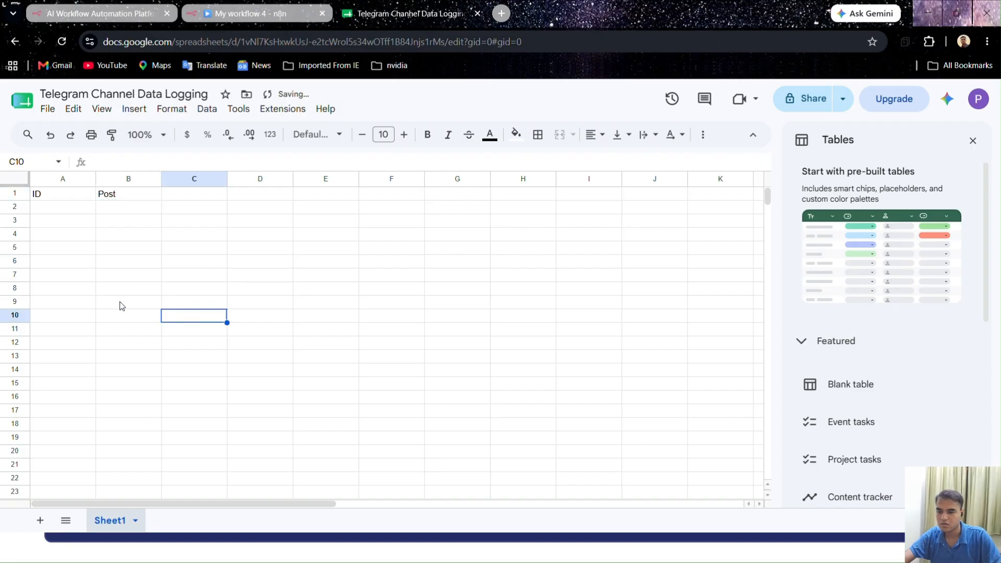
Switch to n8n and point the "Append or update row in sheet" node at Sheet1 of the Telegram Channel Data Logging document
left_click(286, 15)
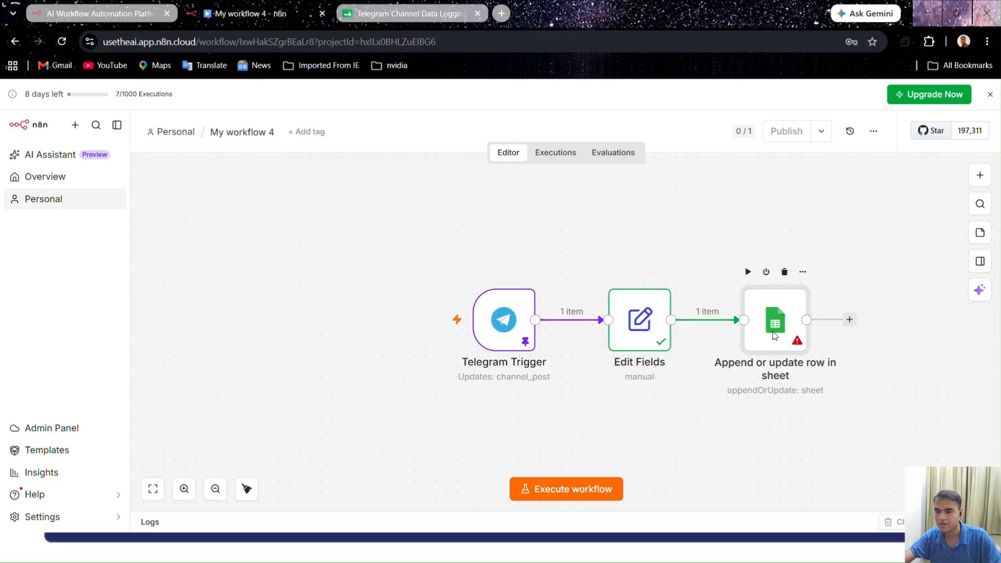
double_click(774, 336)
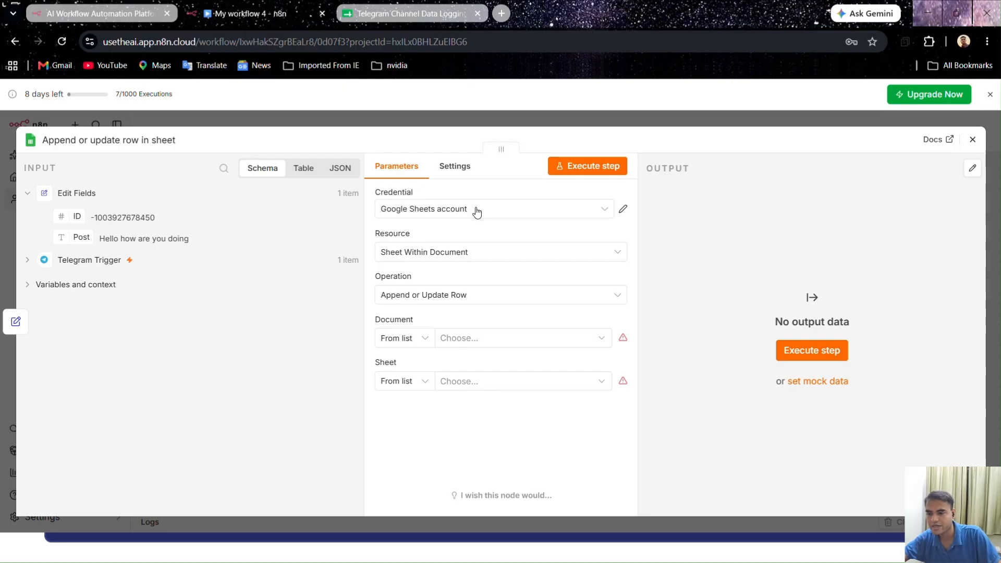
left_click(482, 338)
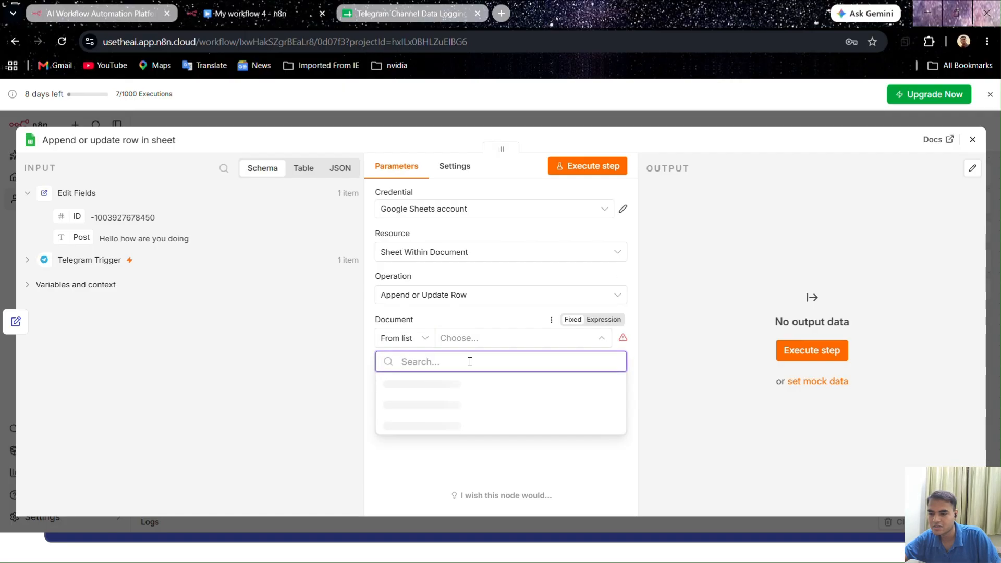
left_click(448, 384)
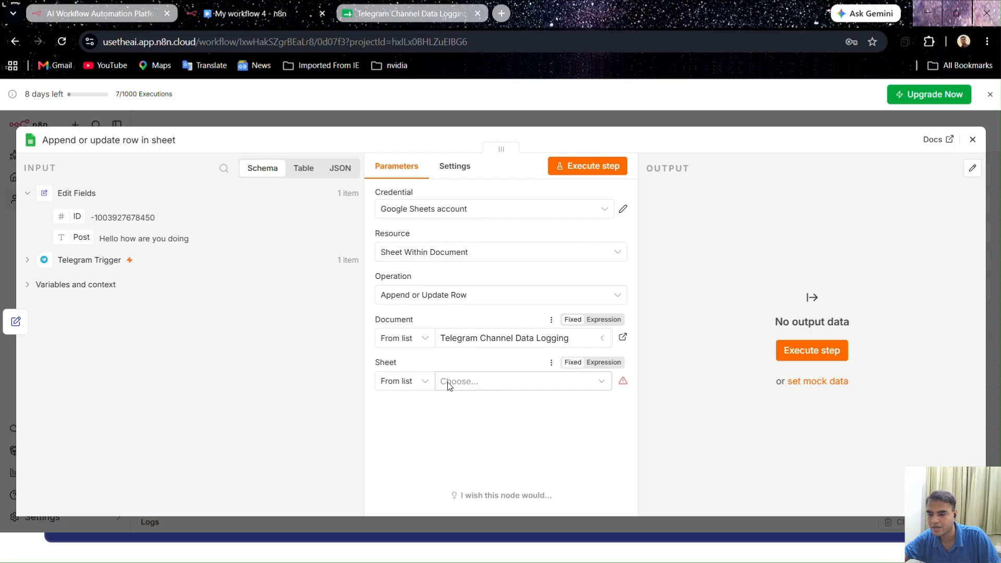
left_click(458, 380)
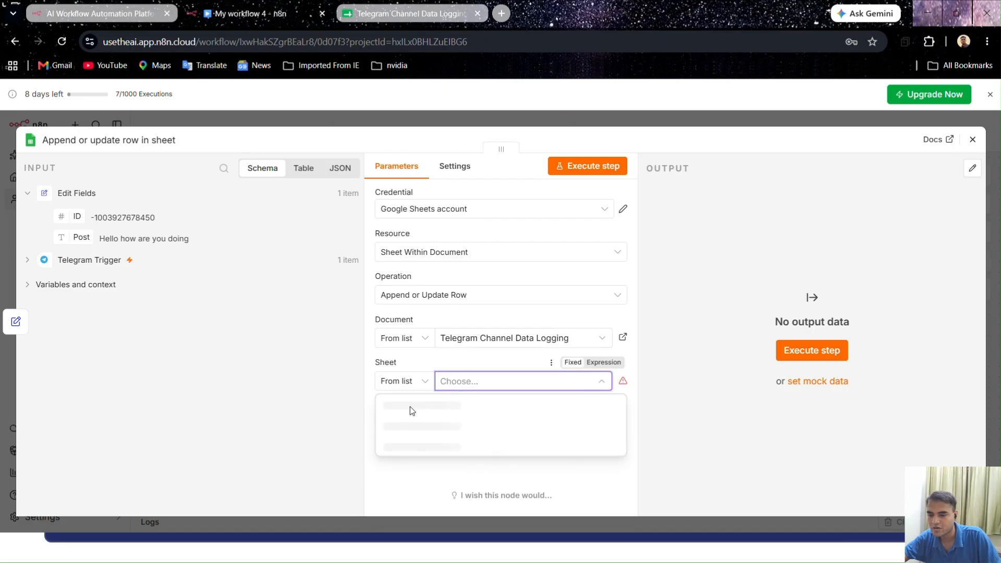
left_click(411, 406)
Set ID as the column to match on and map the Edit Fields ID and Post values to the matching sheet columns
scroll(445, 420, "down", 2)
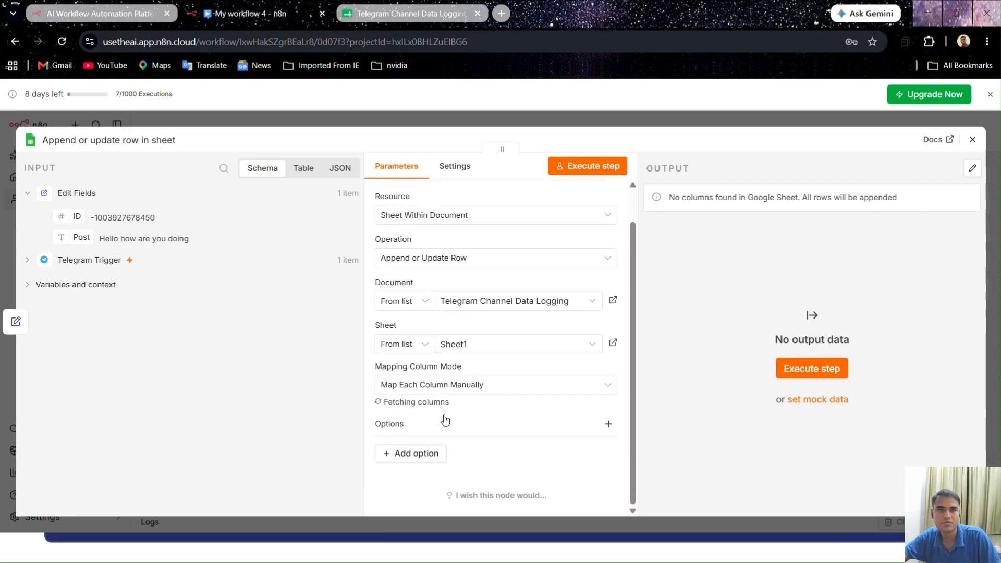
scroll(443, 414, "down", 3)
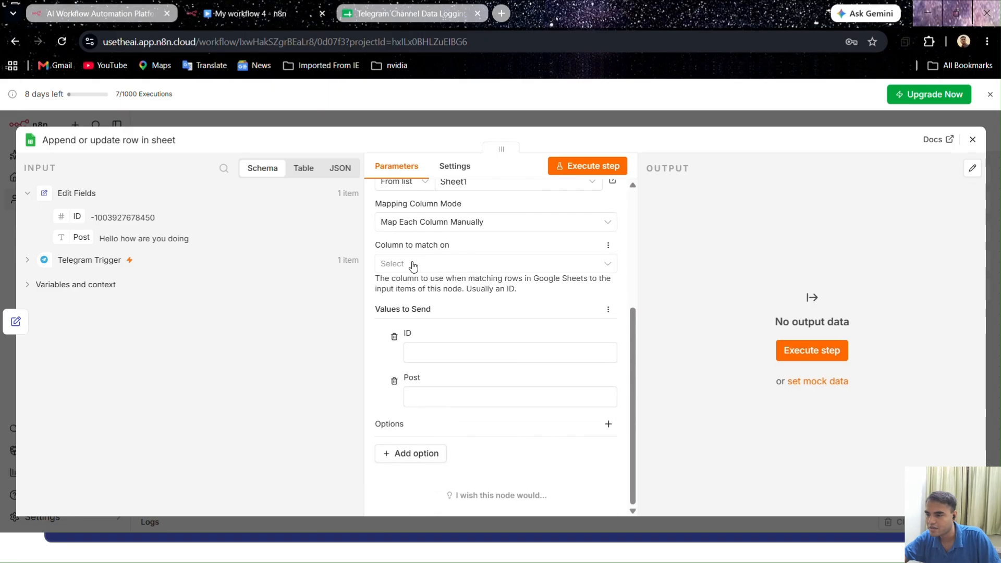
left_click(394, 263)
left_click(415, 298)
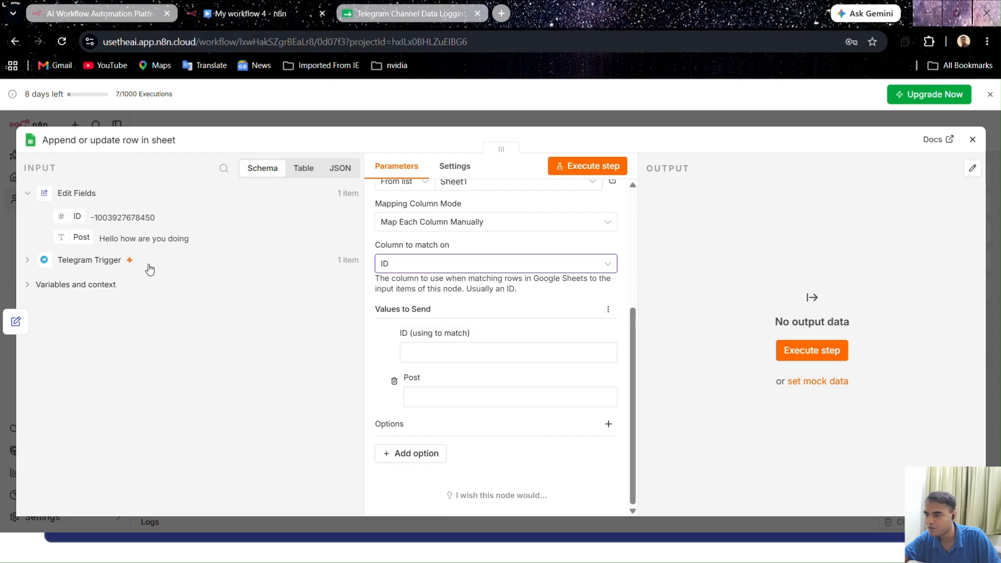
left_click_drag(73, 213, 402, 352)
left_click_drag(76, 237, 439, 415)
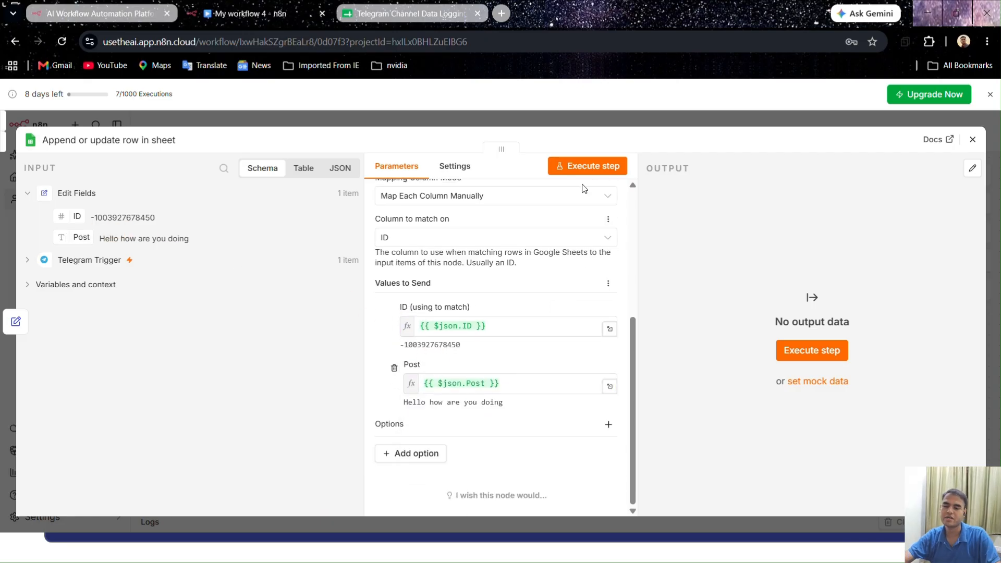
Execute the Google Sheets step, check the logged row in the spreadsheet and return to the n8n workflow canvas
left_click(585, 167)
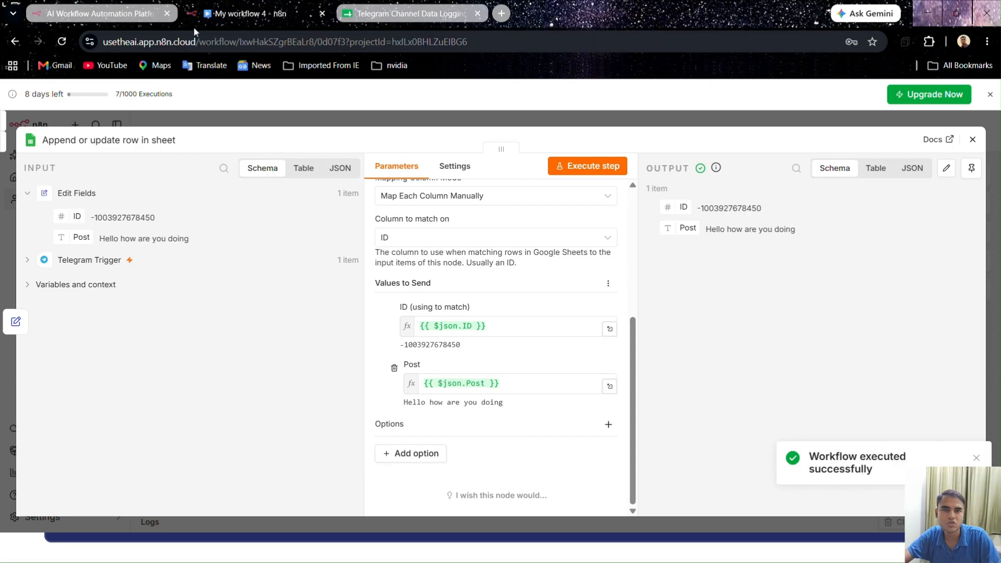
left_click(344, 7)
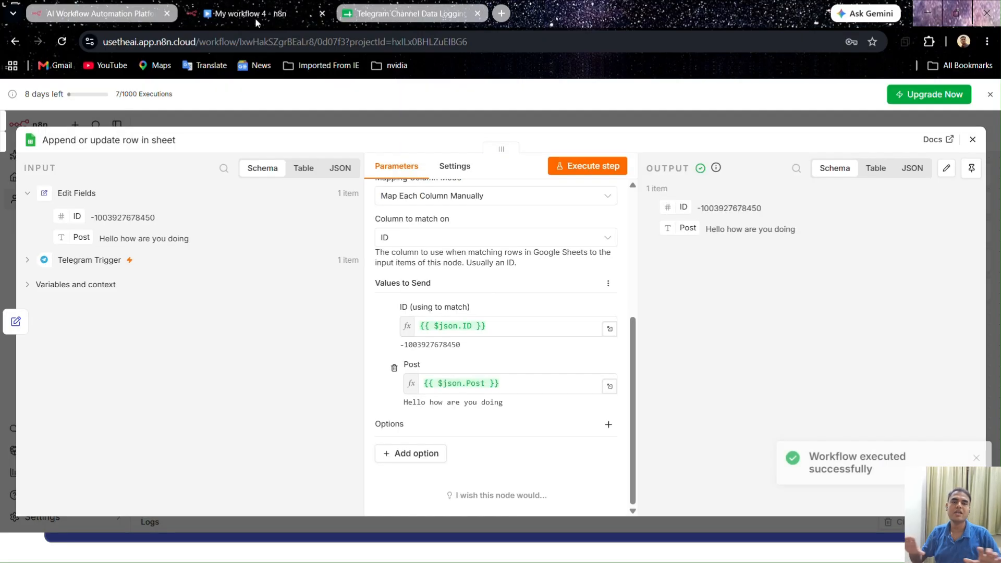
left_click(253, 11)
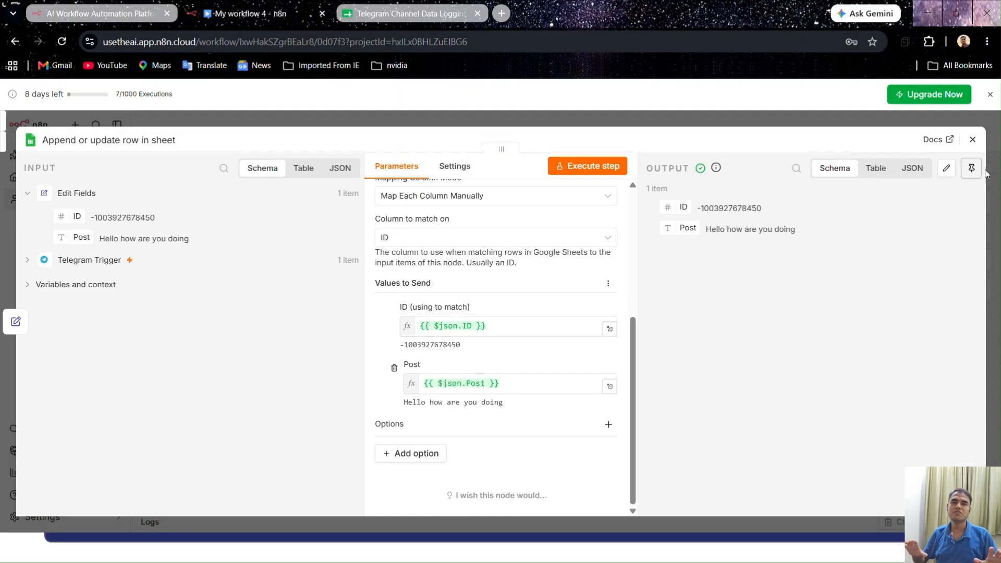
left_click(972, 139)
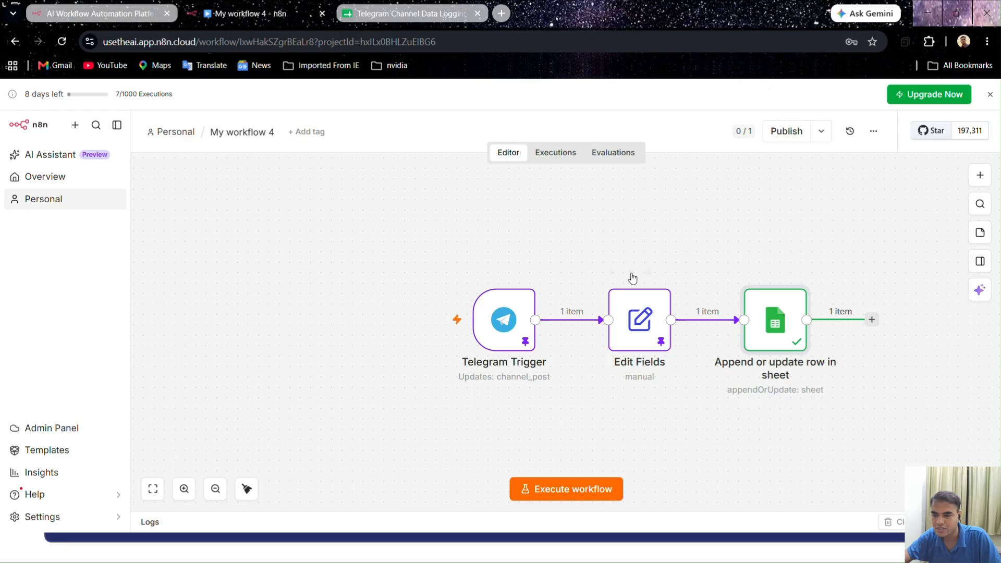
Add a sticky note to the canvas and resize it to enclose all three workflow nodes
left_click(980, 233)
left_click_drag(666, 395, 463, 262)
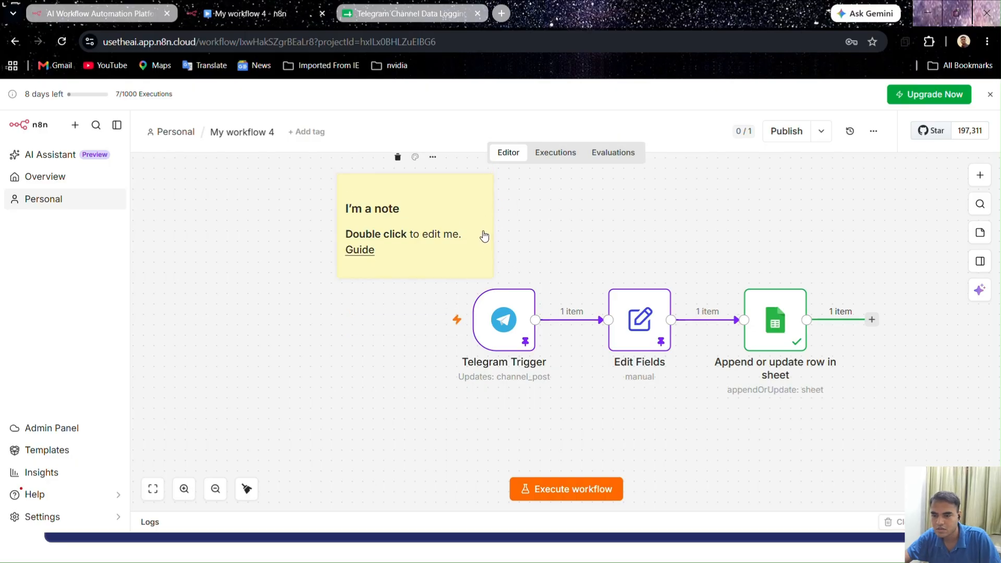
left_click_drag(493, 218, 881, 232)
left_click_drag(581, 283, 599, 431)
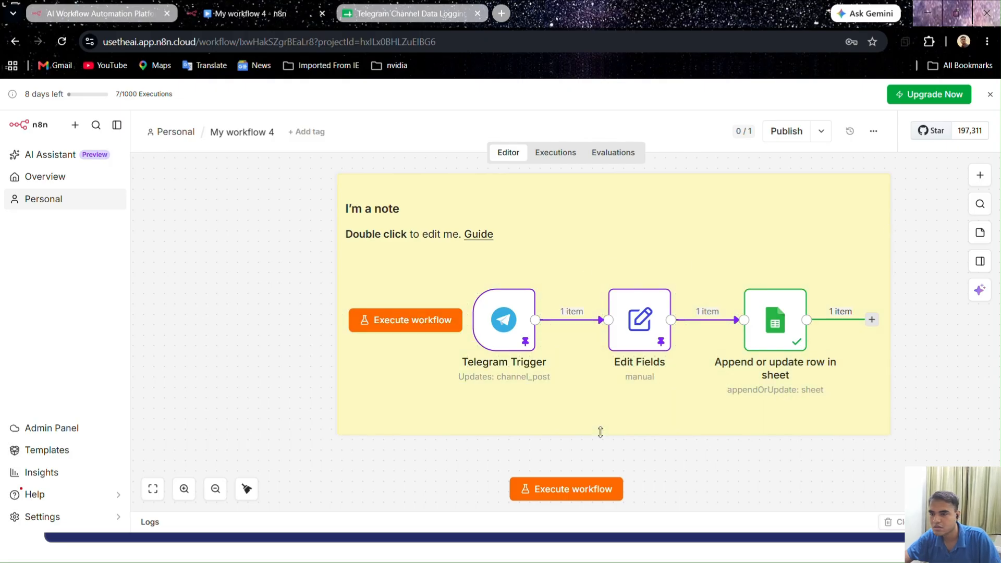
Replace the sticky note's default text with the heading "## Telegram Channel Data Logging"
double_click(515, 221)
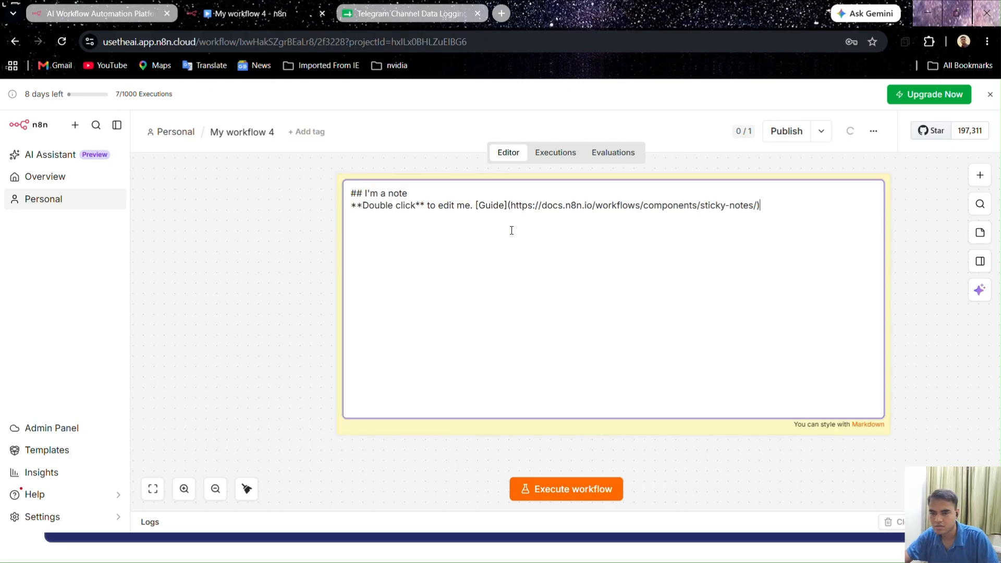
left_click_drag(757, 206, 684, 195)
left_click_drag(439, 178, 323, 197)
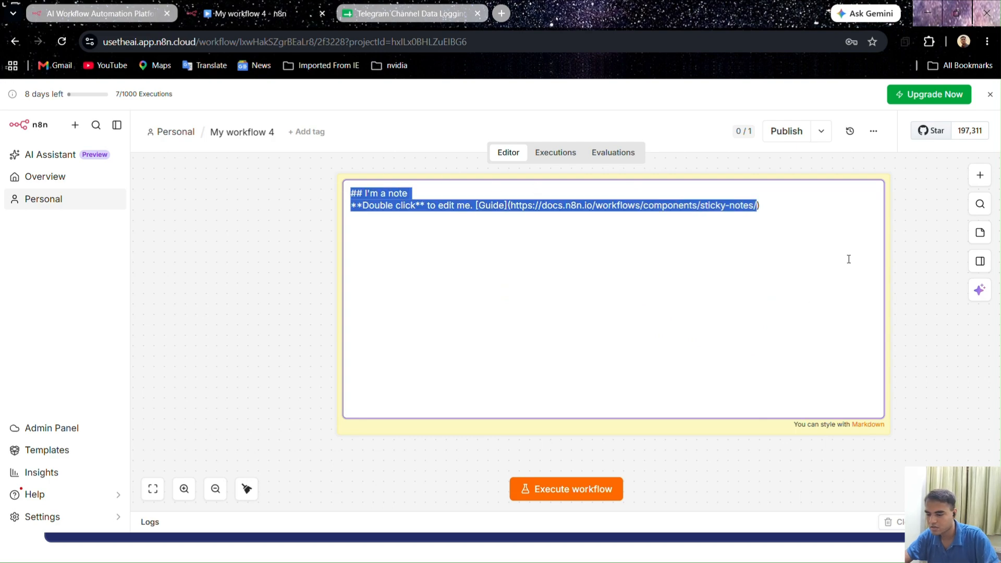
left_click_drag(775, 207, 363, 194)
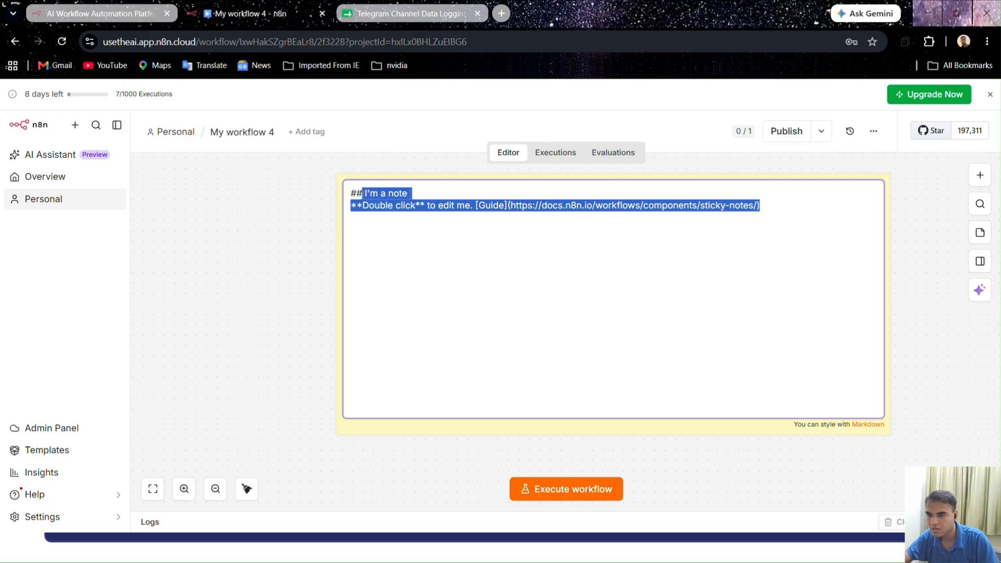
key("BackSpace")
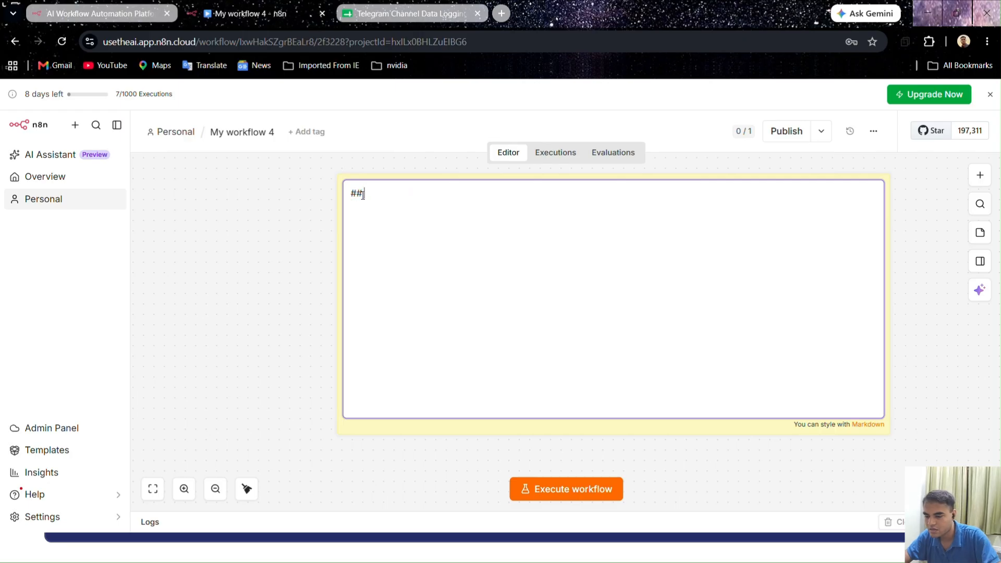
type("Telegram Channel Data Logging")
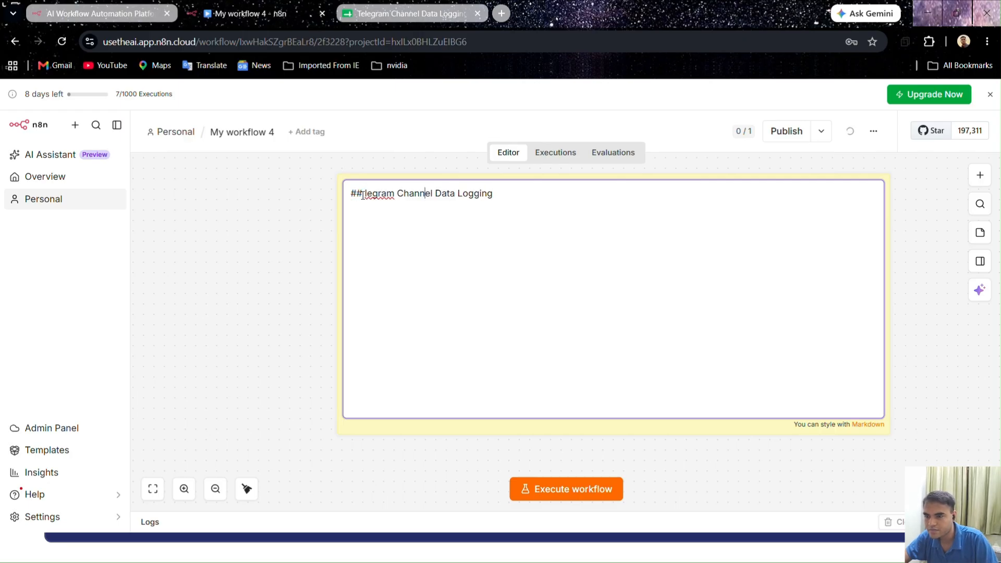
type("Te")
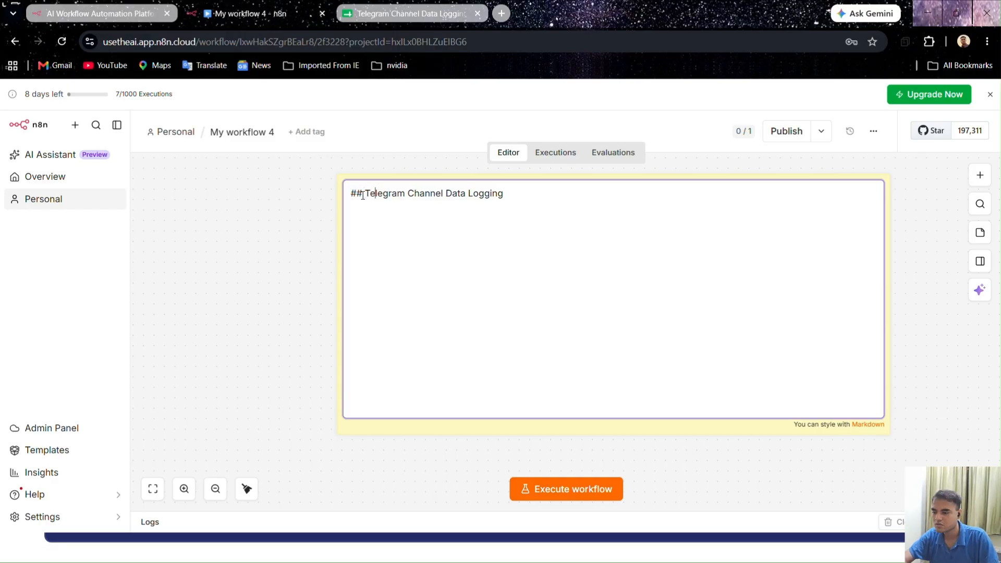
left_click(331, 233)
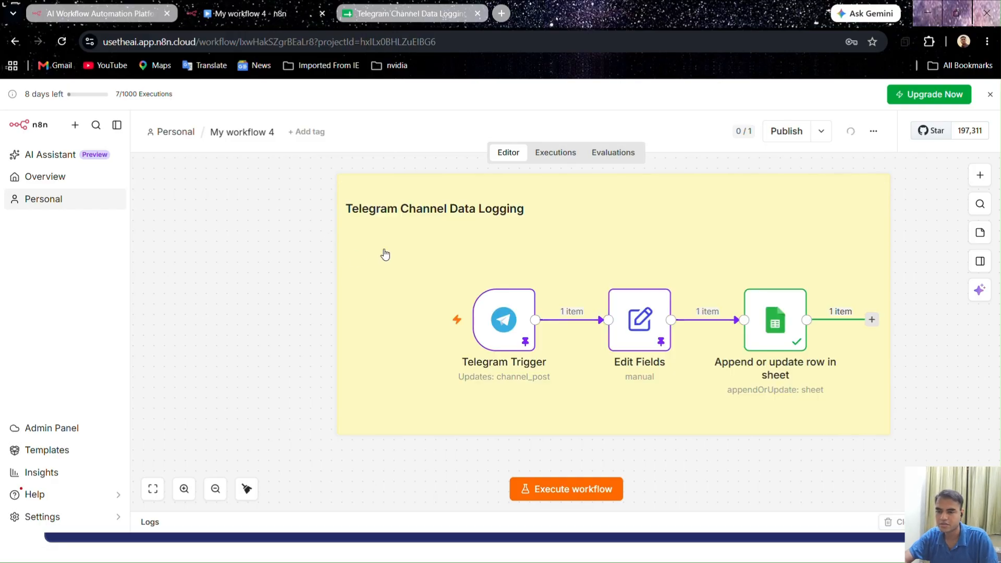
Shrink the sticky note's upper and left edges to fit more closely around the three nodes and refit the canvas view
left_click(152, 488)
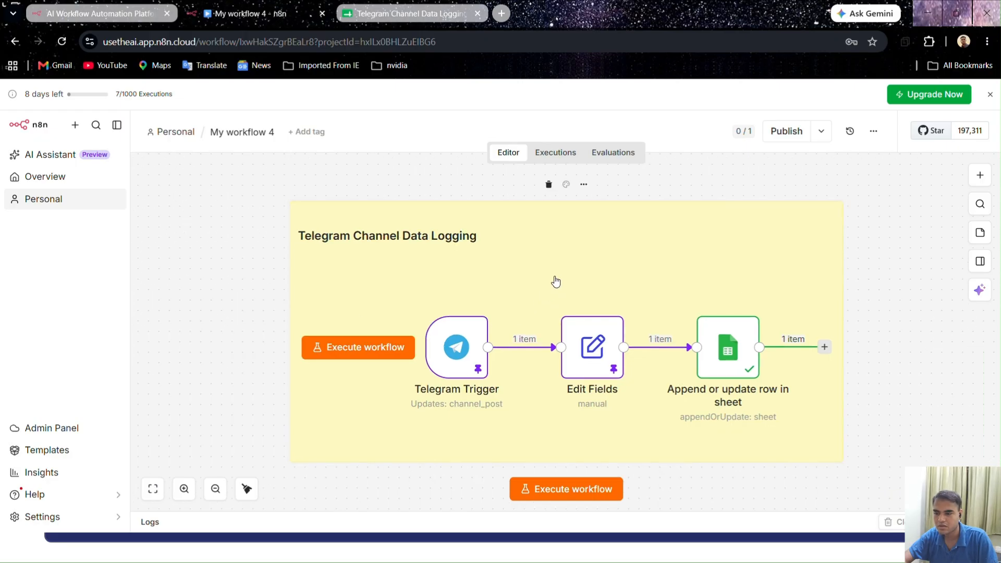
mouse_move(565, 196)
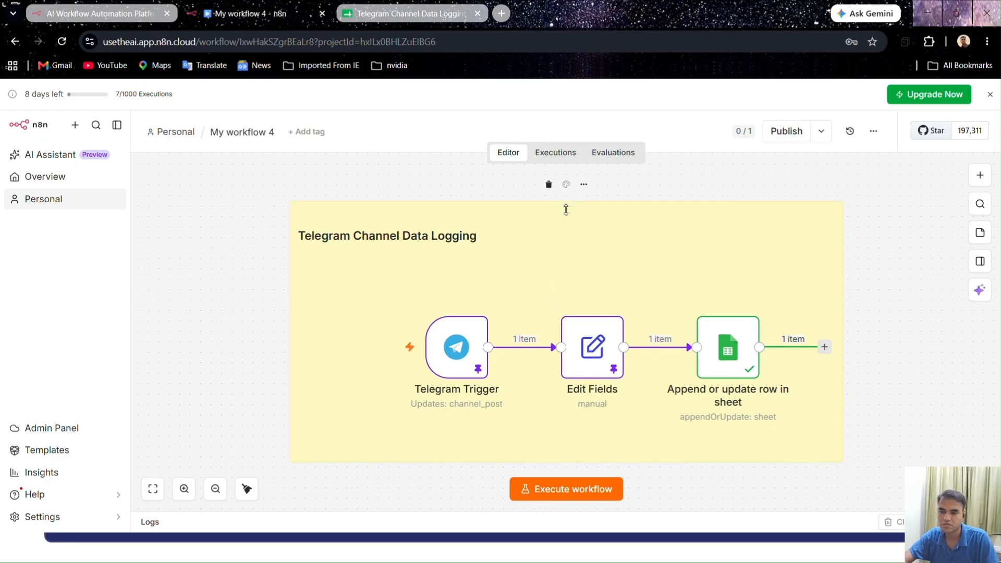
left_click_drag(566, 210, 567, 241)
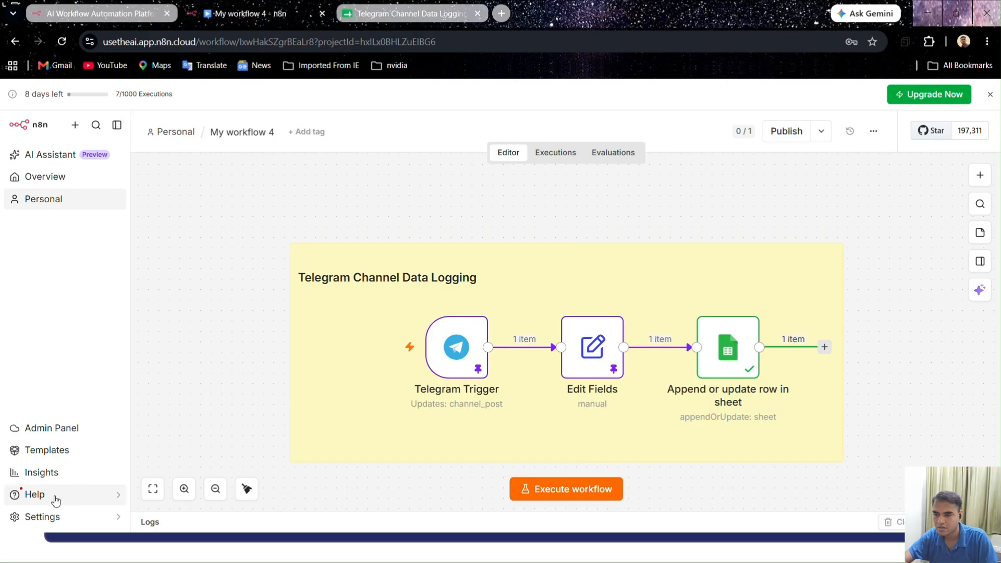
left_click(153, 489)
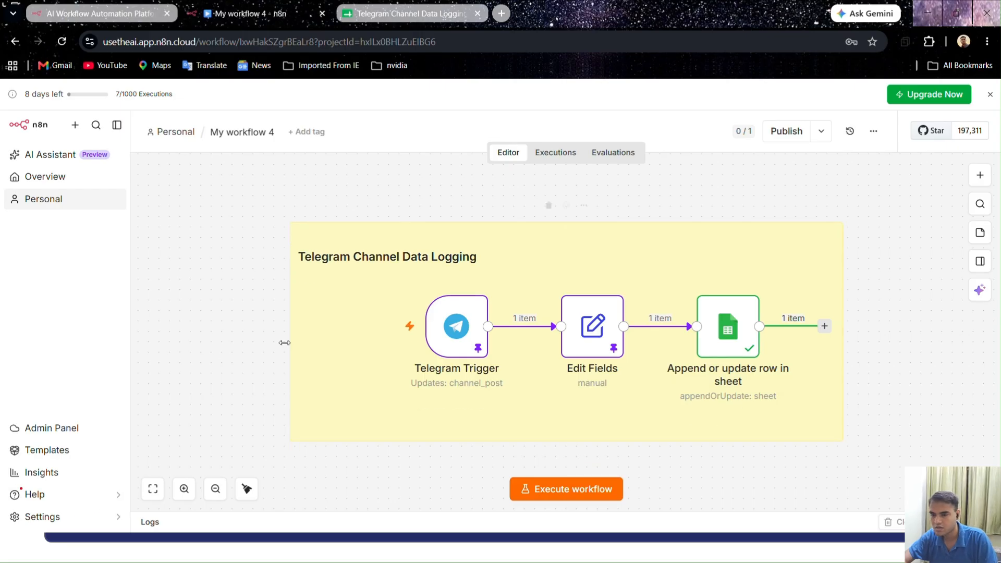
left_click_drag(291, 342, 357, 342)
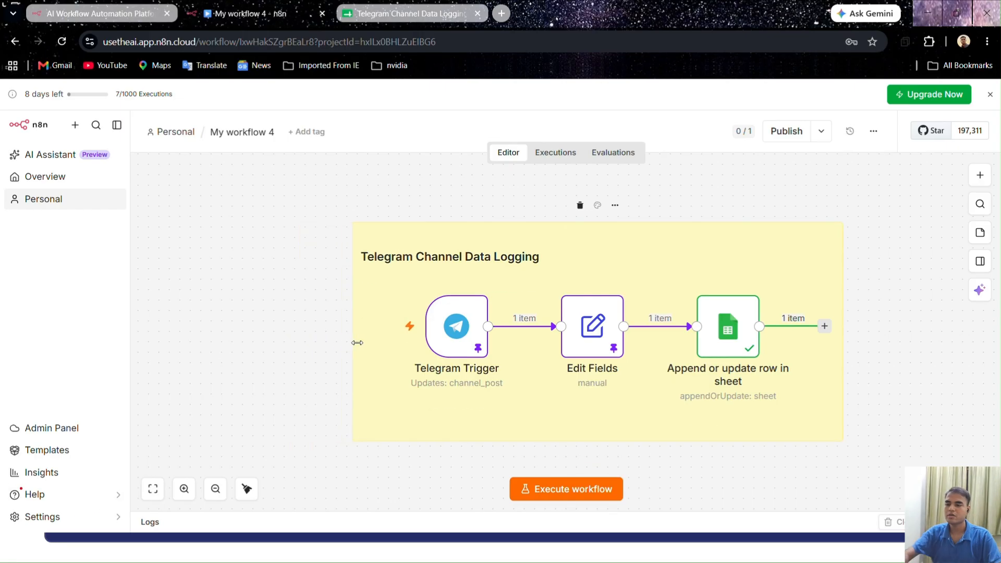
left_click(153, 489)
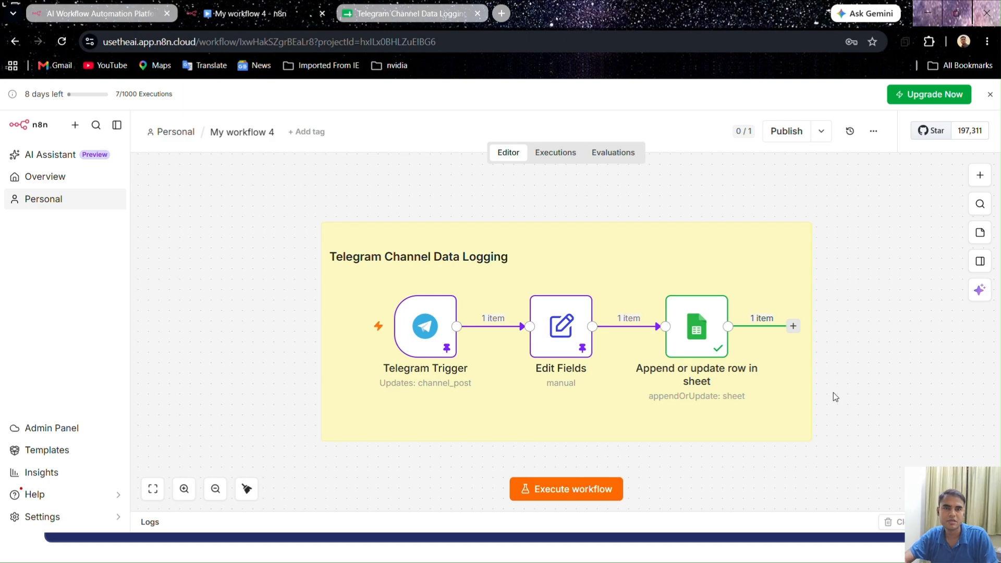
Unpin the test output data of the Telegram Trigger and Edit Fields nodes
double_click(430, 328)
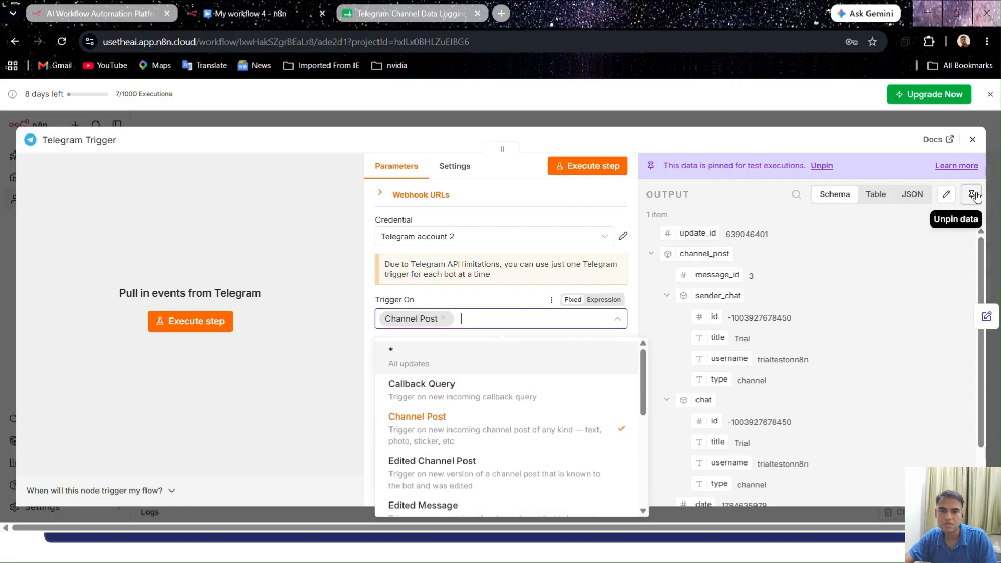
left_click(971, 194)
left_click(973, 139)
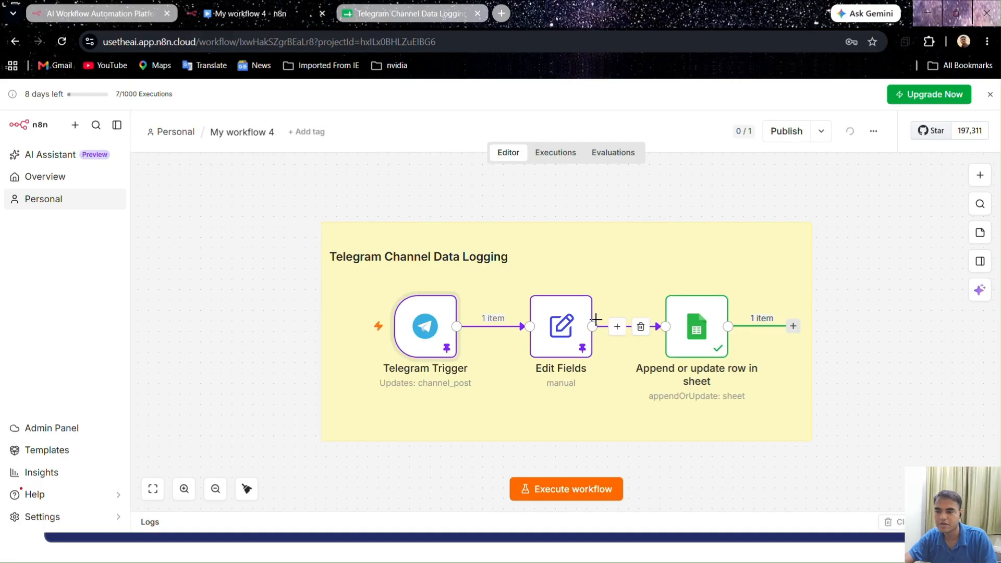
double_click(561, 326)
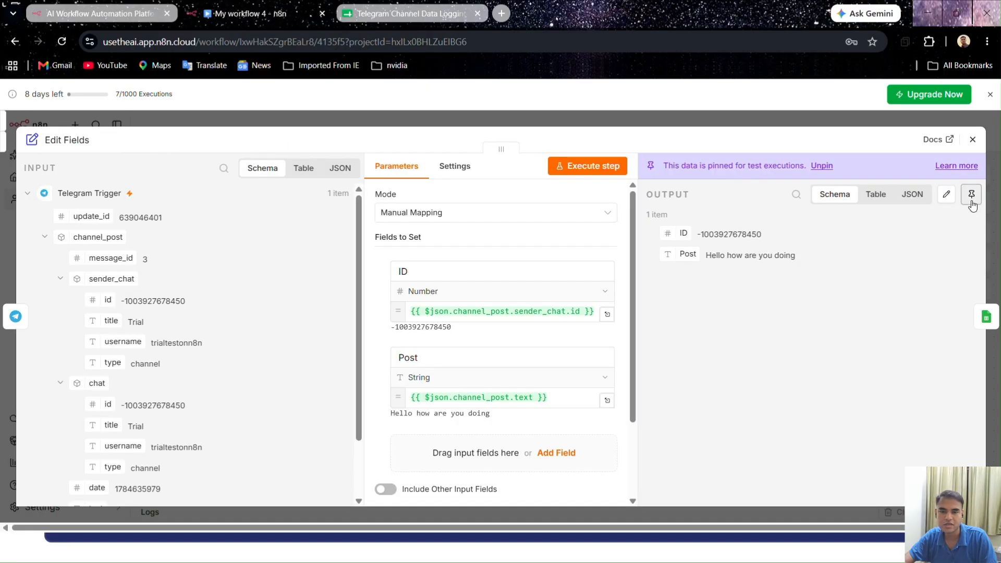
left_click(971, 194)
left_click(973, 139)
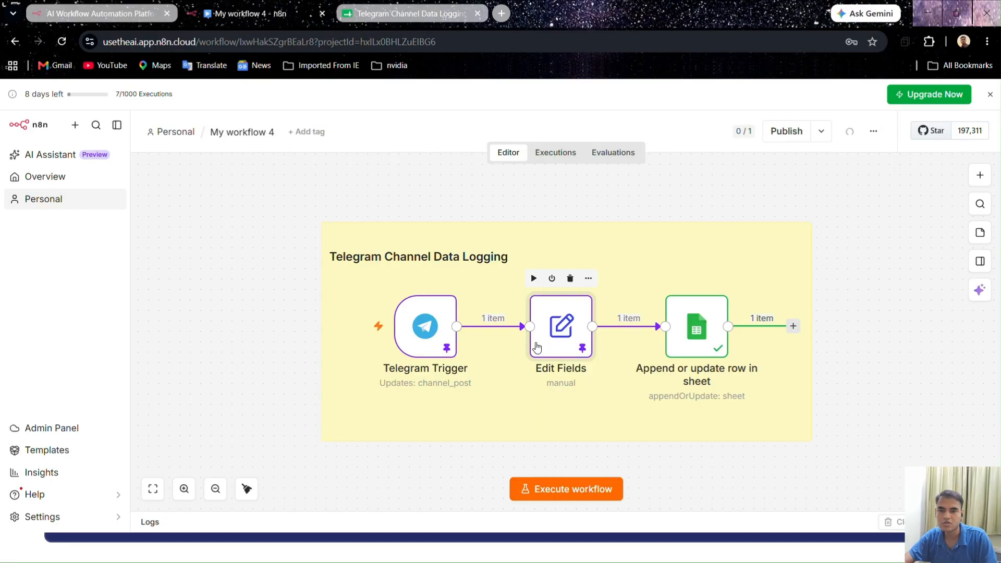
Recheck the Telegram Trigger's output for pinned data and reload the workflow page
left_click(423, 348)
double_click(424, 349)
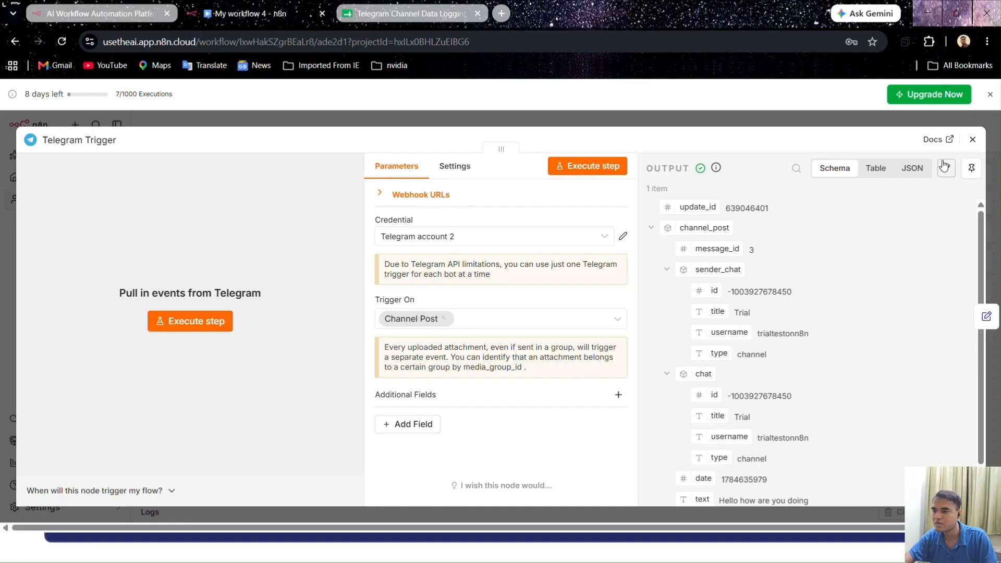
left_click(973, 139)
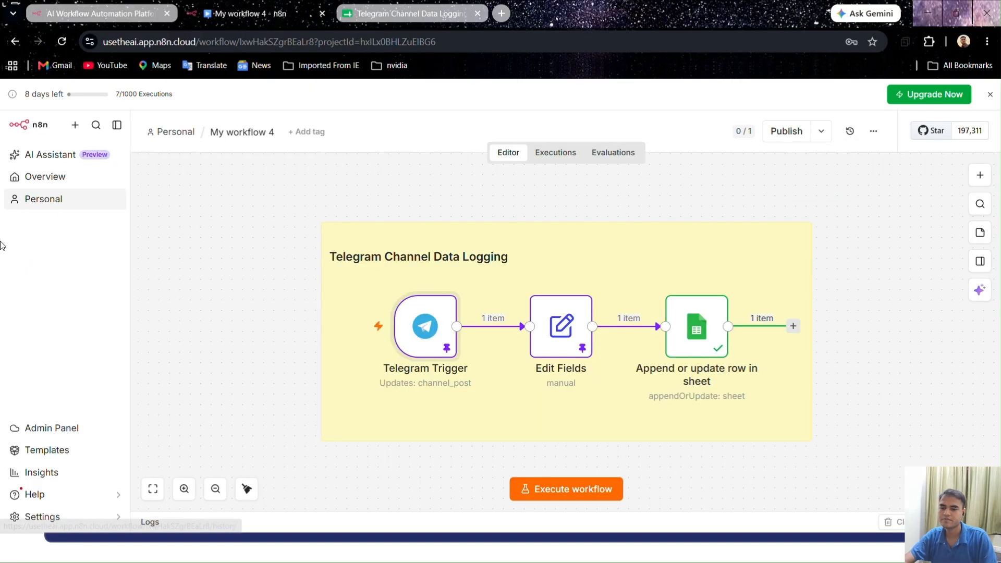
left_click(62, 42)
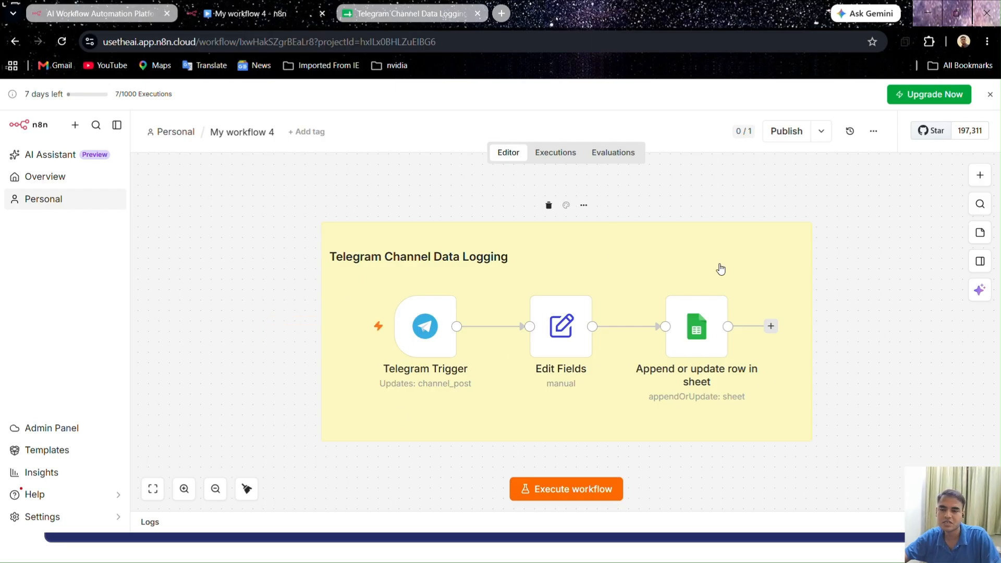
Publish the workflow and dismiss the publication notice
left_click(817, 135)
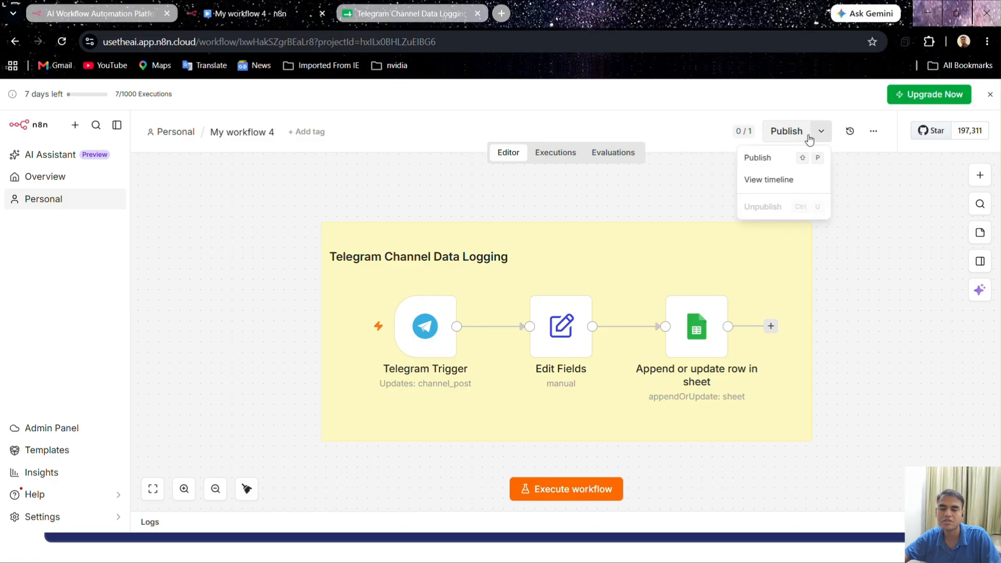
left_click(801, 137)
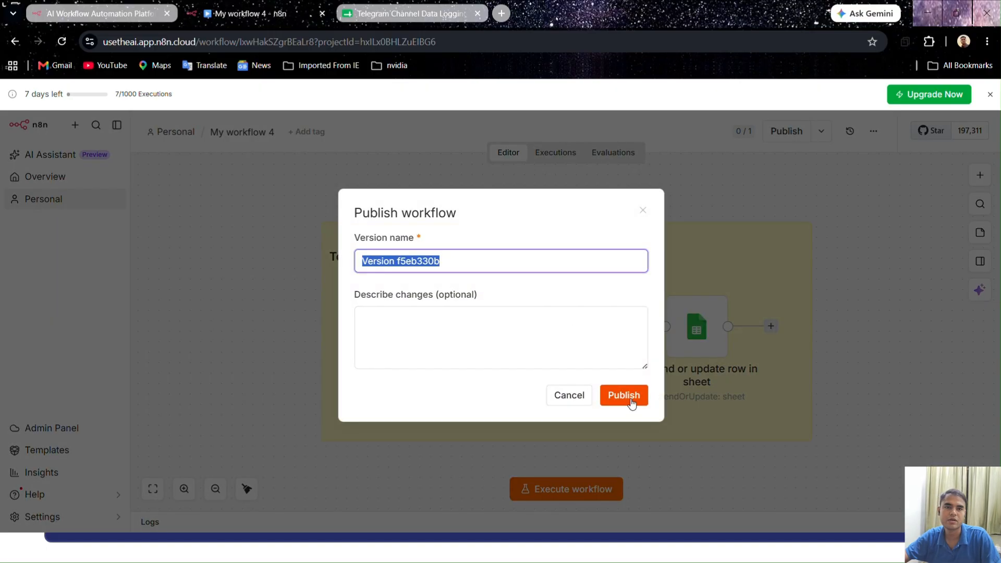
left_click(631, 395)
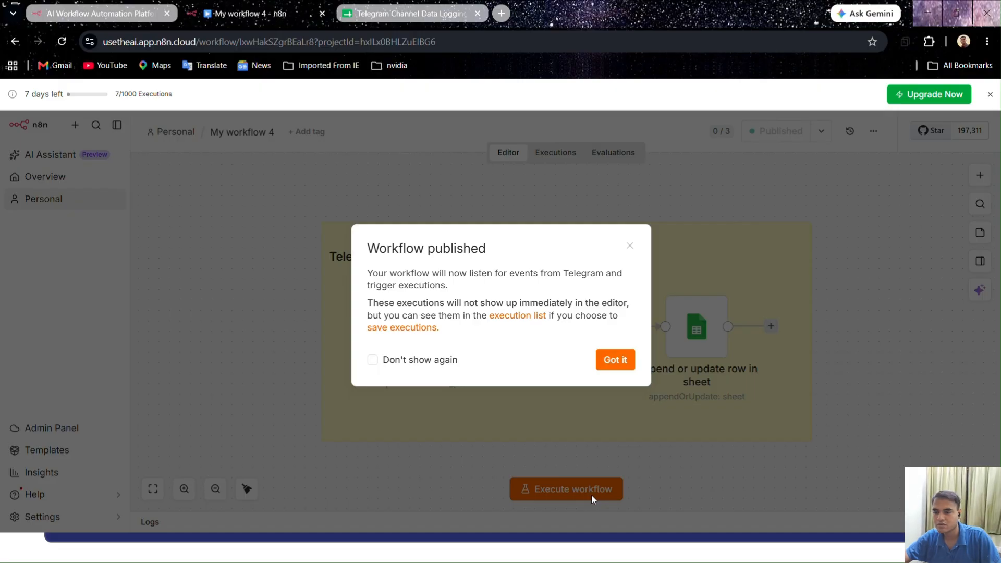
left_click(617, 360)
left_click(828, 260)
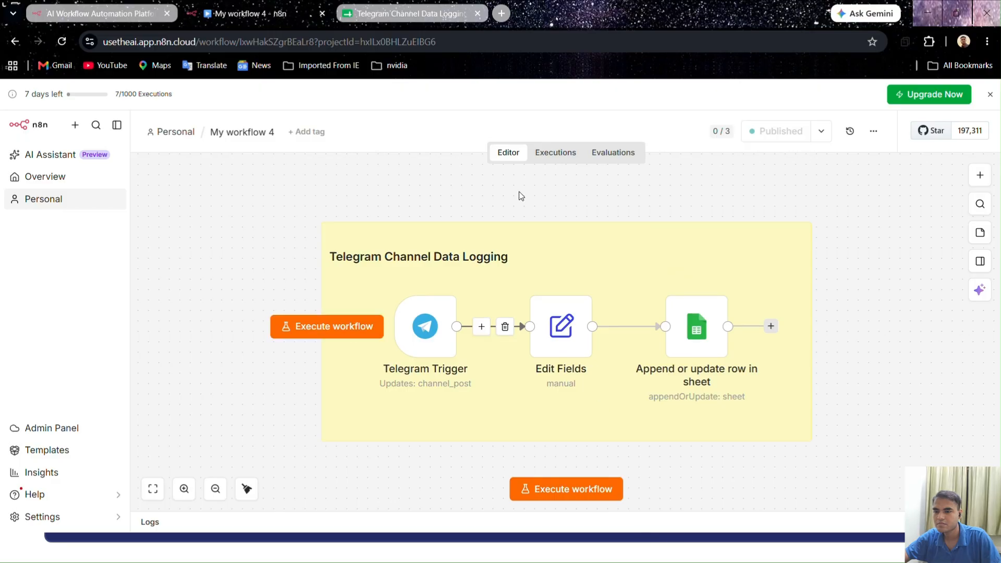
Show the workflow's execution history and switch to the Trial channel in Telegram
left_click(577, 157)
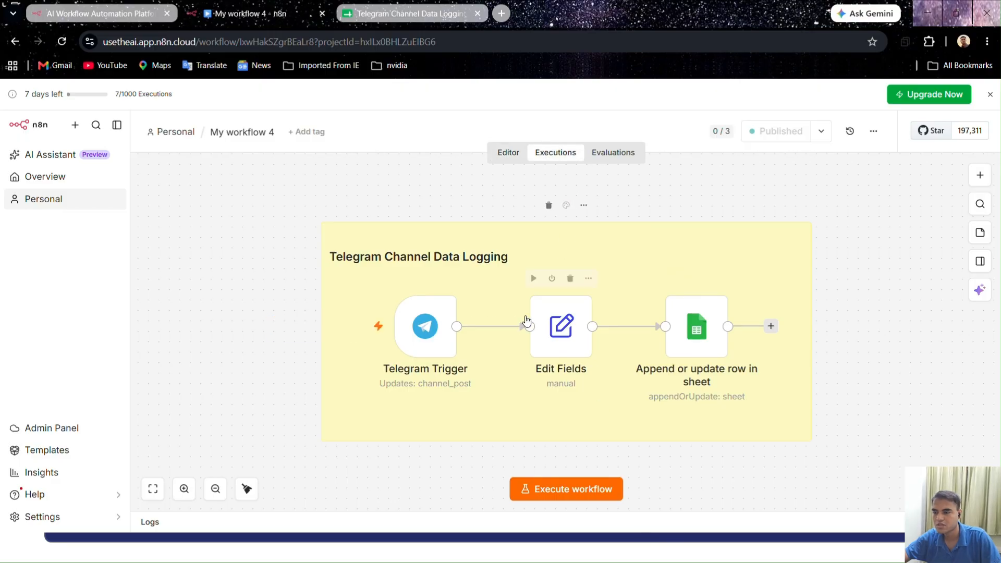
left_click(510, 156)
left_click(541, 158)
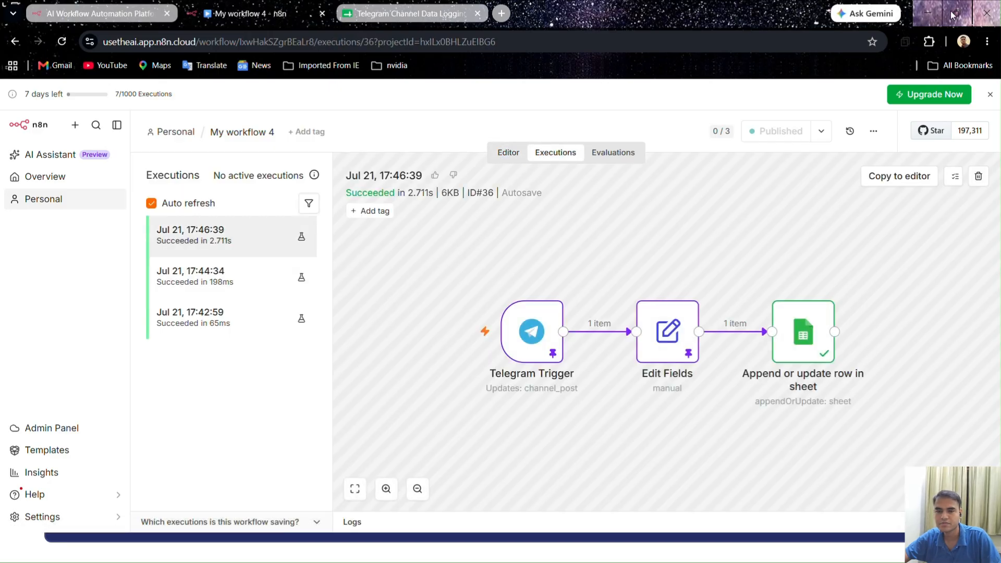
mouse_move(956, 12)
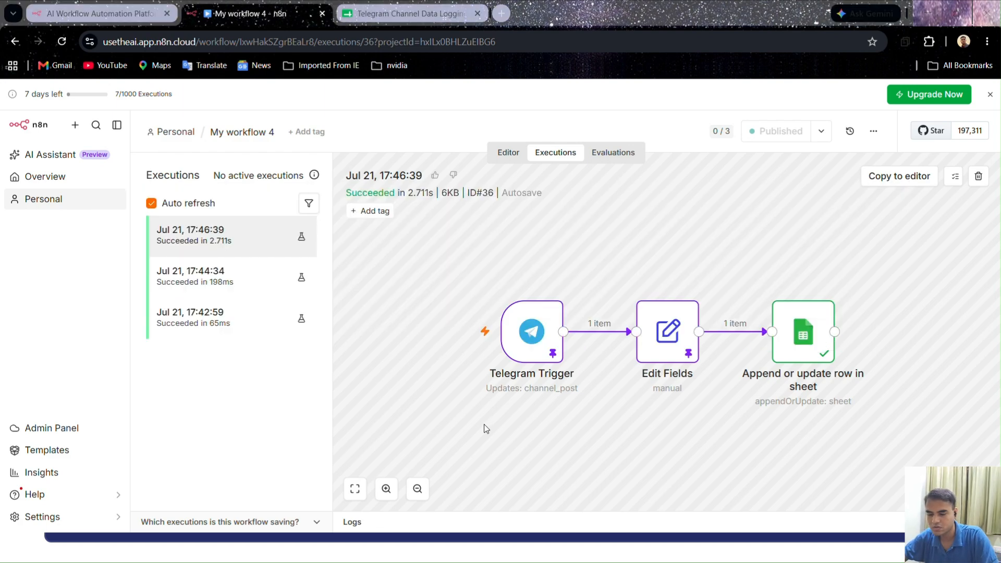
key("alt+Tab")
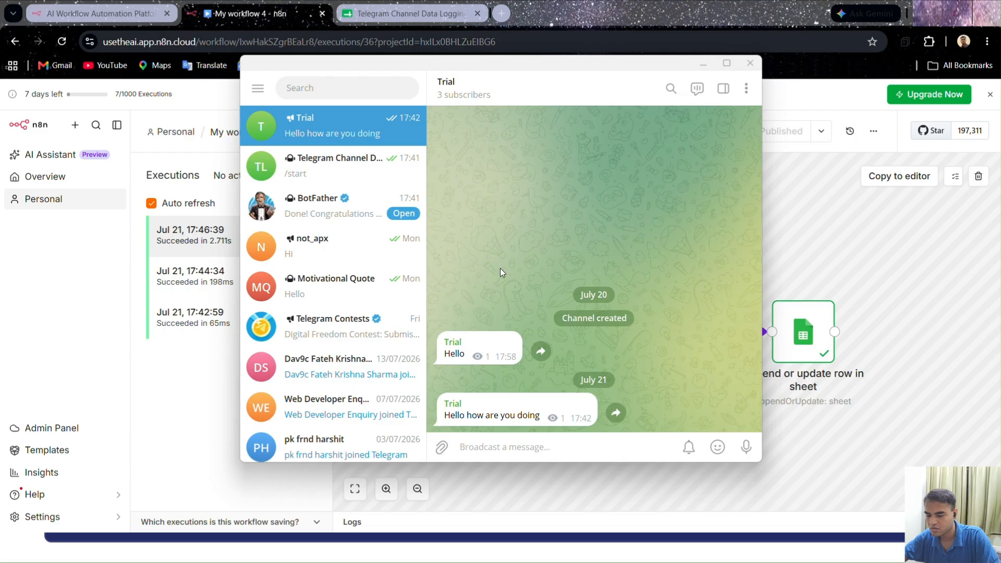
type("hello")
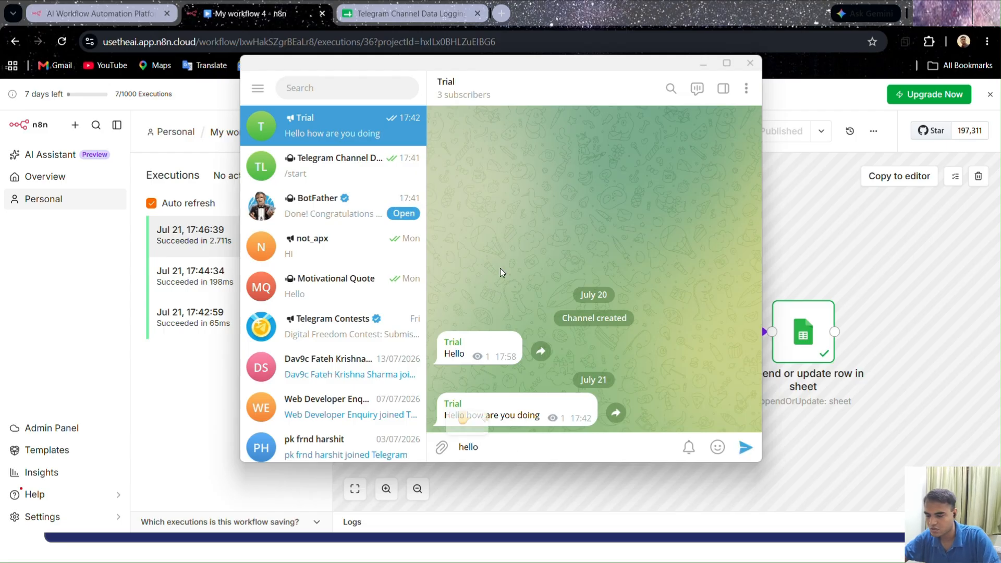
key("Return")
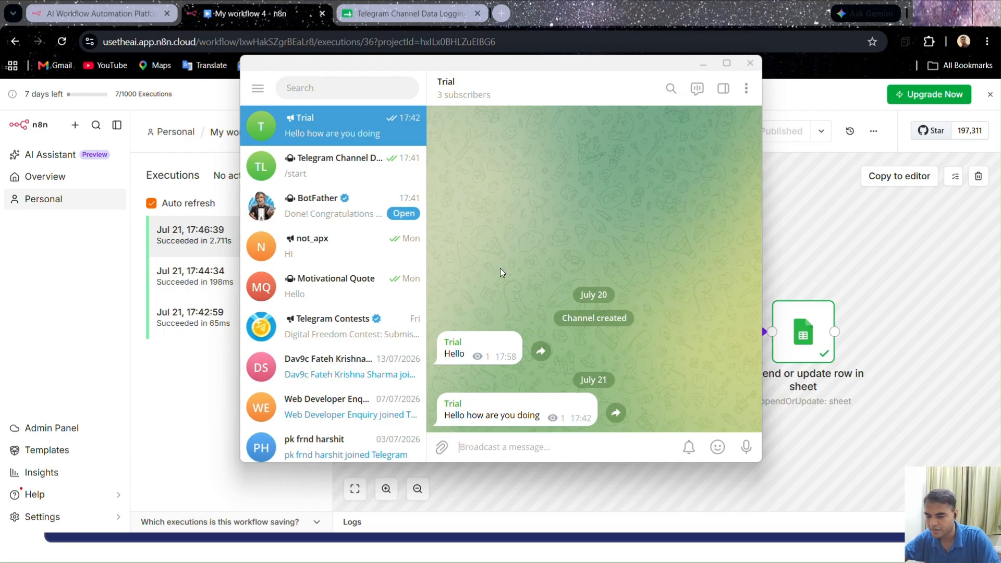
type("w")
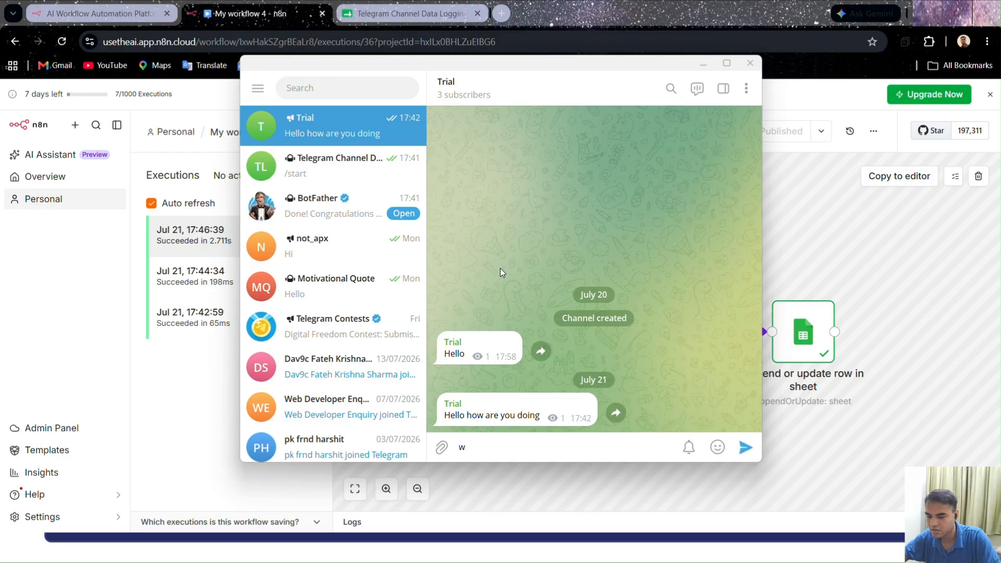
key("BackSpace")
Post "Today we completed our final workflow which is on telegram Channel Data Logging" in the Trial channel and return to the n8n executions list
type("T")
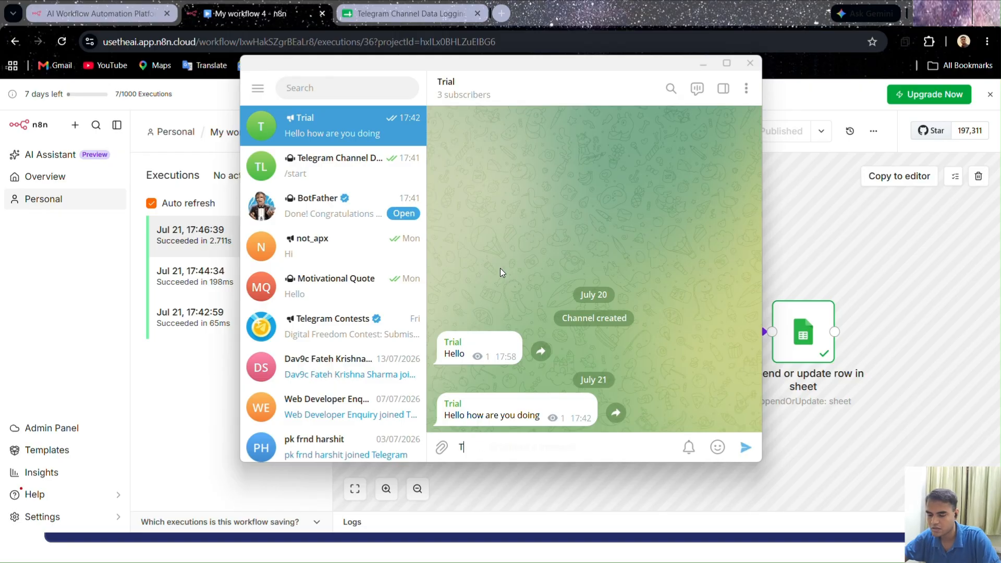
type("oday we completed ")
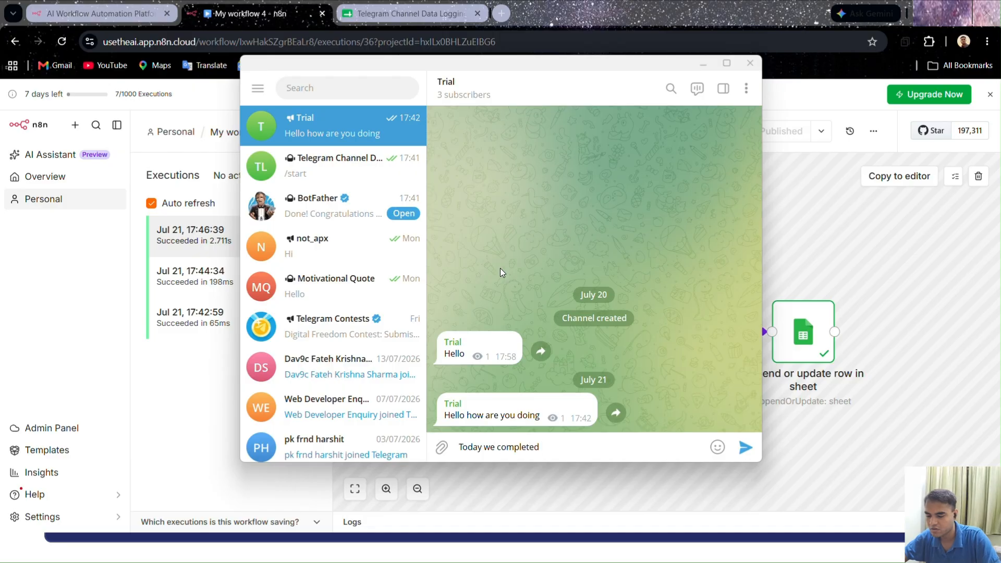
type("our")
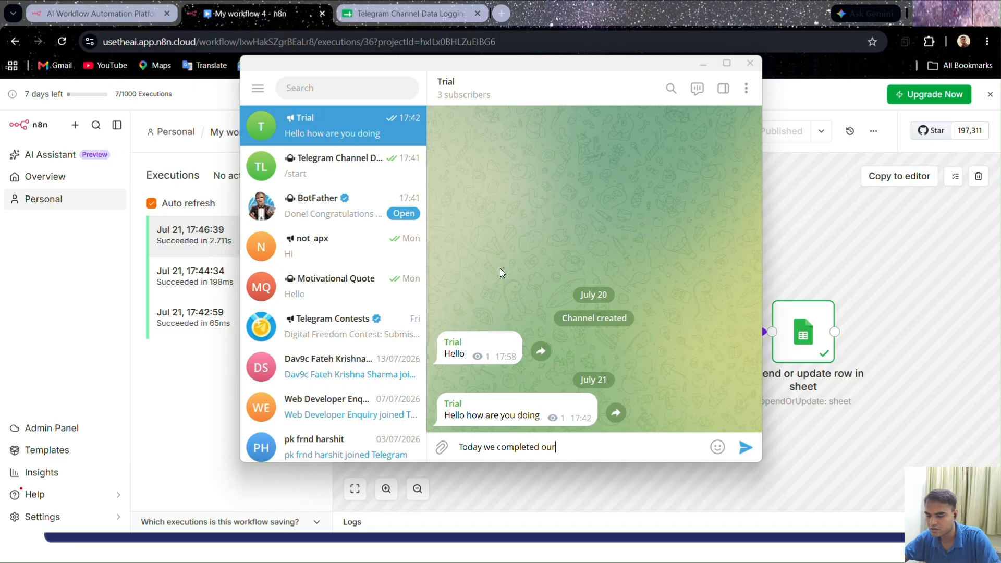
type(" final work")
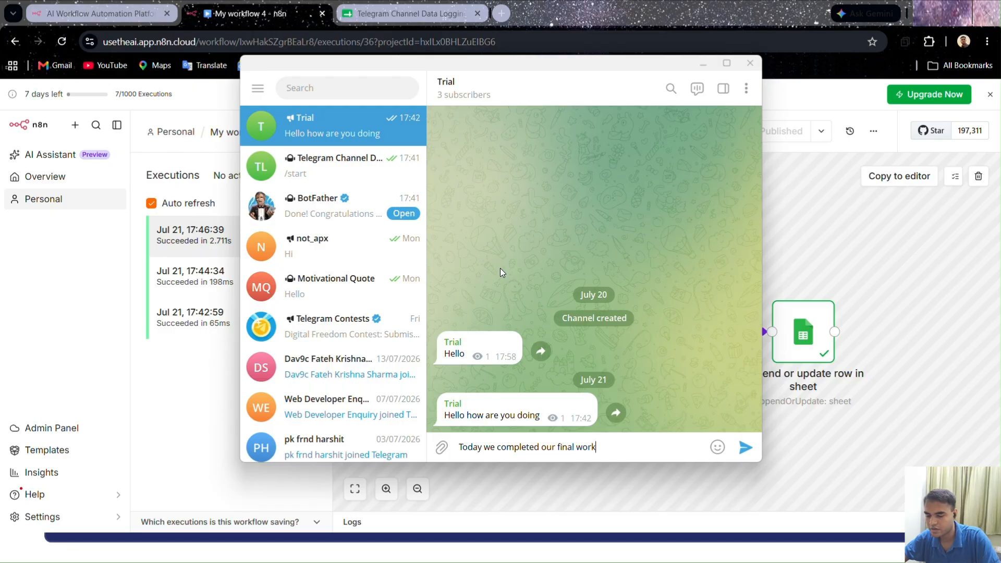
type("flow w")
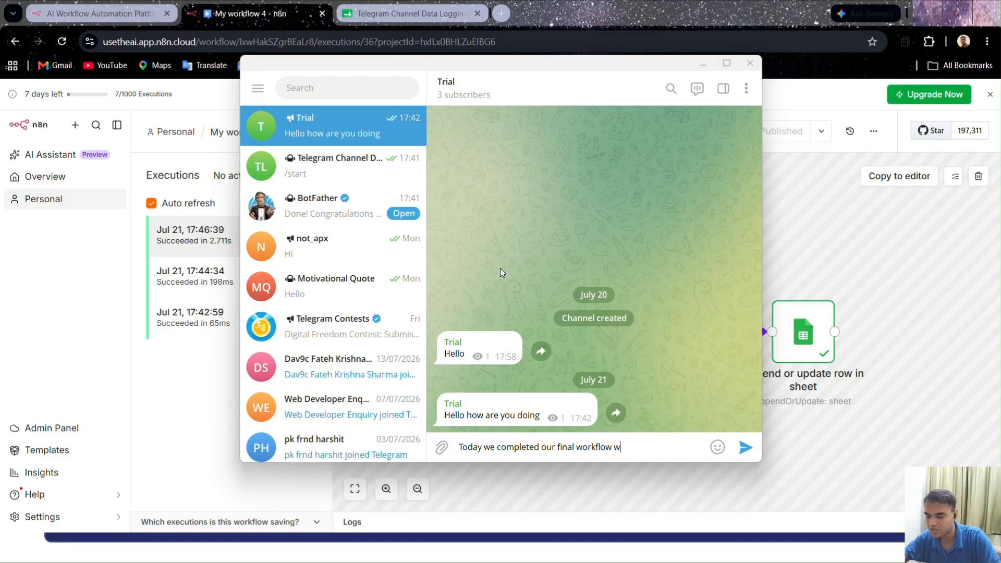
type("hich is on ")
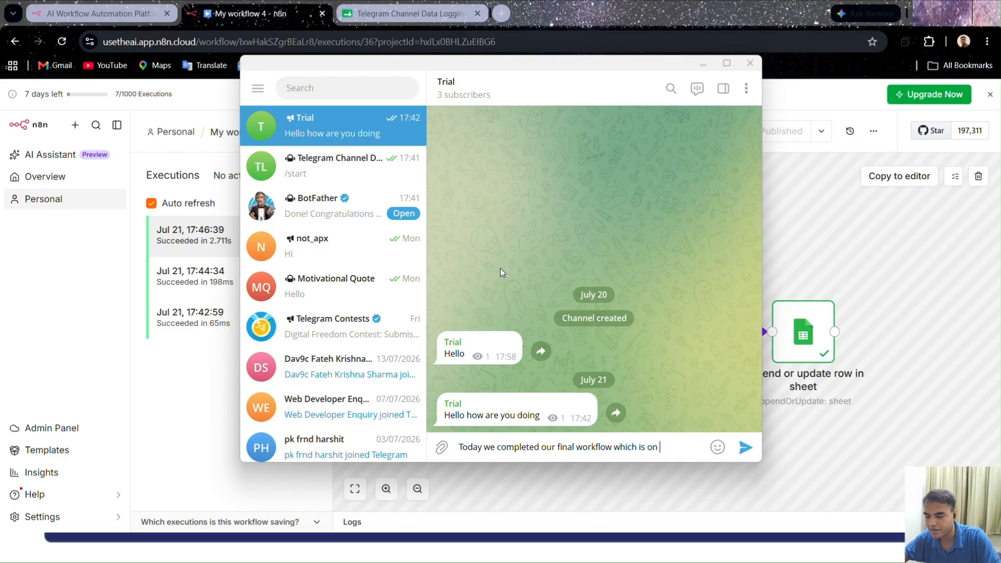
type("telegr")
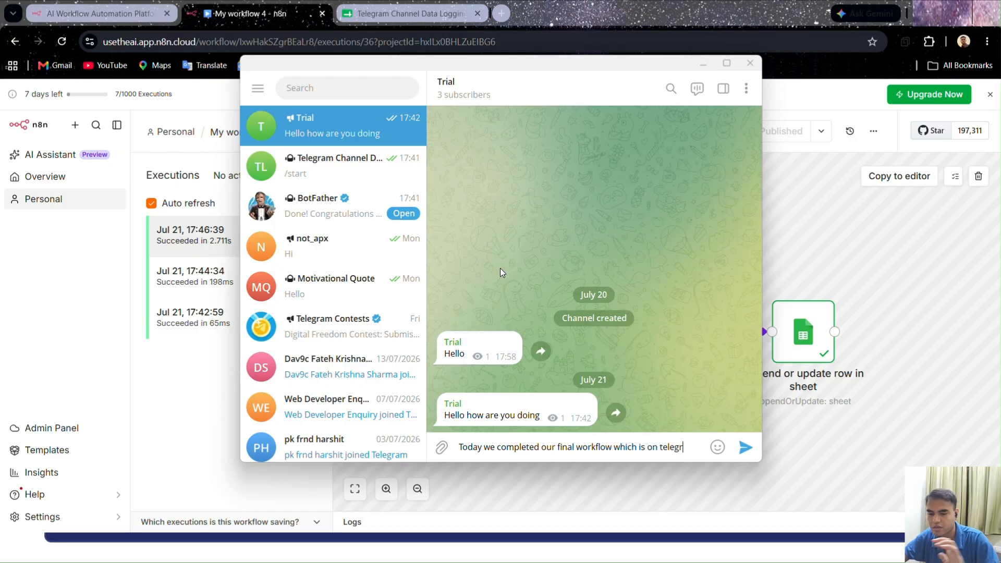
type("am Channel ")
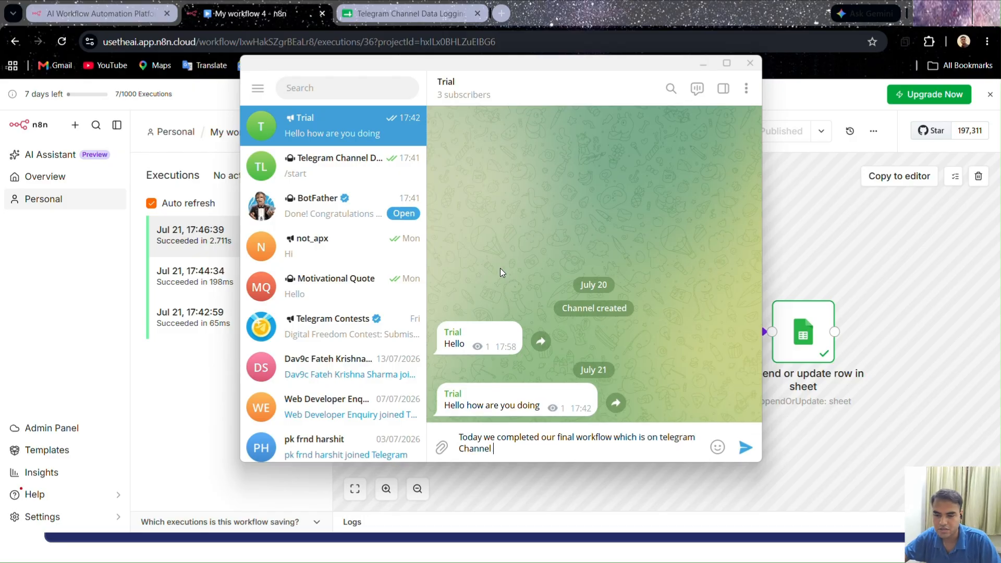
type("Data Logging")
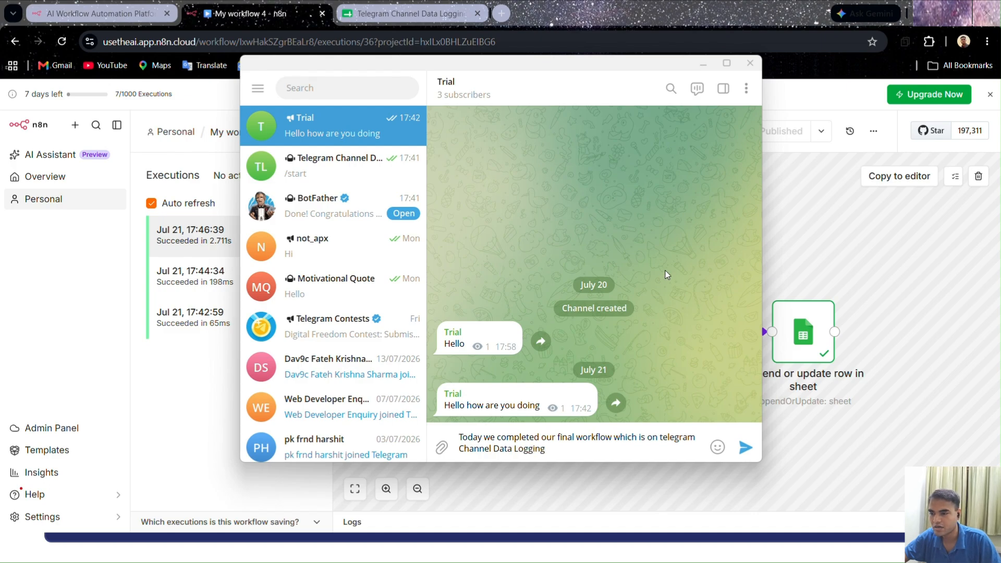
left_click(745, 447)
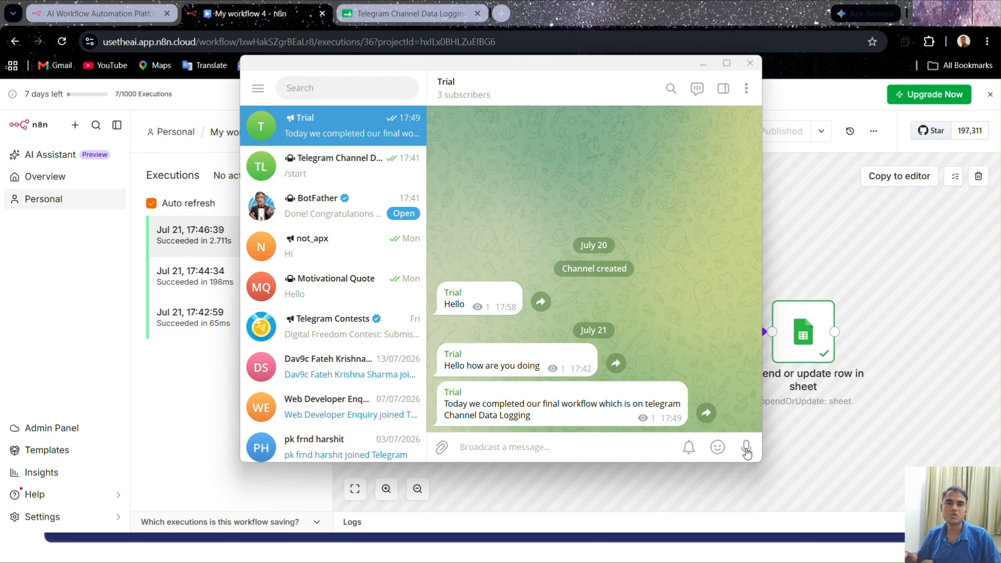
left_click(830, 224)
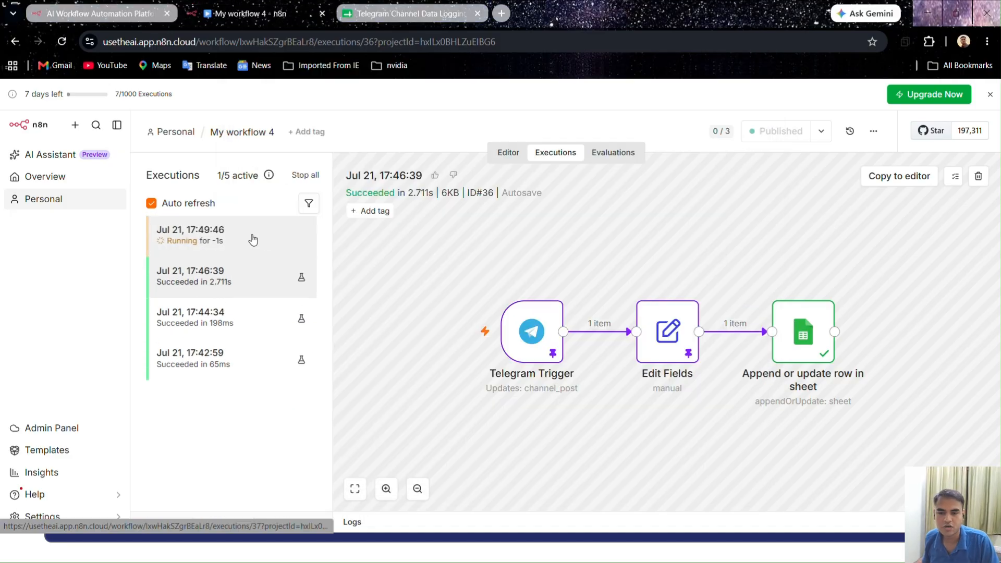
Open the Jul 21, 17:49:46 execution and reload the Telegram Channel Data Logging spreadsheet to check the logged row
left_click(251, 238)
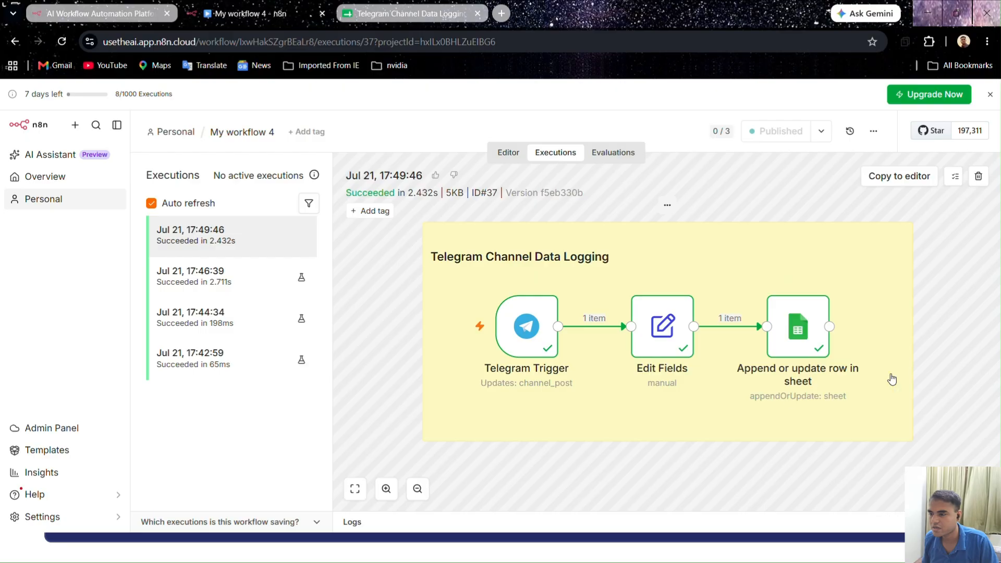
left_click(373, 15)
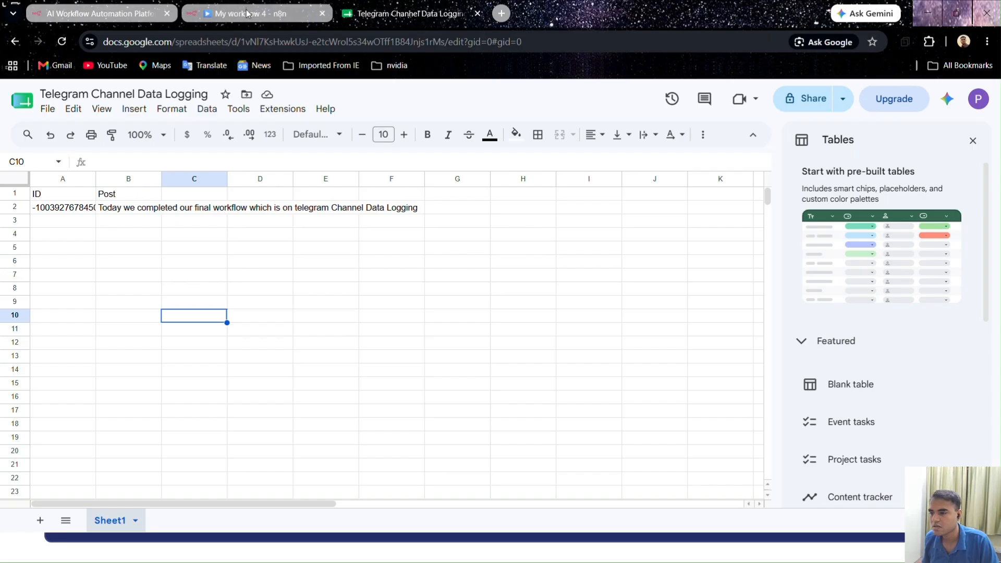
left_click(62, 42)
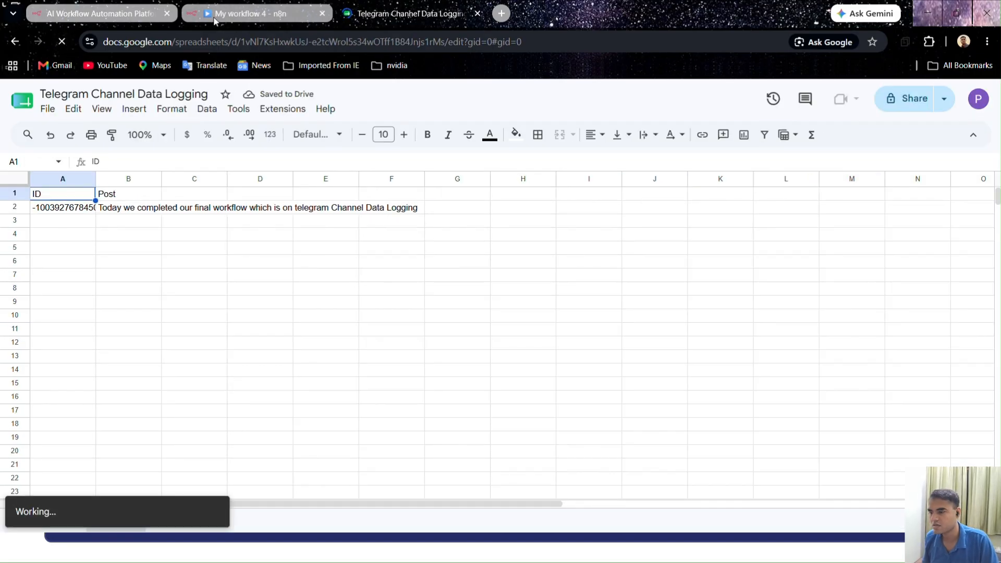
Compare the execution's Append or update row in sheet output with the post in spreadsheet cell B2, and close the node details
left_click(251, 12)
double_click(803, 328)
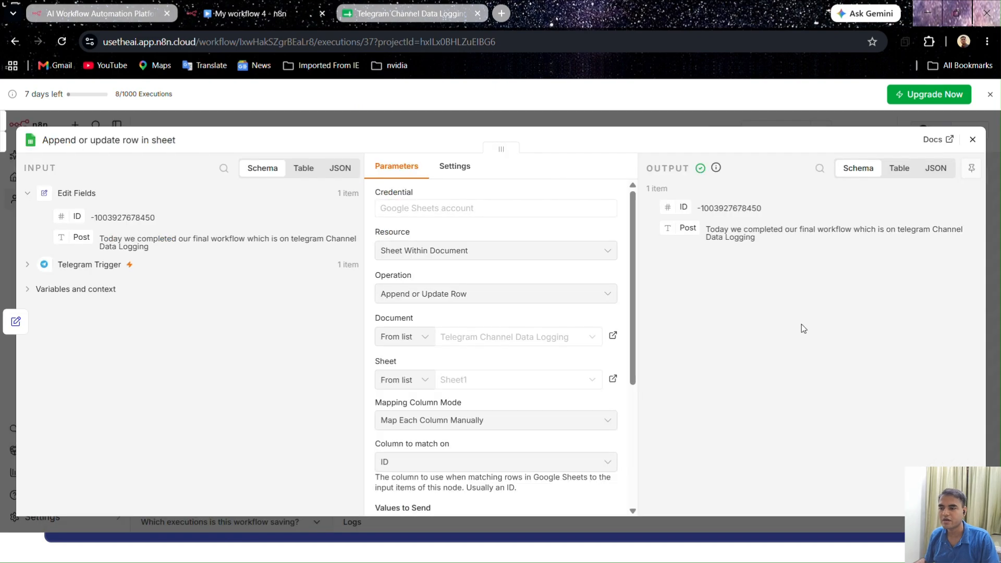
left_click(409, 13)
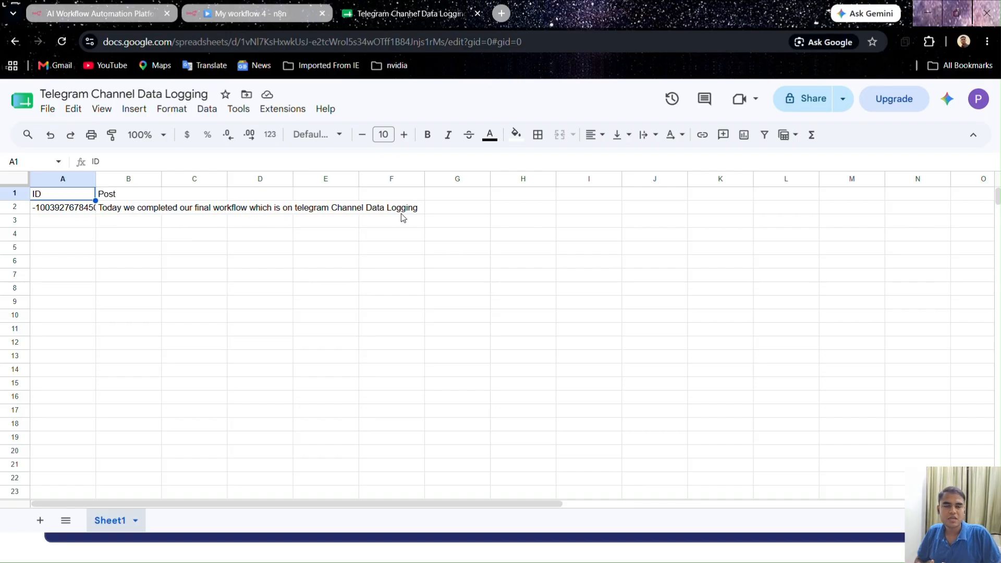
left_click(264, 288)
left_click(131, 209)
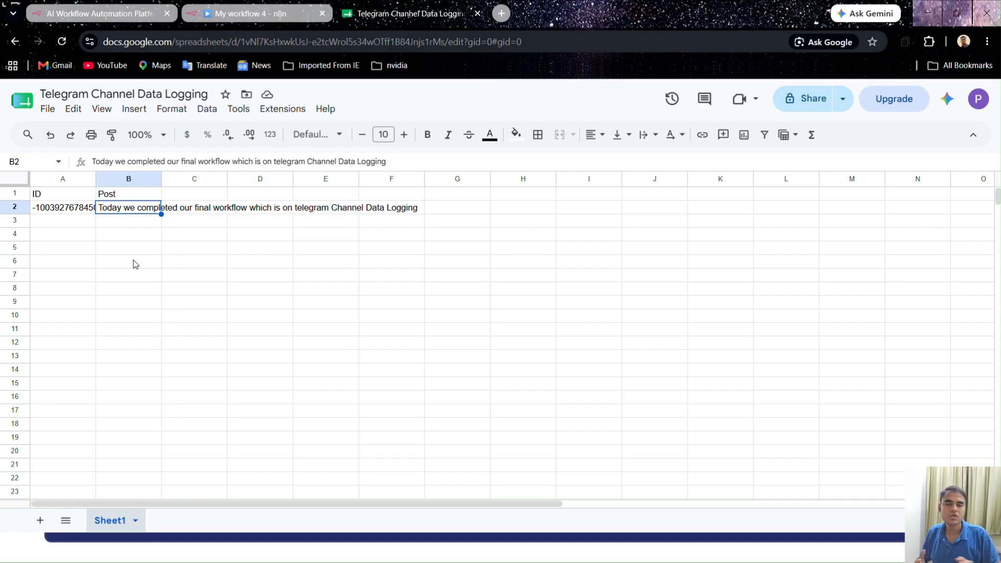
left_click(225, 13)
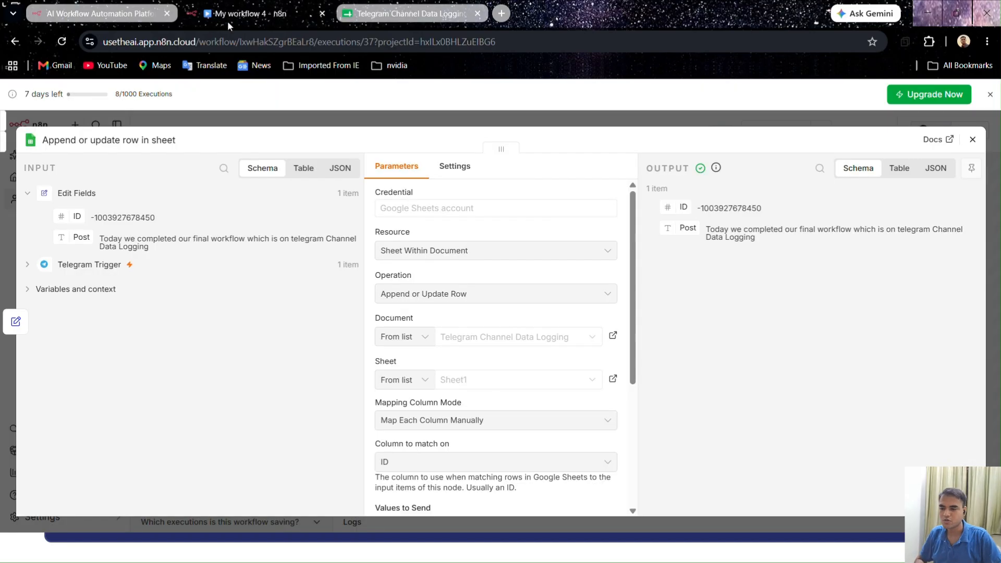
left_click(704, 124)
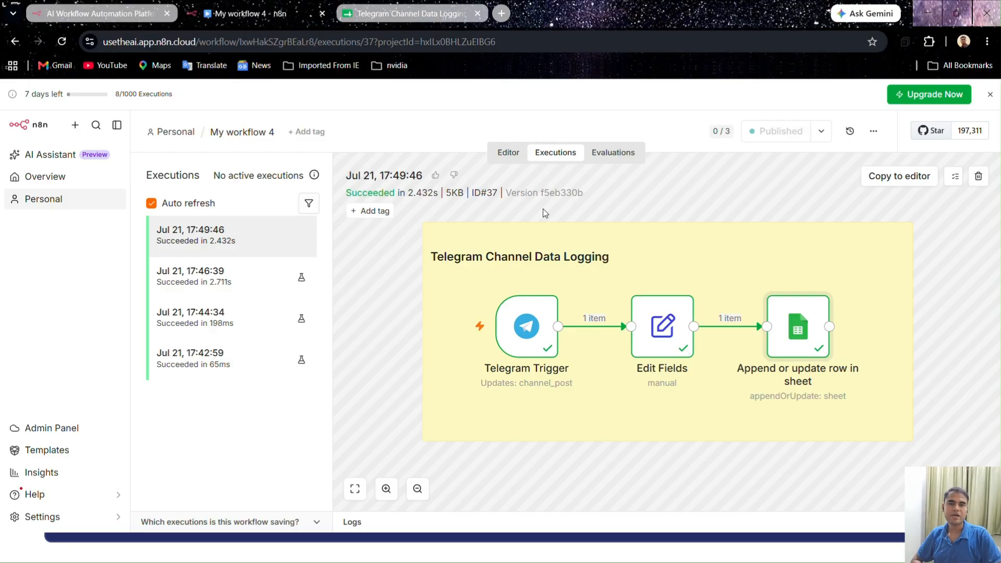
key("alt+Tab")
key("alt+Tab")
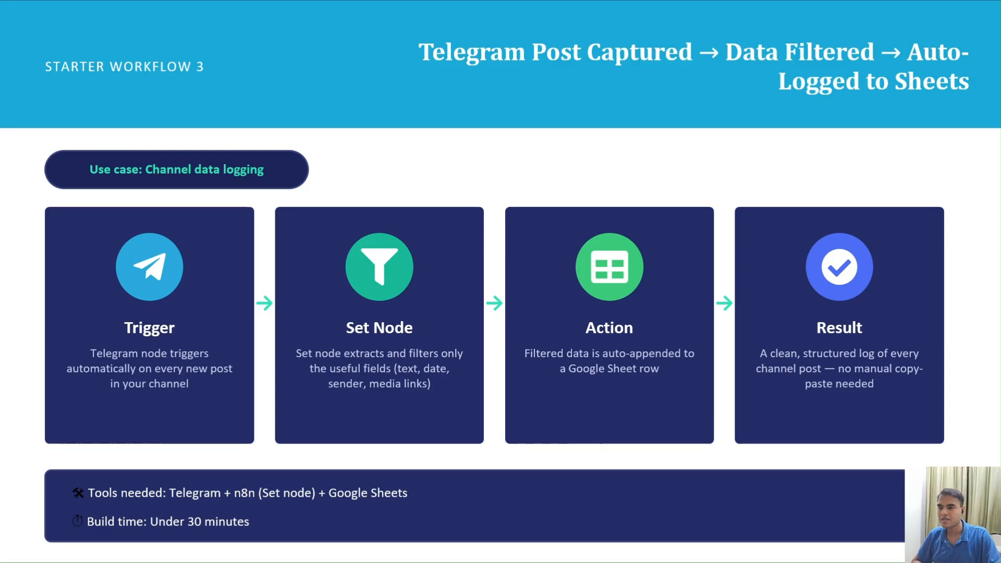
key("Right")
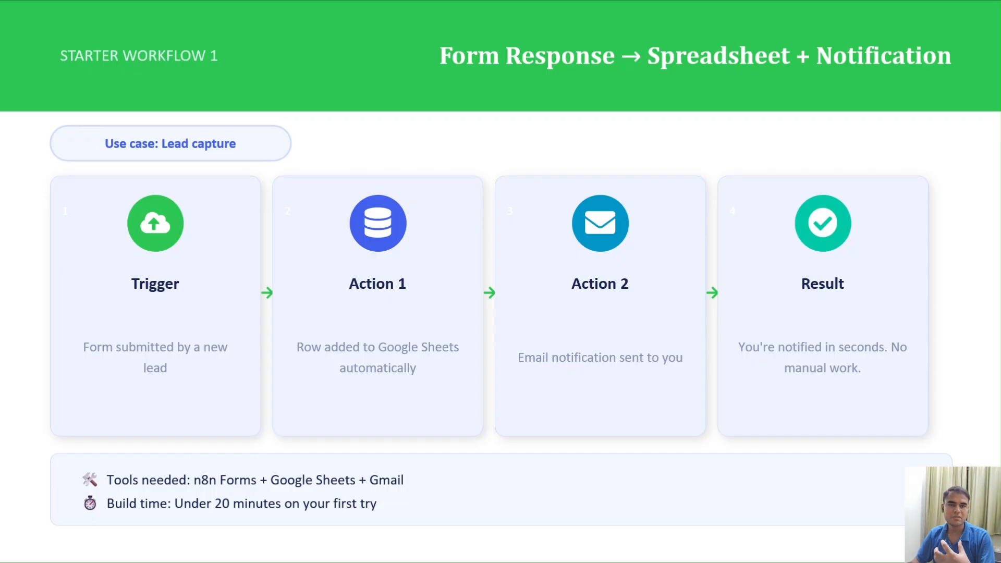
key("Right")
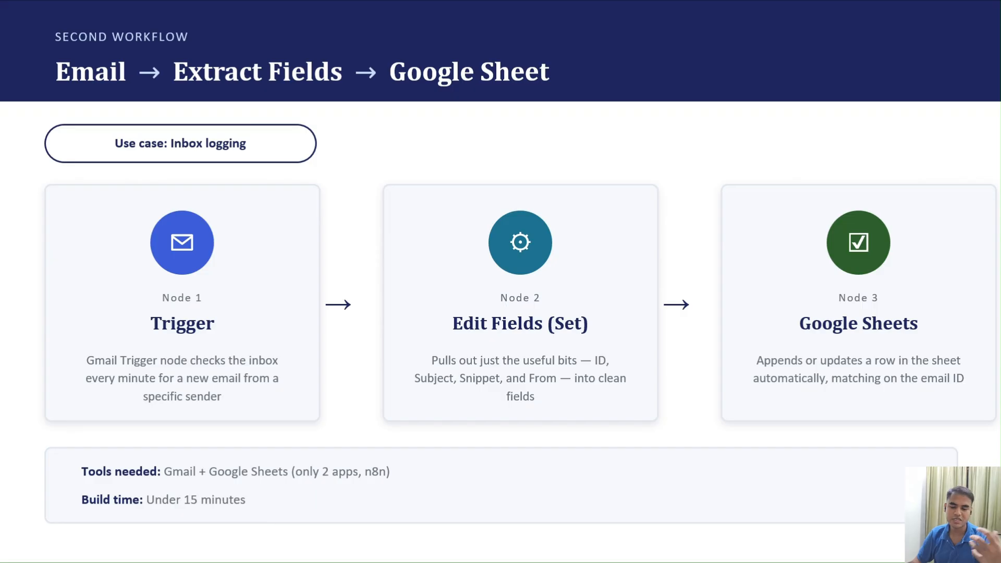